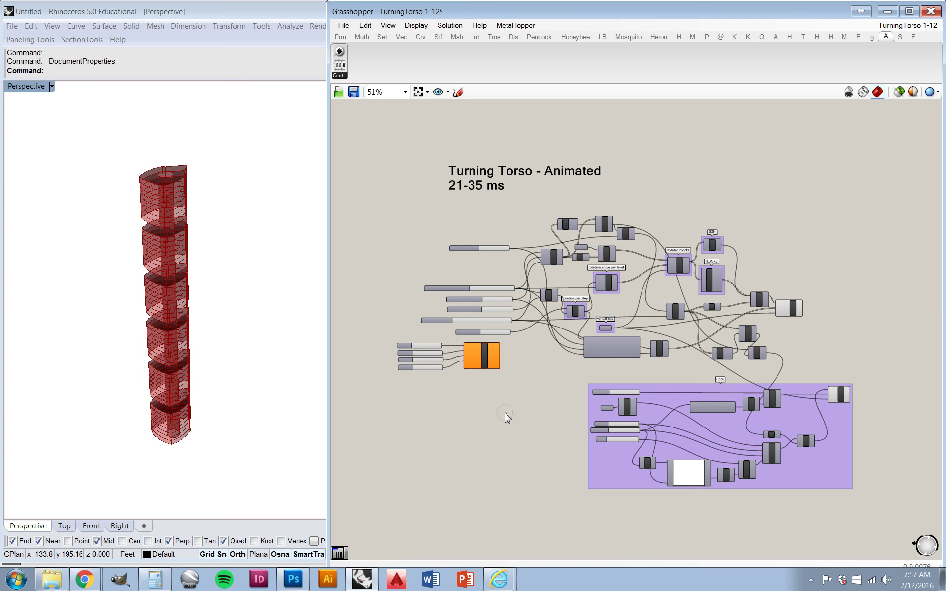
- Add a Centipede component to the canvas and place it just above the Mezanine Height slider
{"action": "scroll", "coordinate": [481, 212], "scroll_direction": "up", "scroll_amount": 4}
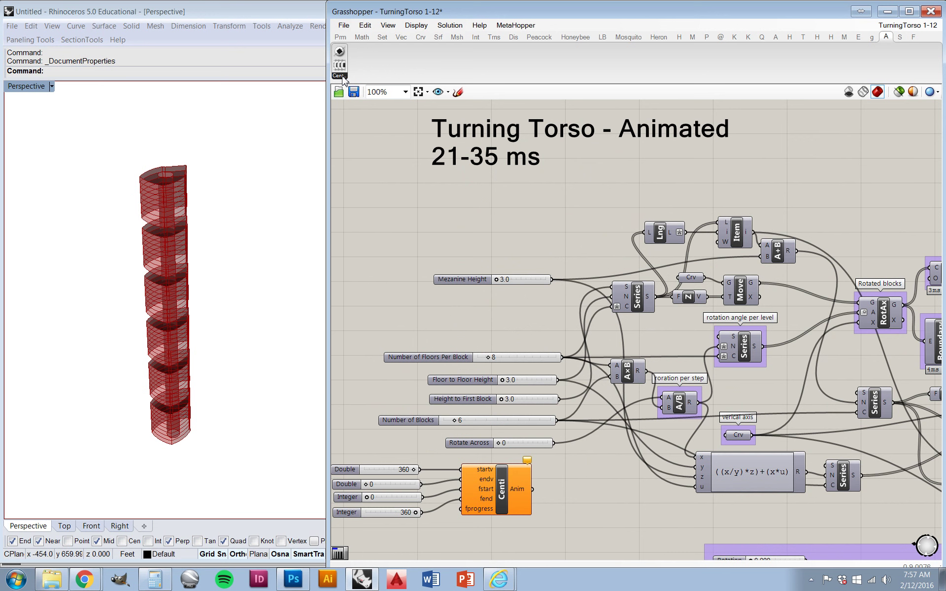
{"action": "left_click", "coordinate": [343, 80]}
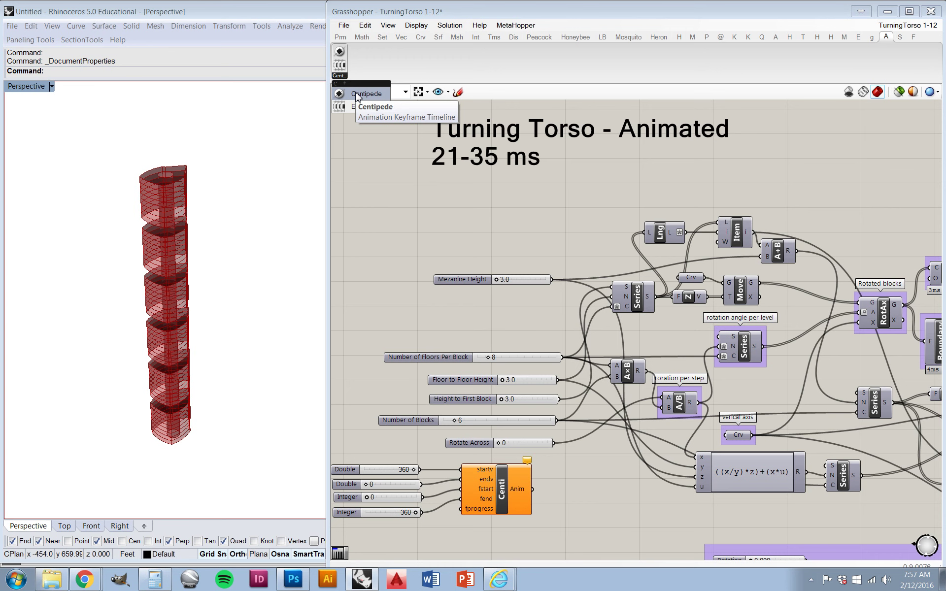
{"action": "left_click", "coordinate": [357, 94]}
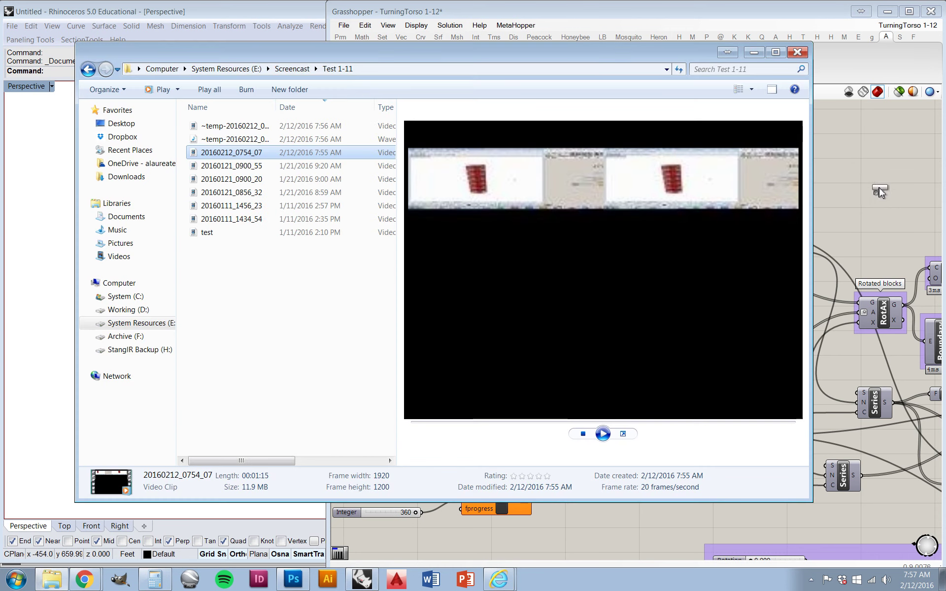
{"action": "left_click", "coordinate": [882, 189]}
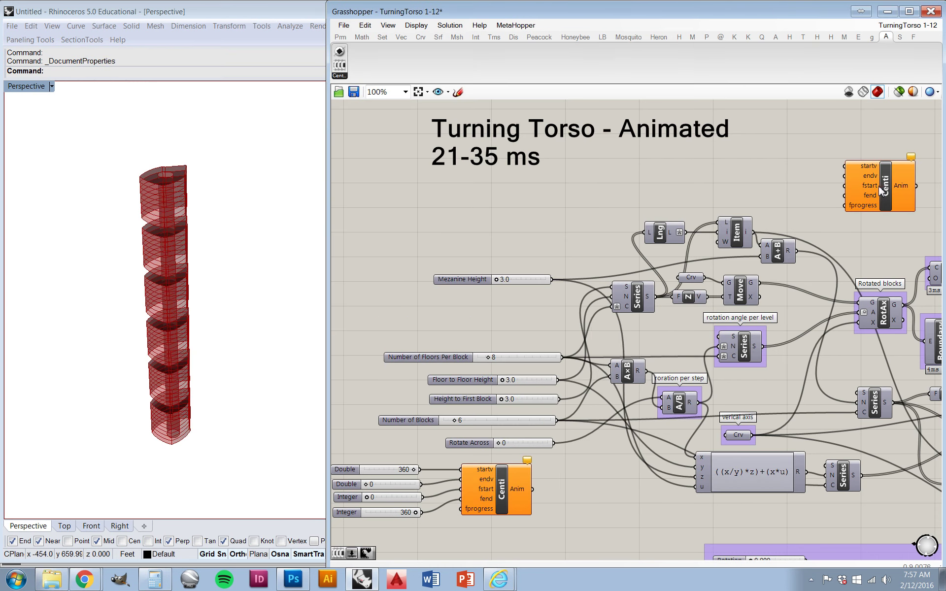
{"action": "left_click_drag", "start_coordinate": [880, 189], "coordinate": [522, 248]}
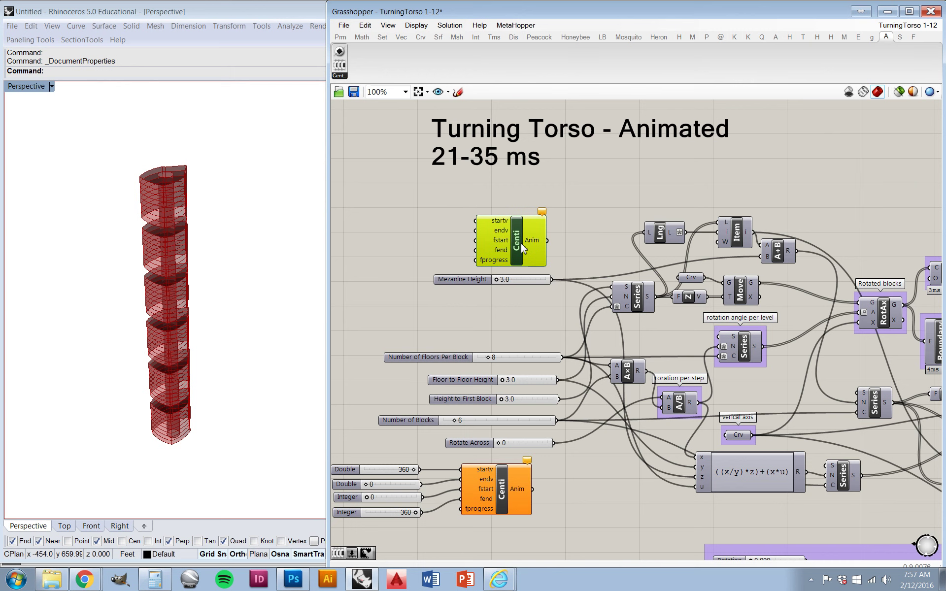
- Connect the new Centipede's Anim output to the B input of the A+B component, replacing the Mezanine Height wire
{"action": "scroll", "coordinate": [520, 256], "scroll_direction": "up", "scroll_amount": 3}
{"action": "left_click", "coordinate": [553, 311]}
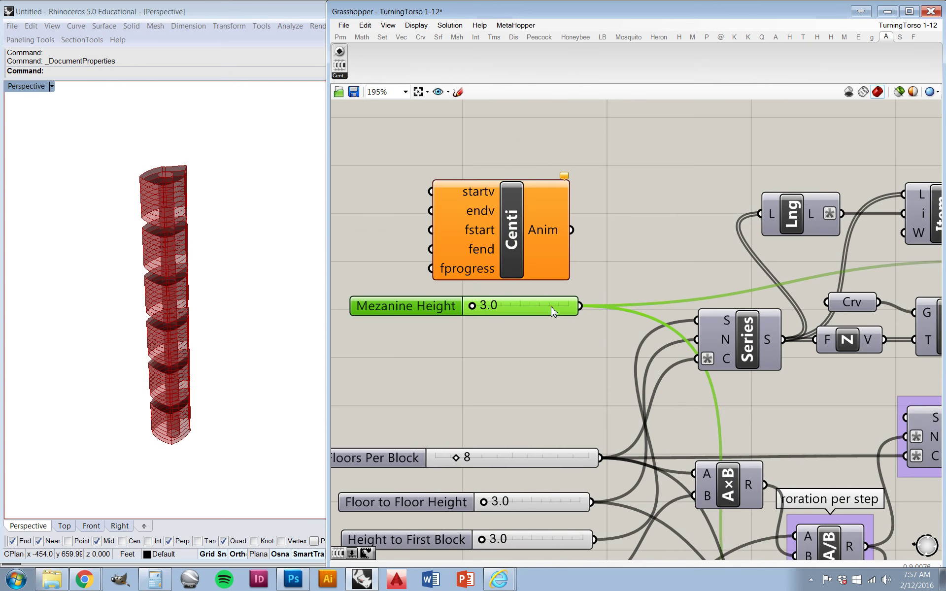
{"action": "scroll", "coordinate": [511, 308], "scroll_direction": "down", "scroll_amount": 1}
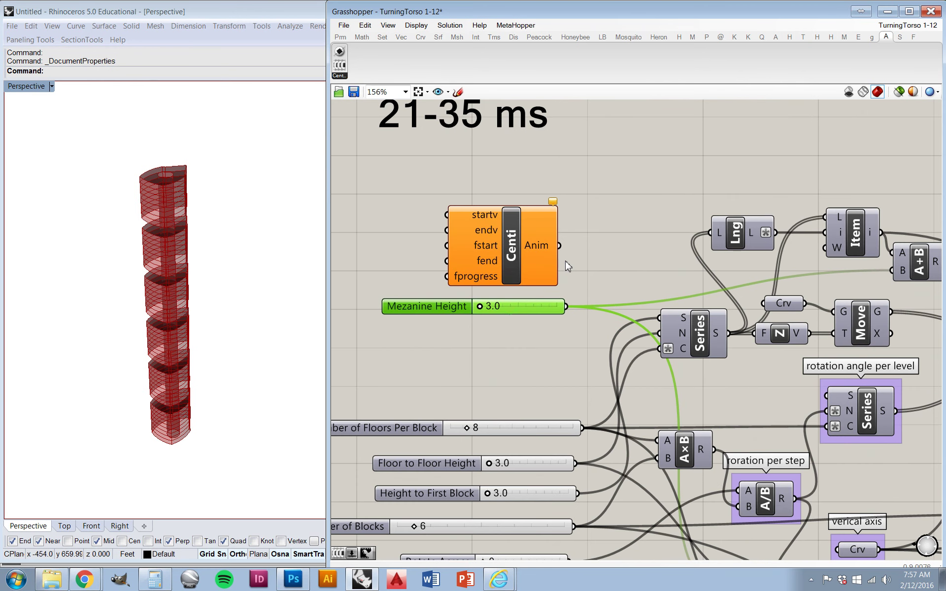
{"action": "scroll", "coordinate": [565, 254], "scroll_direction": "up", "scroll_amount": 1}
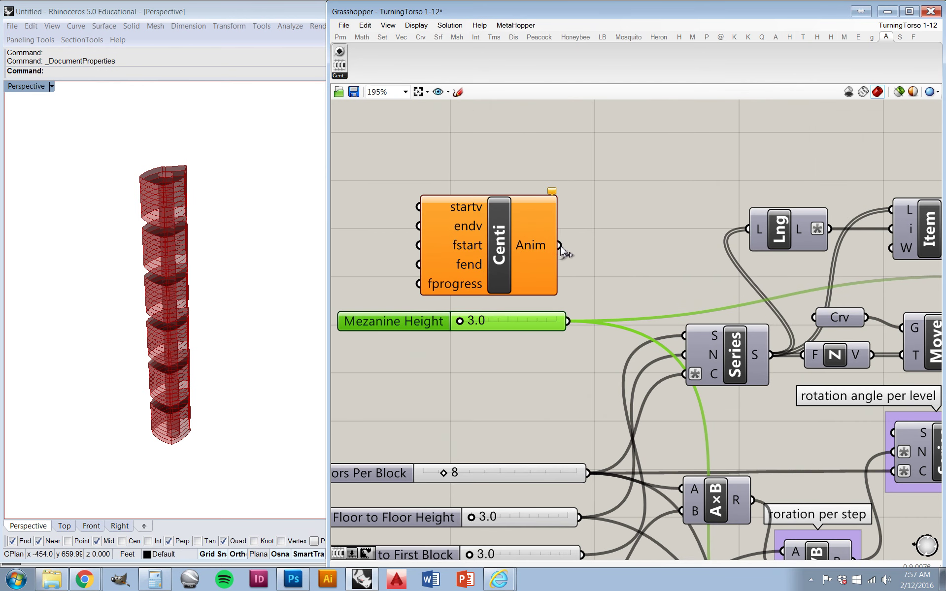
{"action": "left_click_drag", "start_coordinate": [560, 246], "coordinate": [794, 291]}
{"action": "scroll", "coordinate": [591, 322], "scroll_direction": "down", "scroll_amount": 1}
{"action": "scroll", "coordinate": [689, 320], "scroll_direction": "up", "scroll_amount": 1}
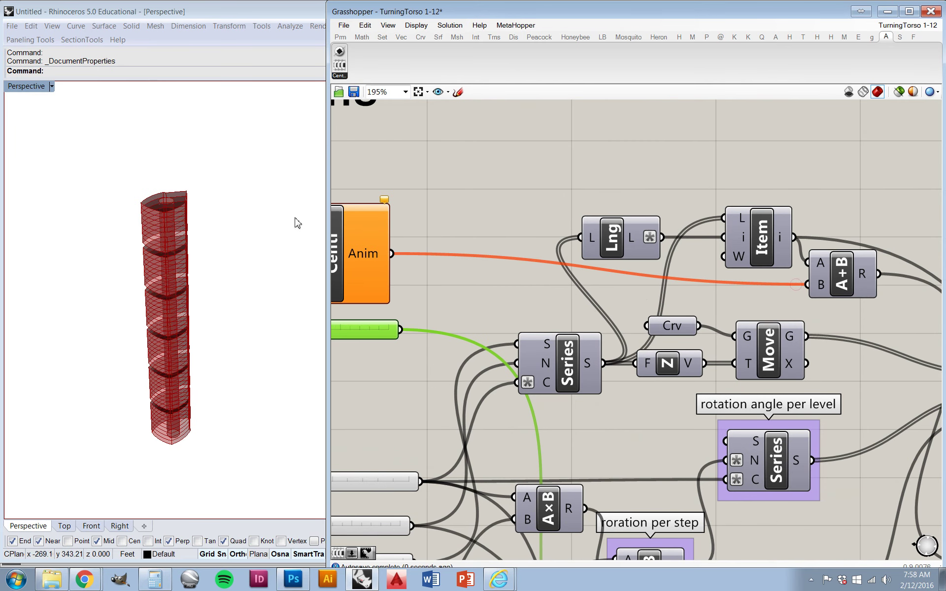
- Connect the same Anim output to the z input of the ((x/y)*z)+(x*u) expression, replacing its Mezanine Height wire
{"action": "scroll", "coordinate": [392, 256], "scroll_direction": "down", "scroll_amount": 5}
{"action": "middle_click", "coordinate": [408, 251]}
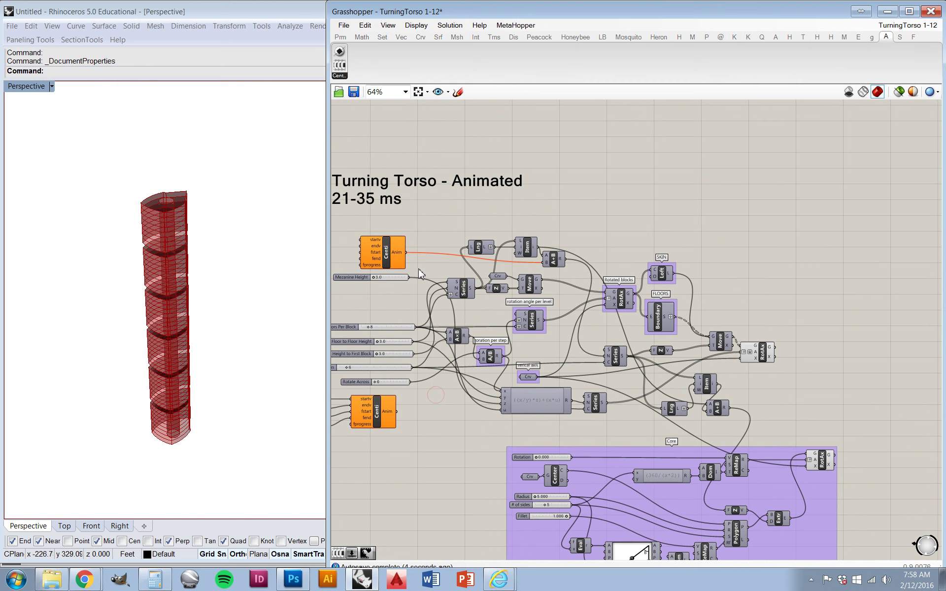
{"action": "left_click_drag", "start_coordinate": [406, 252], "coordinate": [504, 409]}
{"action": "scroll", "coordinate": [505, 410], "scroll_direction": "up", "scroll_amount": 3}
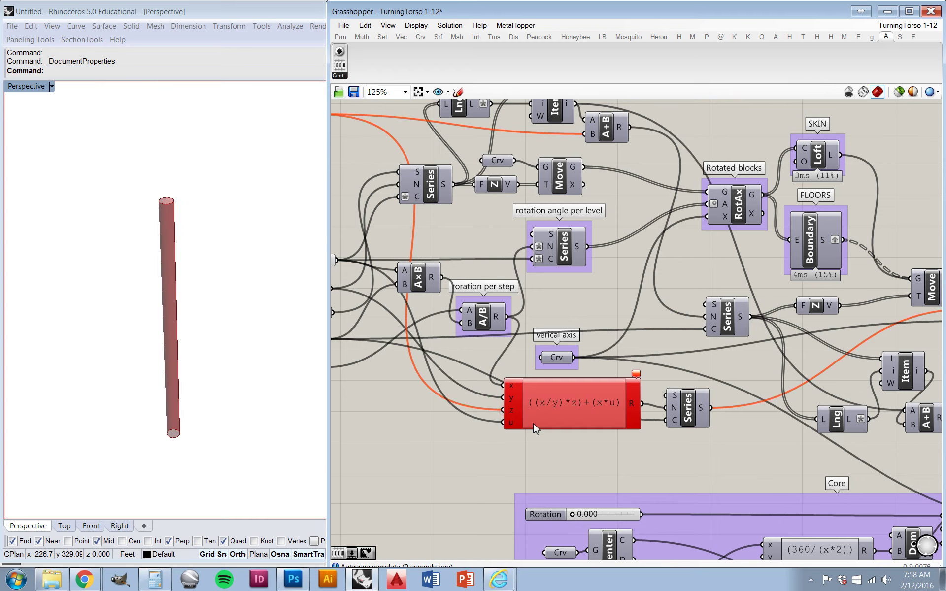
- Add a panel containing 3, shrink it, and connect it to the startv input of the upper Centipede component
{"action": "scroll", "coordinate": [575, 389], "scroll_direction": "down", "scroll_amount": 5}
{"action": "scroll", "coordinate": [454, 327], "scroll_direction": "up", "scroll_amount": 6}
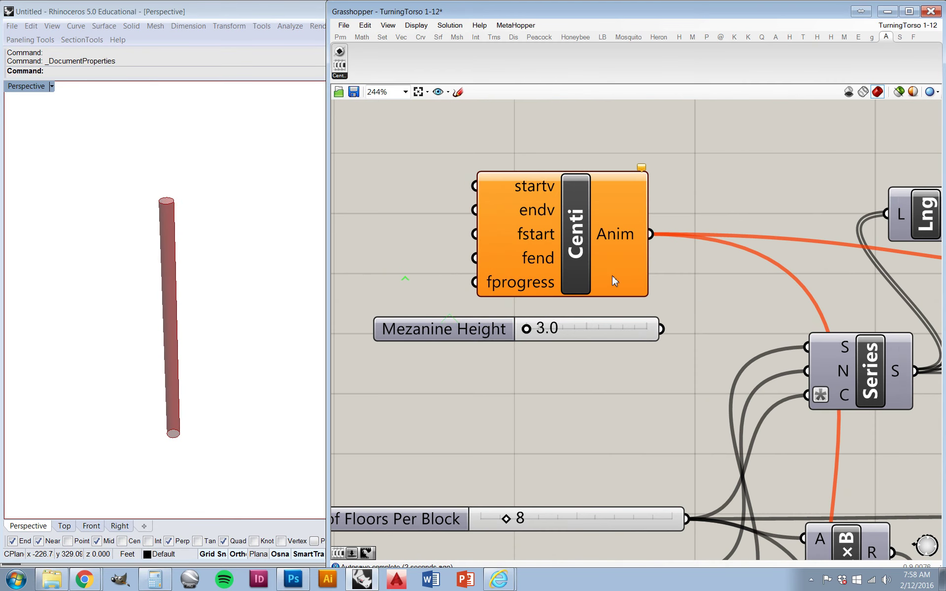
{"action": "scroll", "coordinate": [549, 277], "scroll_direction": "up", "scroll_amount": 1}
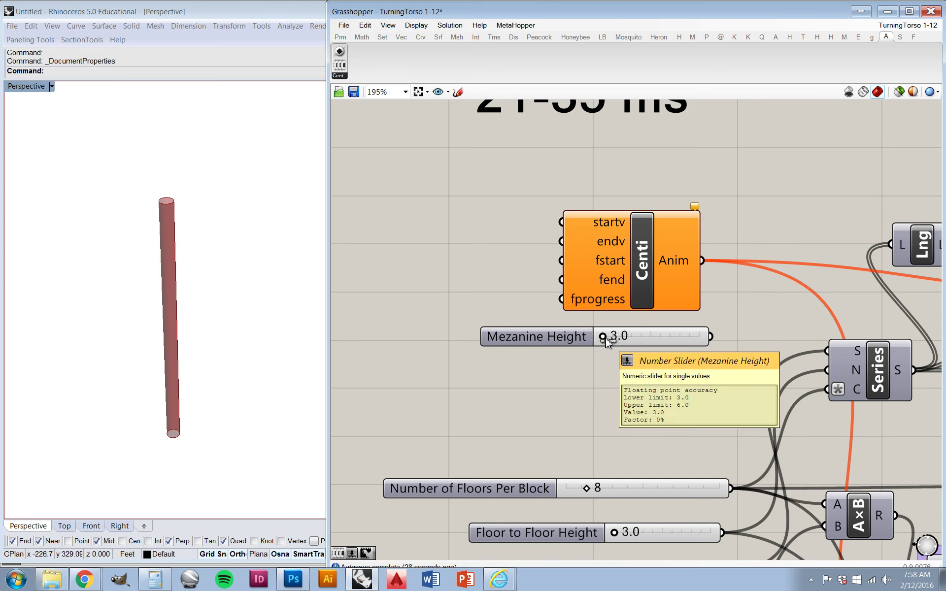
{"action": "left_click_drag", "start_coordinate": [603, 336], "coordinate": [575, 356]}
{"action": "left_click", "coordinate": [492, 228]}
{"action": "left_click", "coordinate": [492, 228]}
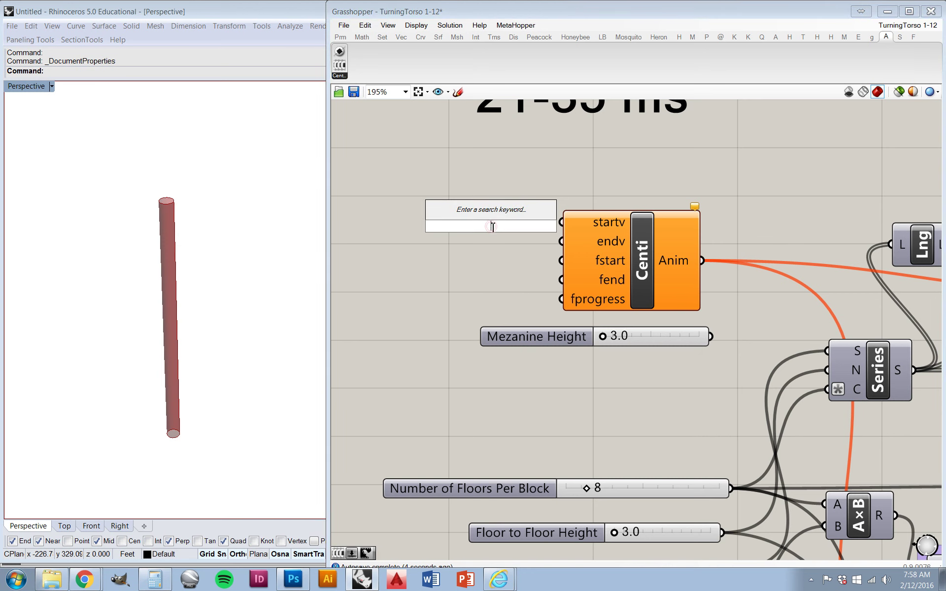
{"action": "type", "text": "panel"}
{"action": "key", "text": "Return"}
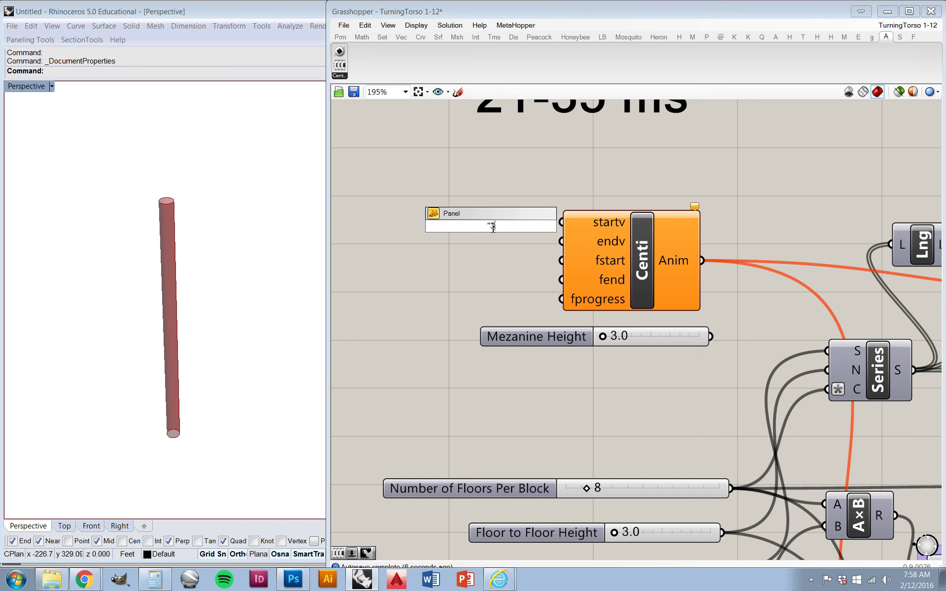
{"action": "key", "text": "Return"}
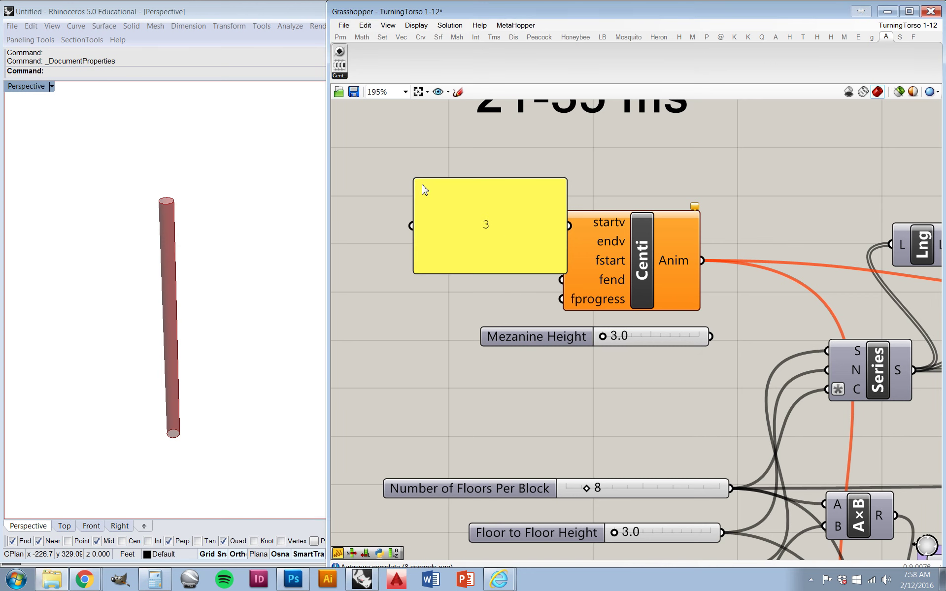
{"action": "left_click_drag", "start_coordinate": [414, 178], "coordinate": [550, 226]}
- Duplicate the startv panel, place the copy directly below it, and set the copy's value to 6
{"action": "left_click", "coordinate": [509, 239]}
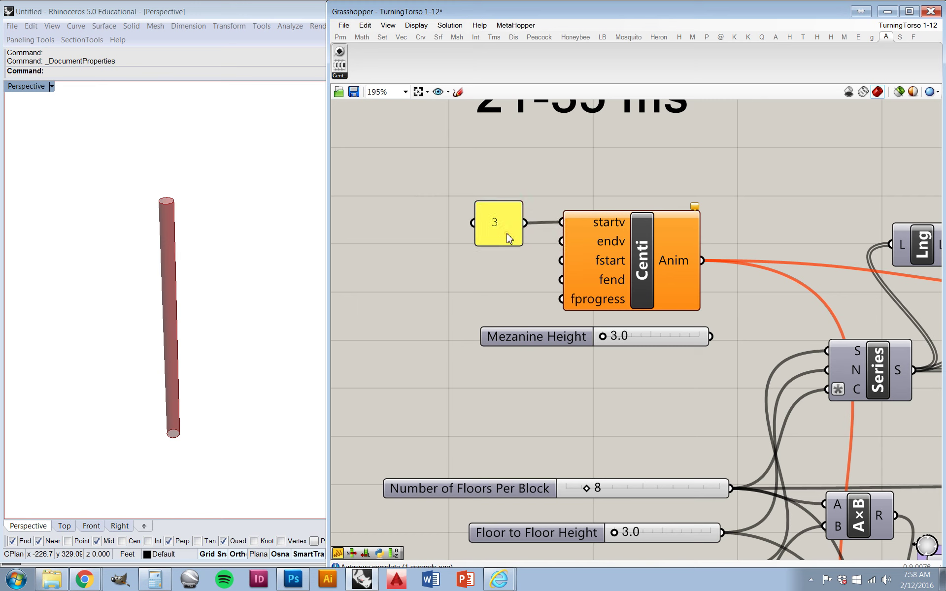
{"action": "left_click", "coordinate": [509, 239]}
{"action": "key", "text": "ctrl+c"}
{"action": "key", "text": "ctrl+v"}
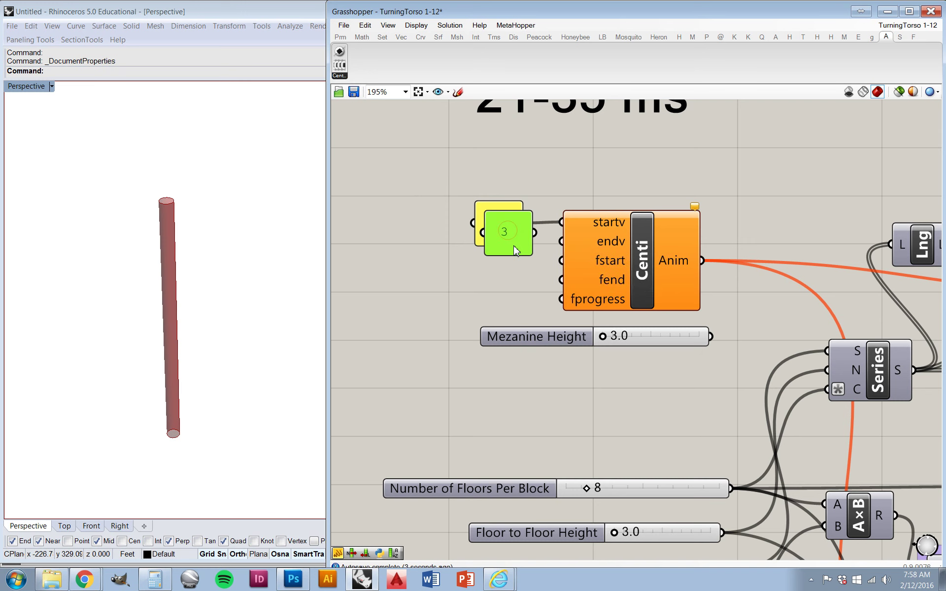
{"action": "left_click_drag", "start_coordinate": [514, 250], "coordinate": [502, 274]}
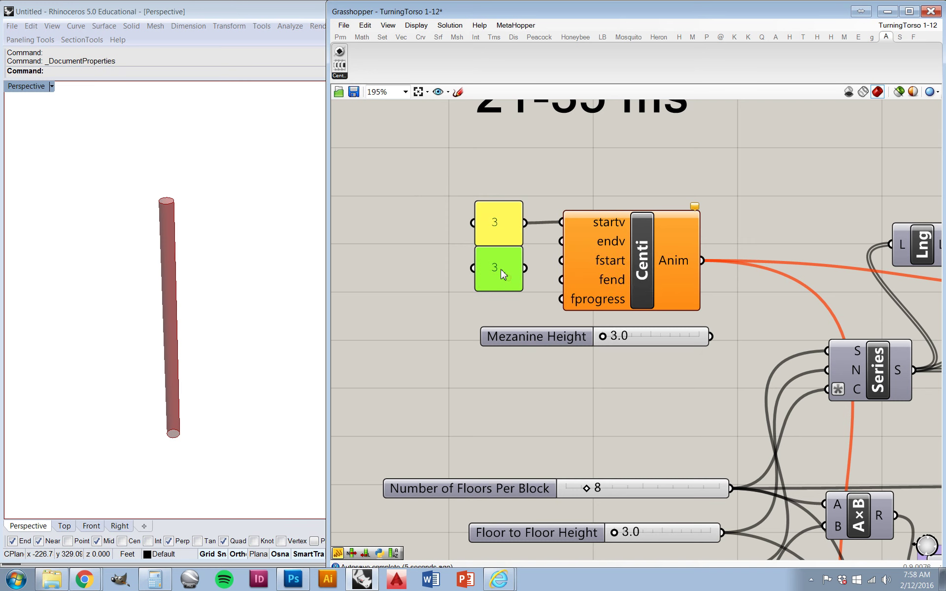
{"action": "double_click", "coordinate": [502, 274]}
{"action": "type", "text": "6"}
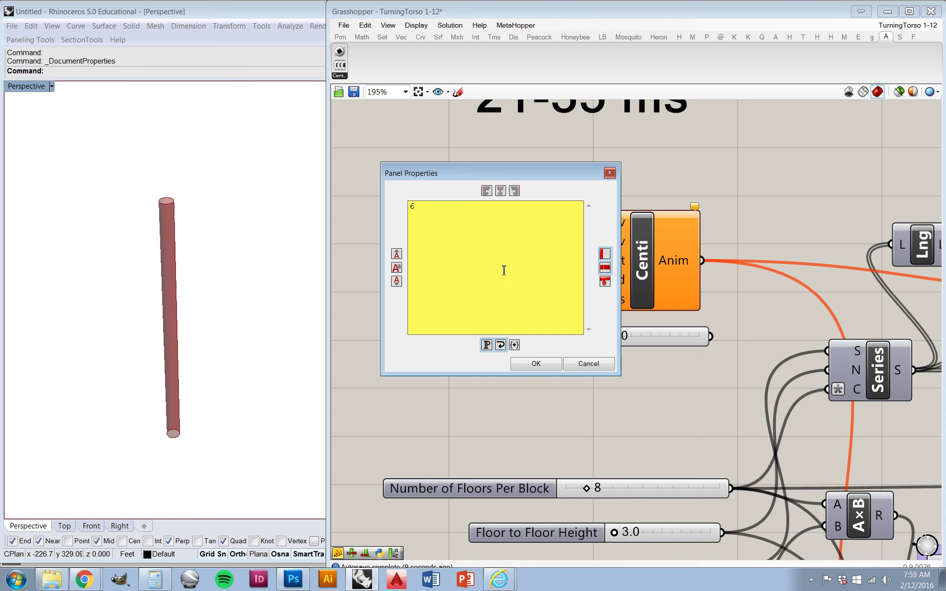
{"action": "left_click", "coordinate": [546, 364]}
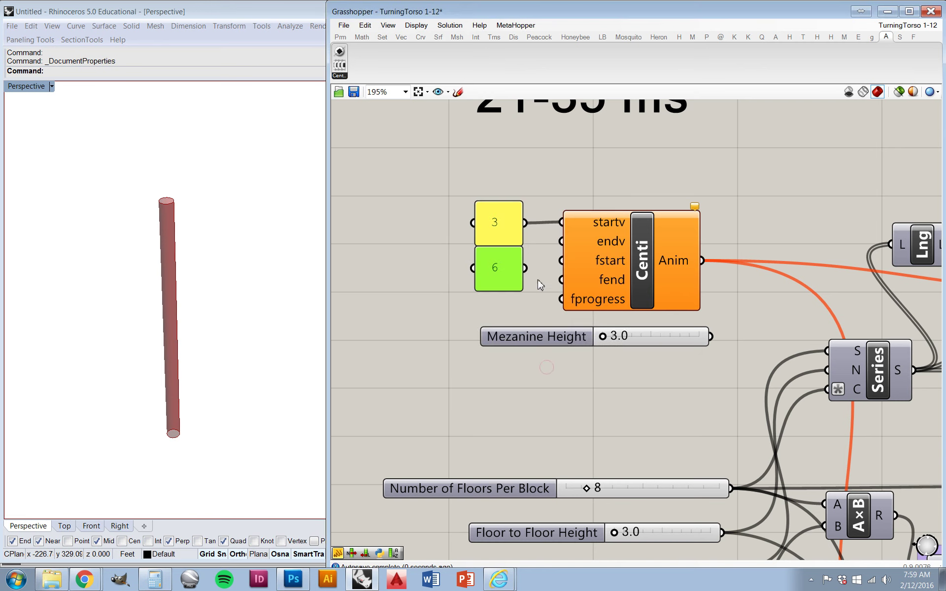
- Connect the 6 panel to endv, shrink both panels to one line, and align the 6 panel with its input
{"action": "left_click_drag", "start_coordinate": [525, 267], "coordinate": [561, 244]}
{"action": "left_click_drag", "start_coordinate": [505, 291], "coordinate": [504, 220]}
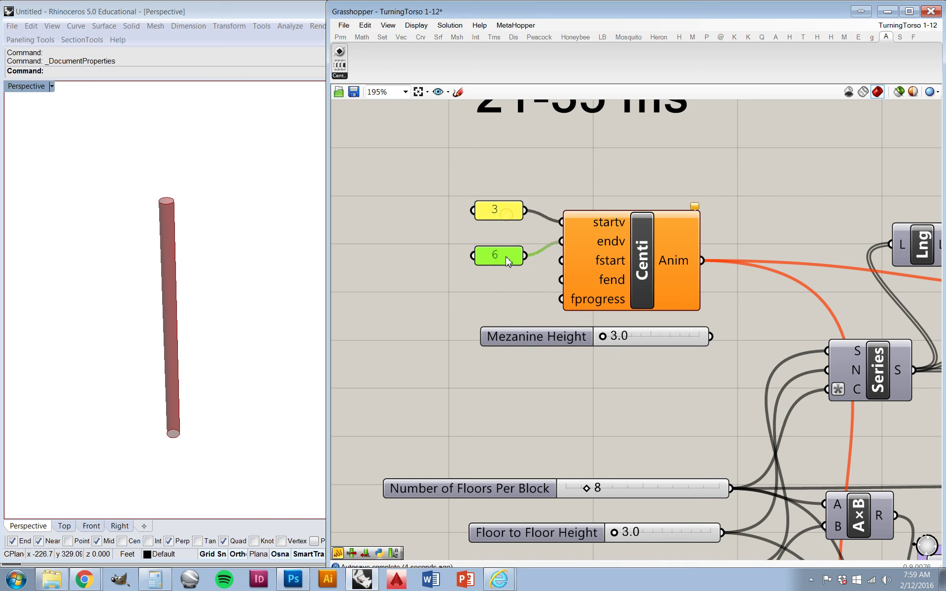
{"action": "left_click_drag", "start_coordinate": [509, 259], "coordinate": [508, 245]}
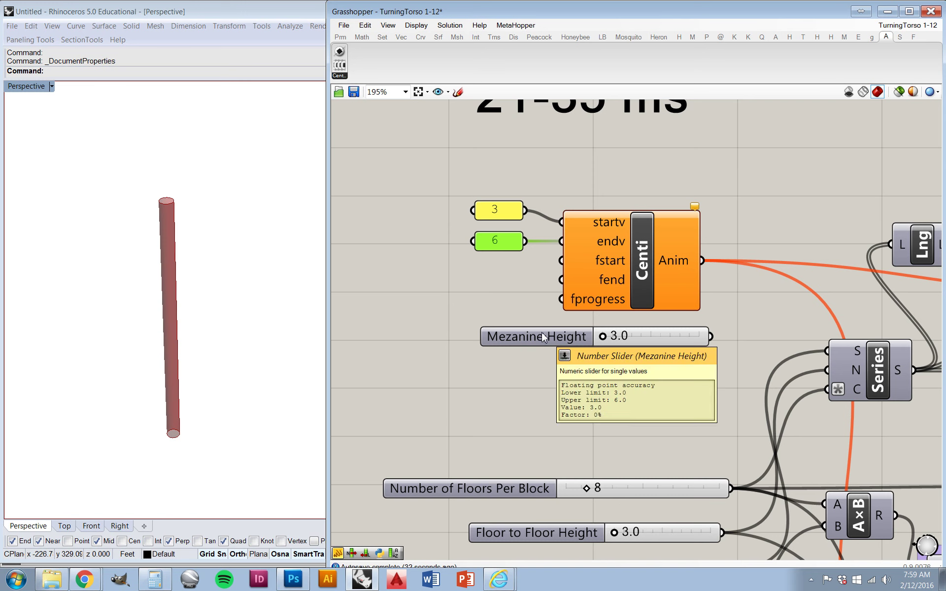
- Add a small panel containing 180 connected to fstart, and place a copy of it directly below
{"action": "double_click", "coordinate": [480, 274]}
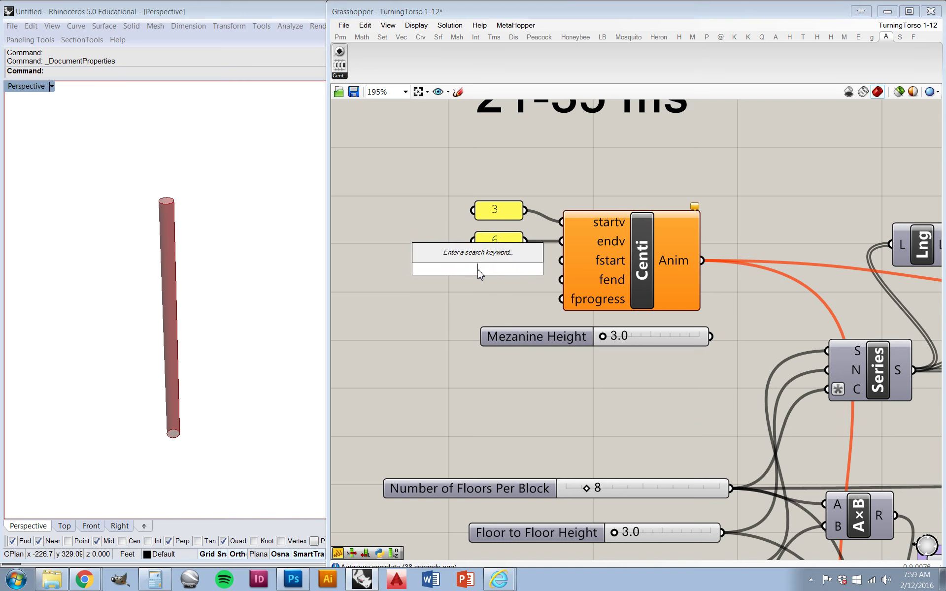
{"action": "type", "text": "\"180"}
{"action": "key", "text": "Return"}
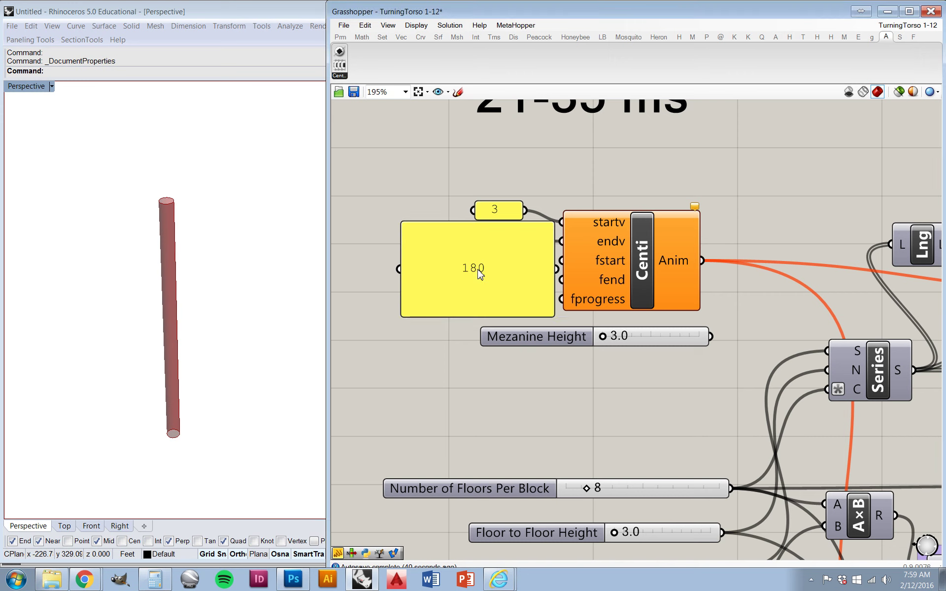
{"action": "left_click_drag", "start_coordinate": [410, 225], "coordinate": [502, 293]}
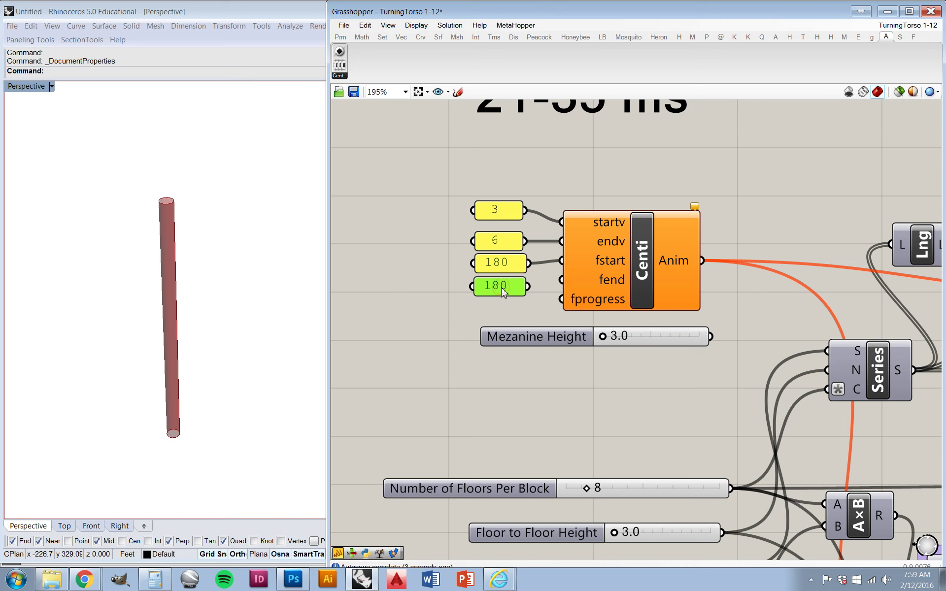
- Set the copied panel's value to 360 and connect it to the fend input of the upper Centipede component
{"action": "double_click", "coordinate": [502, 291]}
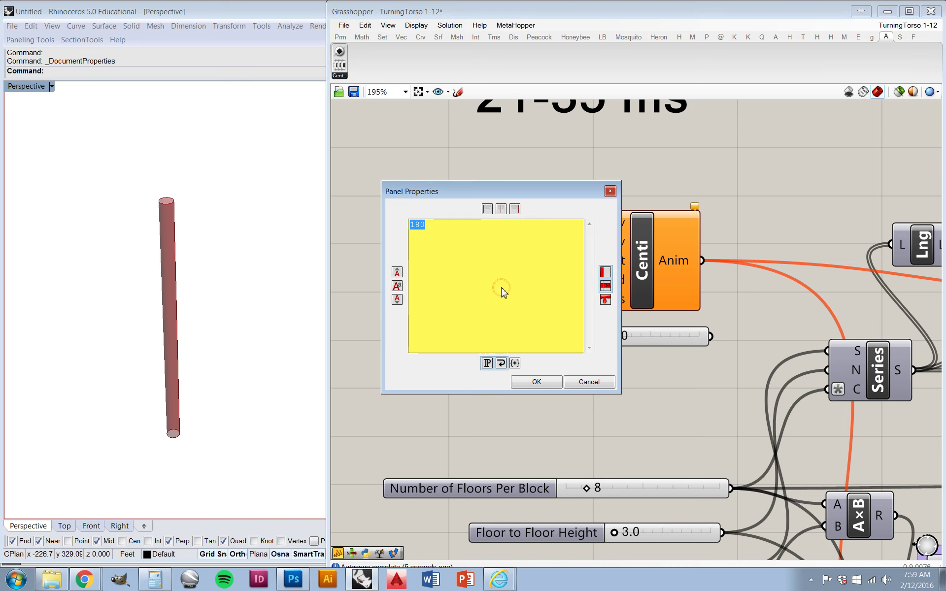
{"action": "type", "text": "3"}
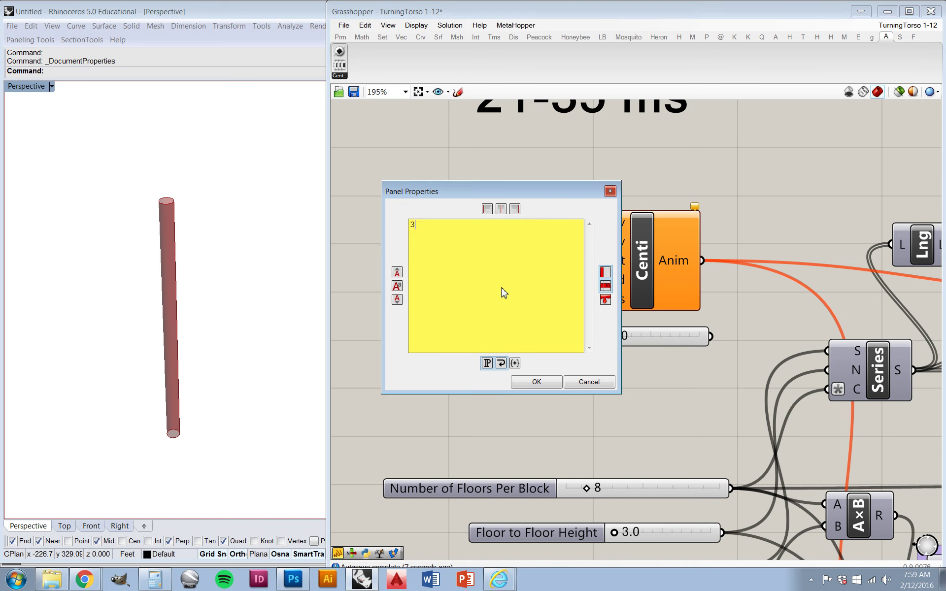
{"action": "type", "text": "60"}
{"action": "left_click", "coordinate": [537, 382]}
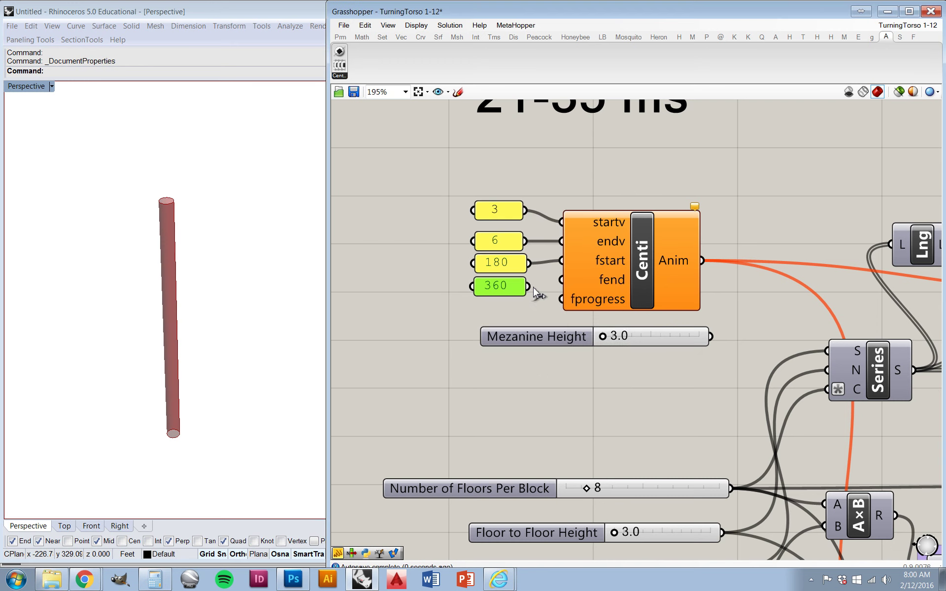
{"action": "left_click_drag", "start_coordinate": [530, 288], "coordinate": [550, 287]}
{"action": "scroll", "coordinate": [542, 283], "scroll_direction": "down", "scroll_amount": 3}
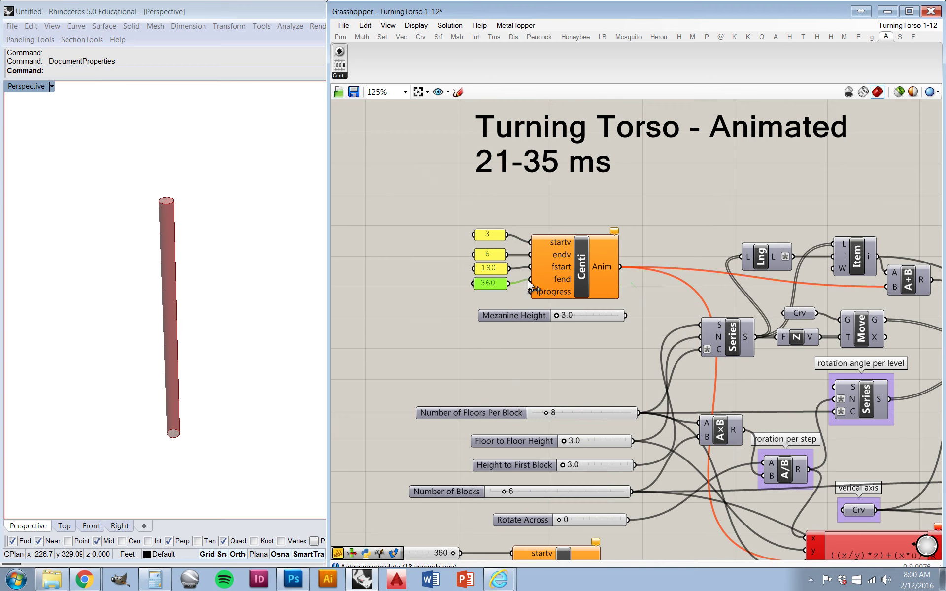
{"action": "scroll", "coordinate": [534, 291], "scroll_direction": "up", "scroll_amount": 3}
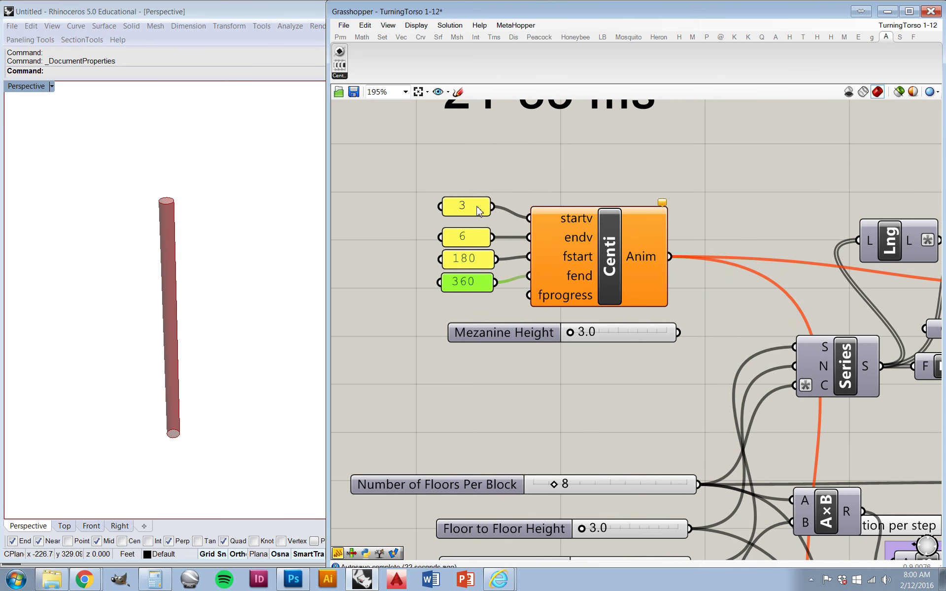
{"action": "left_click", "coordinate": [598, 165]}
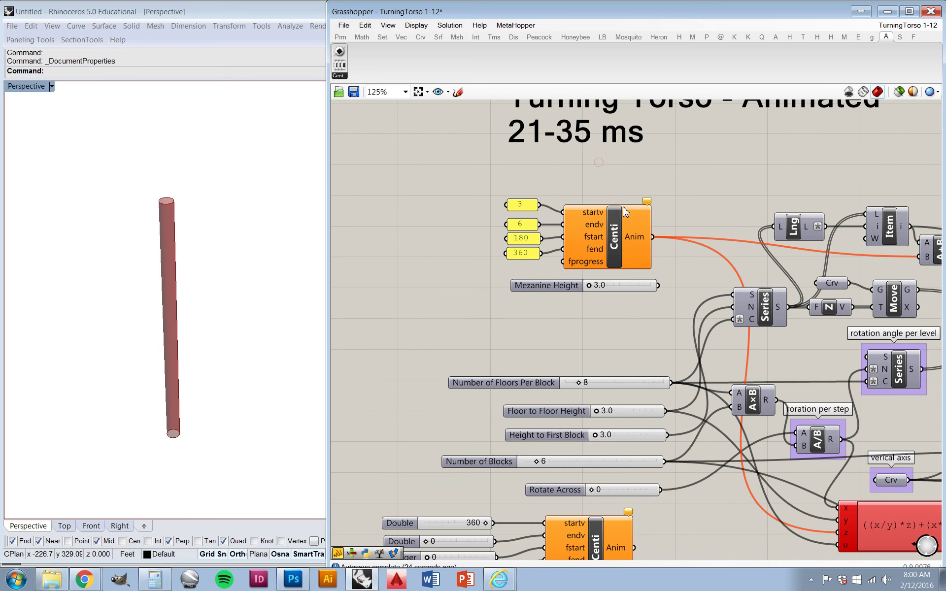
- Connect the lower Centipede's Anim output to the A input of the rotation-per-step A/B component, replacing the Rotate Across wire
{"action": "scroll", "coordinate": [621, 203], "scroll_direction": "down", "scroll_amount": 3}
{"action": "scroll", "coordinate": [660, 233], "scroll_direction": "up", "scroll_amount": 1}
{"action": "scroll", "coordinate": [625, 247], "scroll_direction": "down", "scroll_amount": 3}
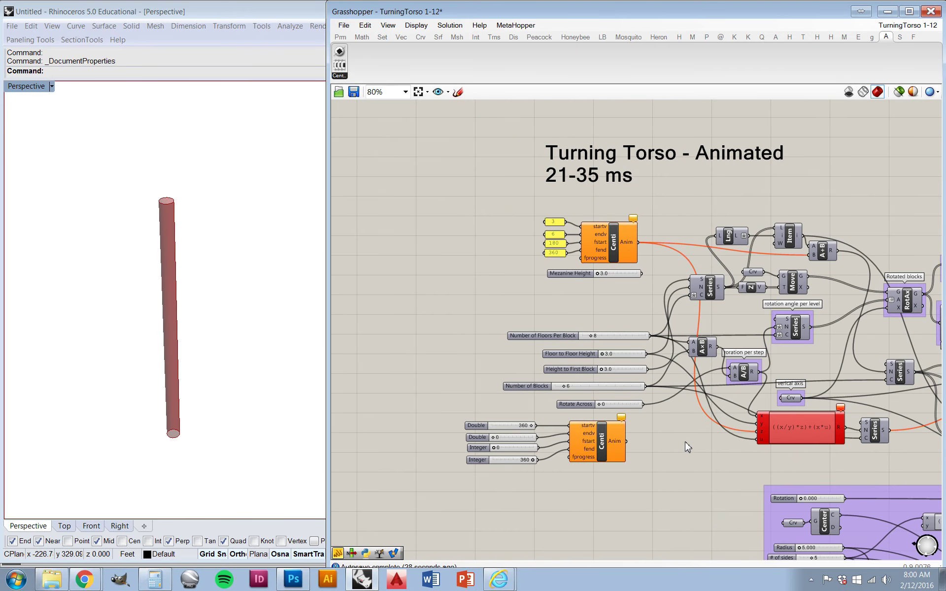
{"action": "scroll", "coordinate": [654, 447], "scroll_direction": "up", "scroll_amount": 4}
{"action": "scroll", "coordinate": [612, 422], "scroll_direction": "down", "scroll_amount": 2}
{"action": "scroll", "coordinate": [444, 434], "scroll_direction": "up", "scroll_amount": 1}
{"action": "scroll", "coordinate": [347, 445], "scroll_direction": "up", "scroll_amount": 1}
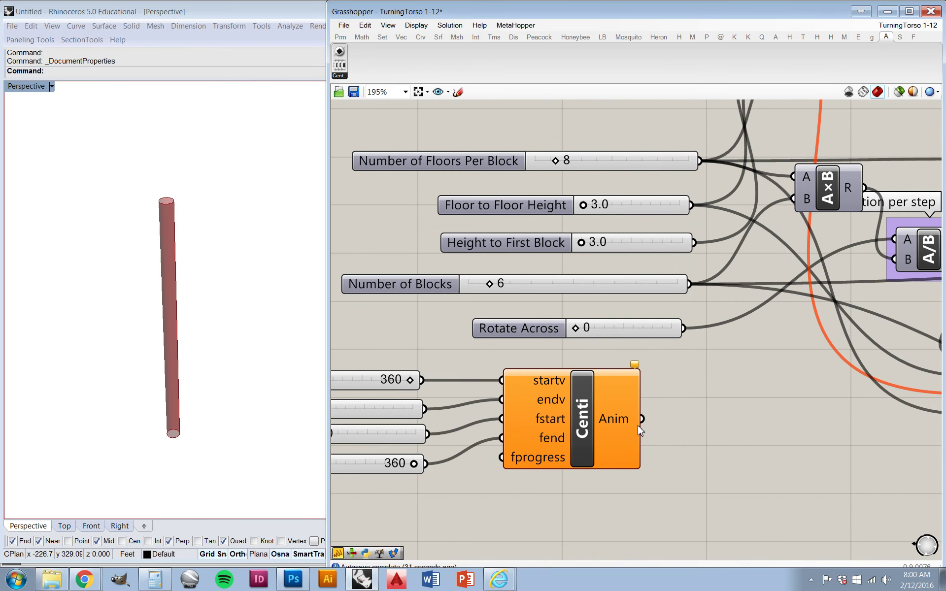
{"action": "left_click_drag", "start_coordinate": [641, 418], "coordinate": [749, 368]}
{"action": "scroll", "coordinate": [660, 436], "scroll_direction": "down", "scroll_amount": 3}
{"action": "scroll", "coordinate": [810, 325], "scroll_direction": "up", "scroll_amount": 4}
{"action": "scroll", "coordinate": [749, 369], "scroll_direction": "down", "scroll_amount": 4}
{"action": "scroll", "coordinate": [562, 408], "scroll_direction": "up", "scroll_amount": 2}
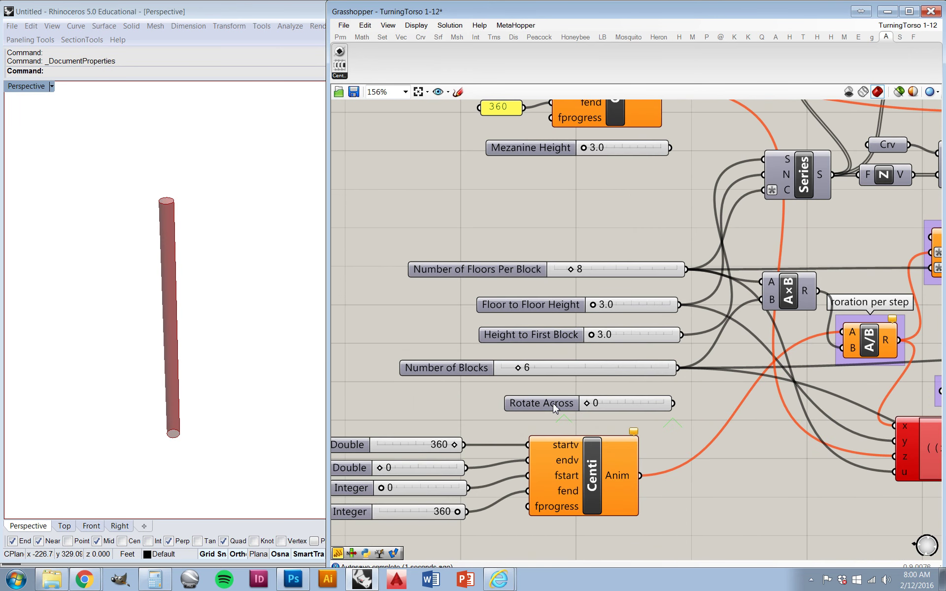
- Add a number slider with a value of 360 on the empty canvas beside the two Centipede components
{"action": "scroll", "coordinate": [554, 405], "scroll_direction": "down", "scroll_amount": 3}
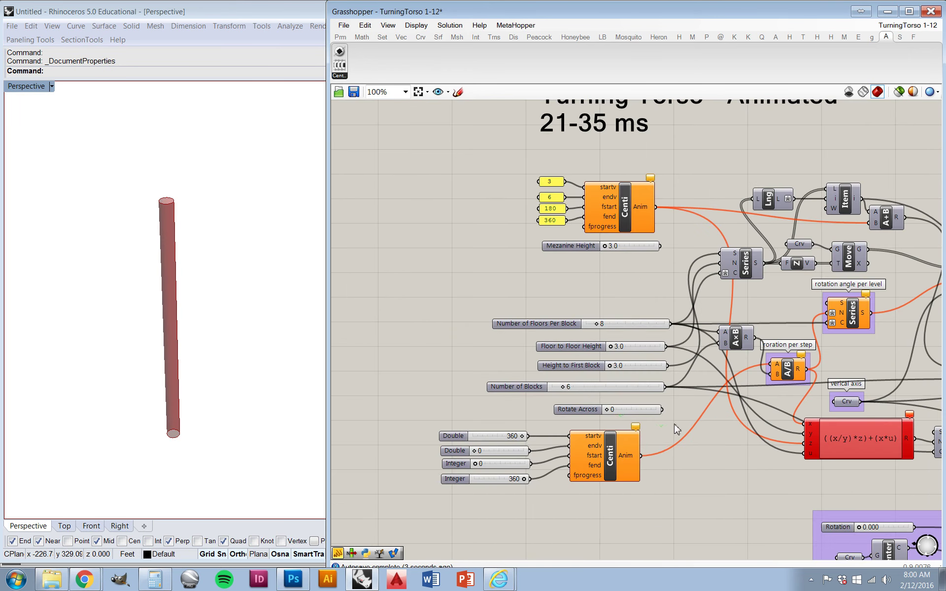
{"action": "scroll", "coordinate": [556, 407], "scroll_direction": "up", "scroll_amount": 1}
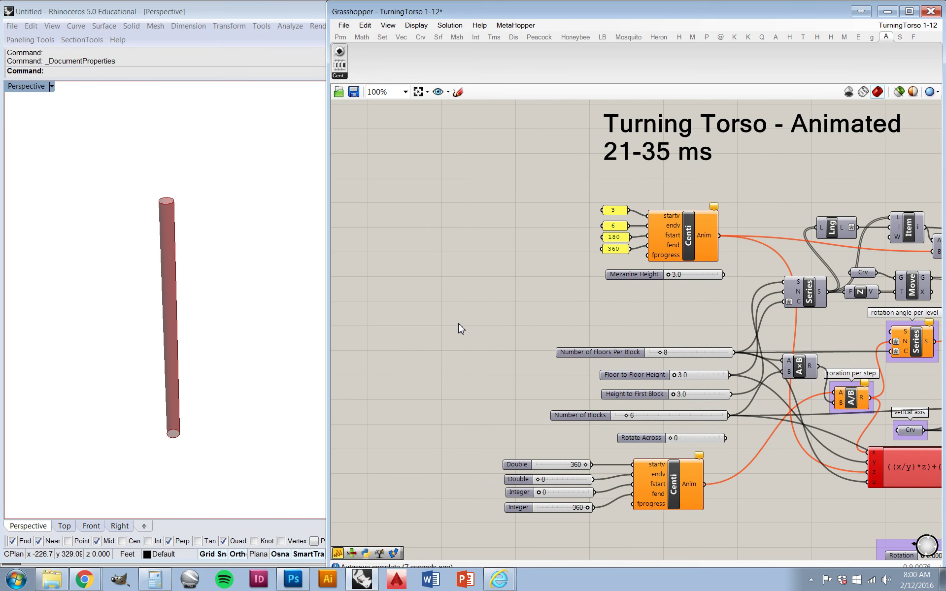
{"action": "double_click", "coordinate": [420, 325]}
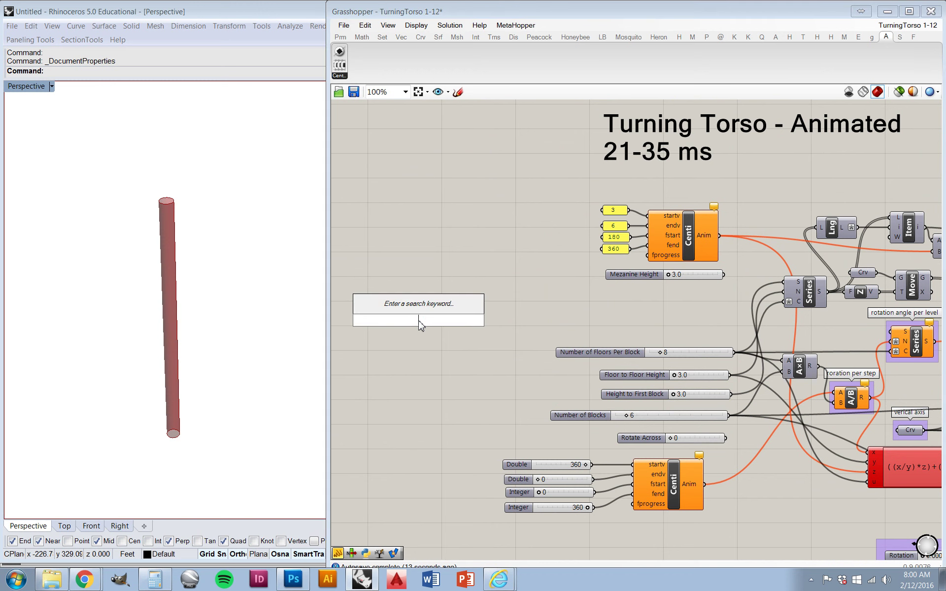
{"action": "type", "text": "3"}
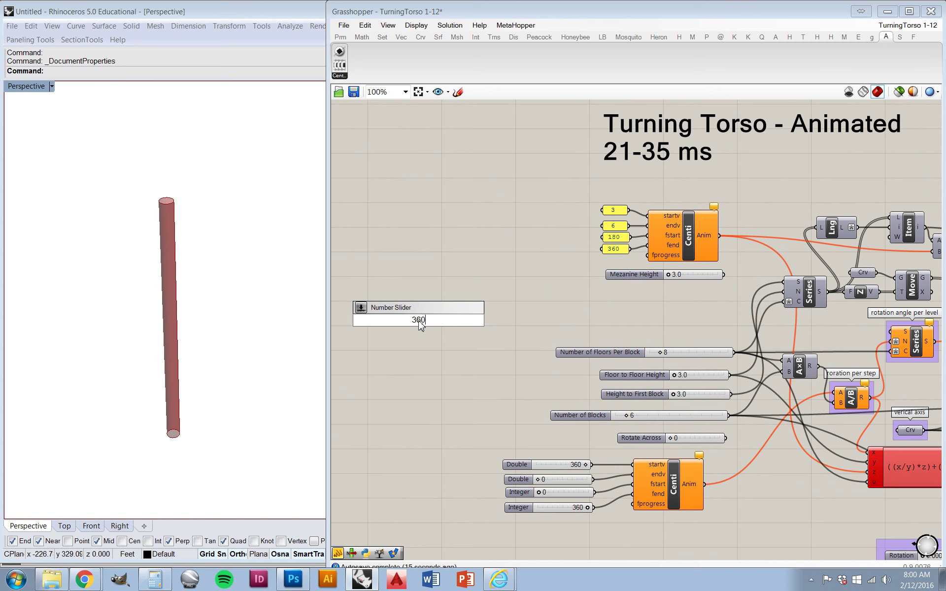
{"action": "type", "text": "60"}
{"action": "key", "text": "Return"}
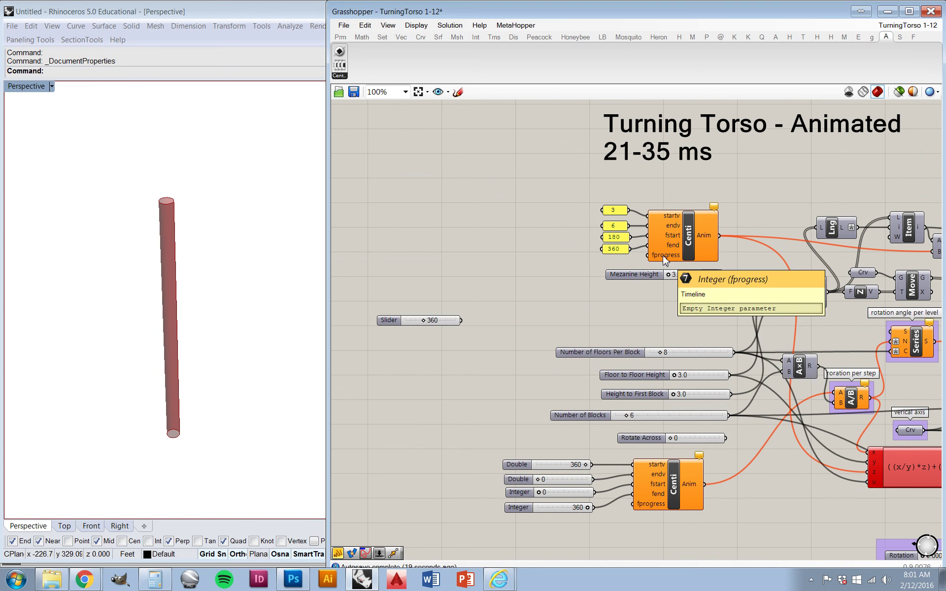
- Set the maximum of the new 360 slider to 360
{"action": "right_click", "coordinate": [442, 321]}
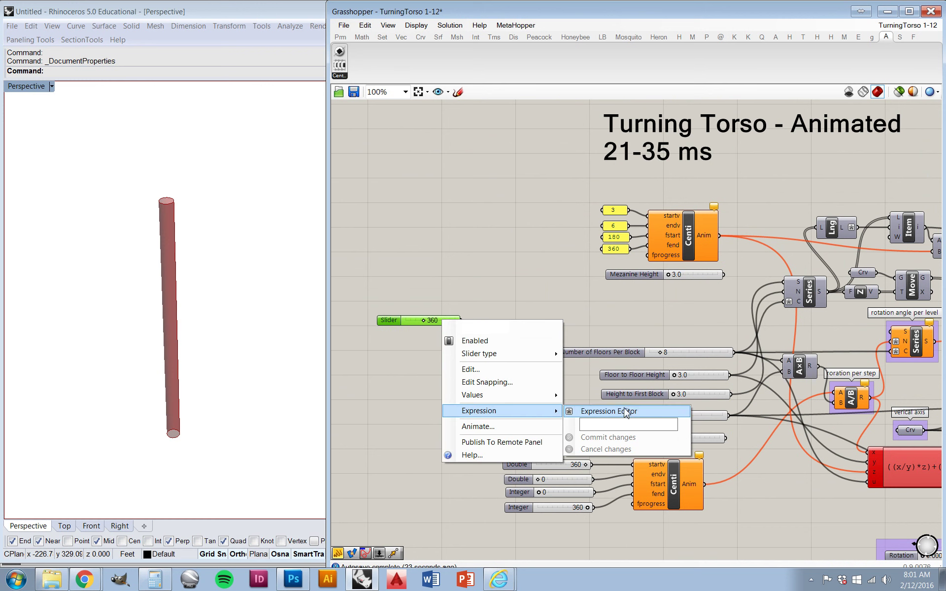
{"action": "mouse_move", "coordinate": [559, 398]}
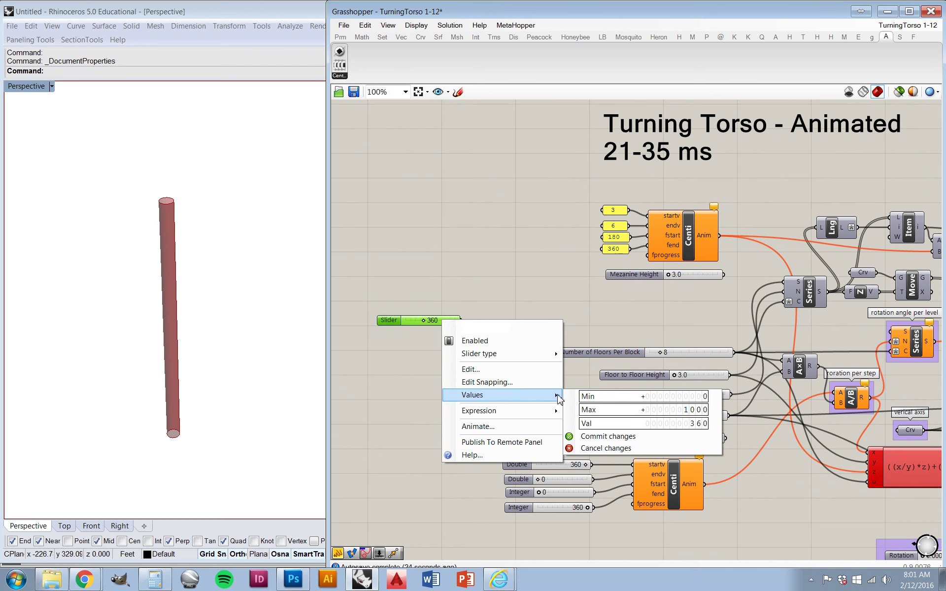
{"action": "double_click", "coordinate": [655, 414]}
{"action": "type", "text": "360"}
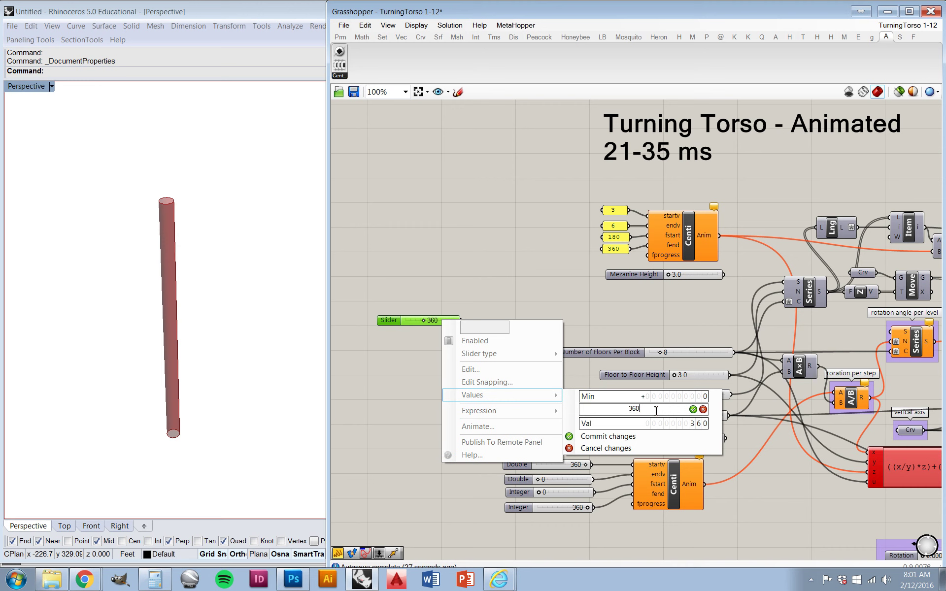
{"action": "key", "text": "Return"}
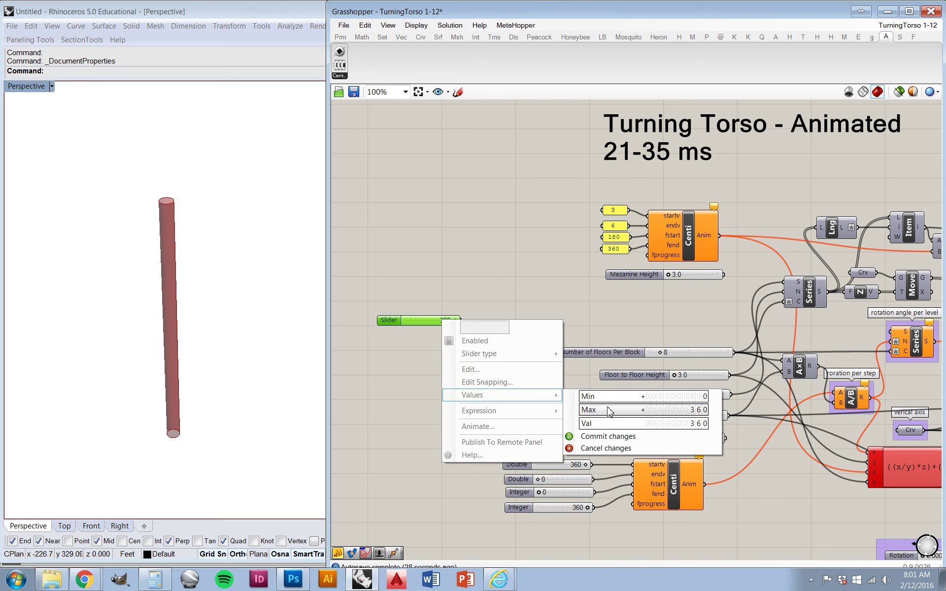
{"action": "left_click", "coordinate": [615, 437]}
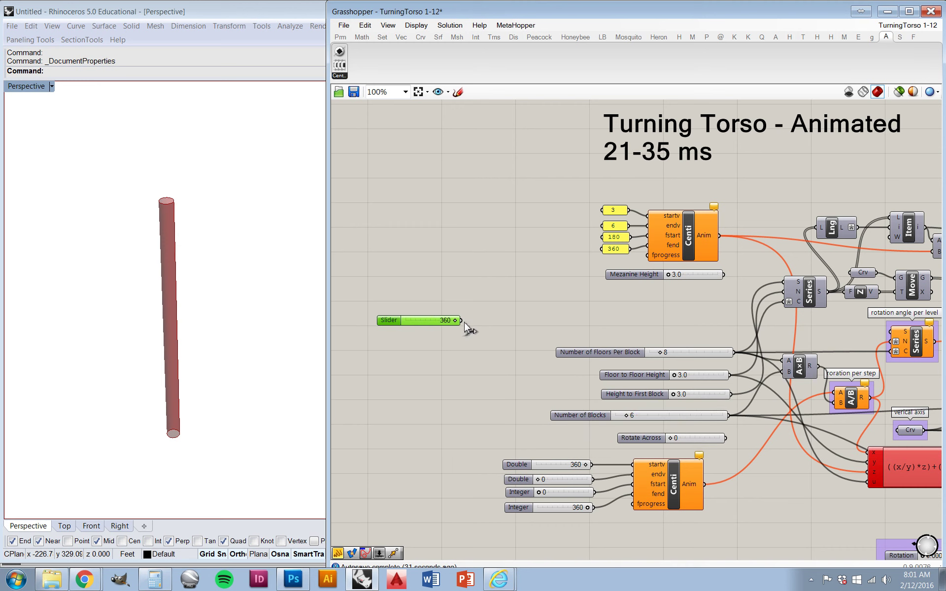
- Connect the new slider to the fprogress input of both Centipede components and set it to 0
{"action": "left_click_drag", "start_coordinate": [464, 323], "coordinate": [647, 255]}
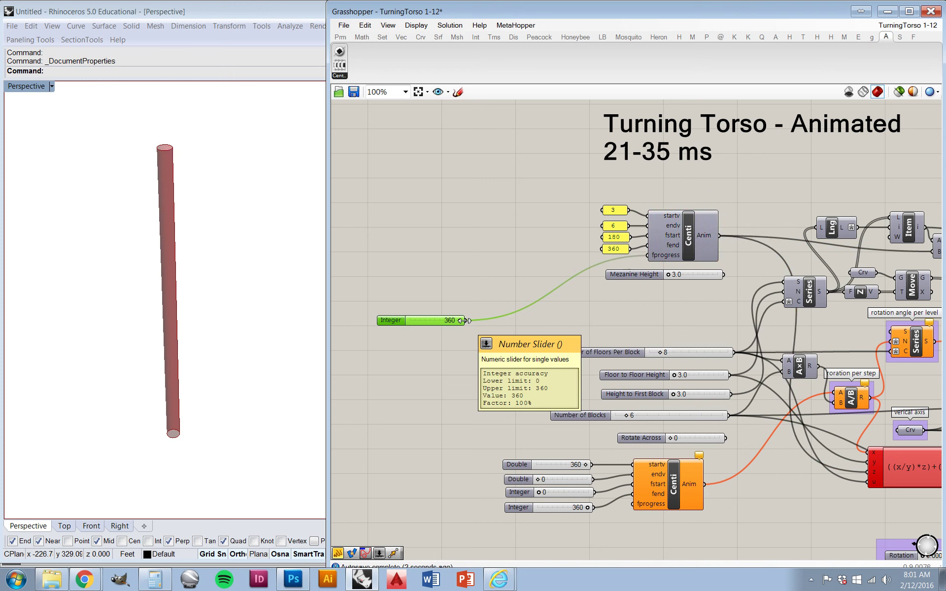
{"action": "left_click_drag", "start_coordinate": [464, 320], "coordinate": [636, 505]}
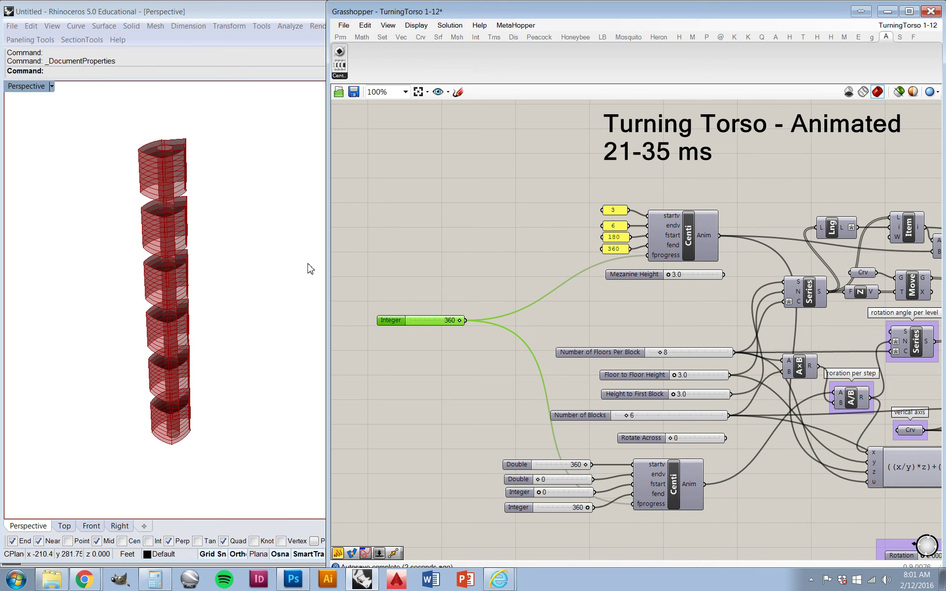
{"action": "scroll", "coordinate": [455, 321], "scroll_direction": "up", "scroll_amount": 5}
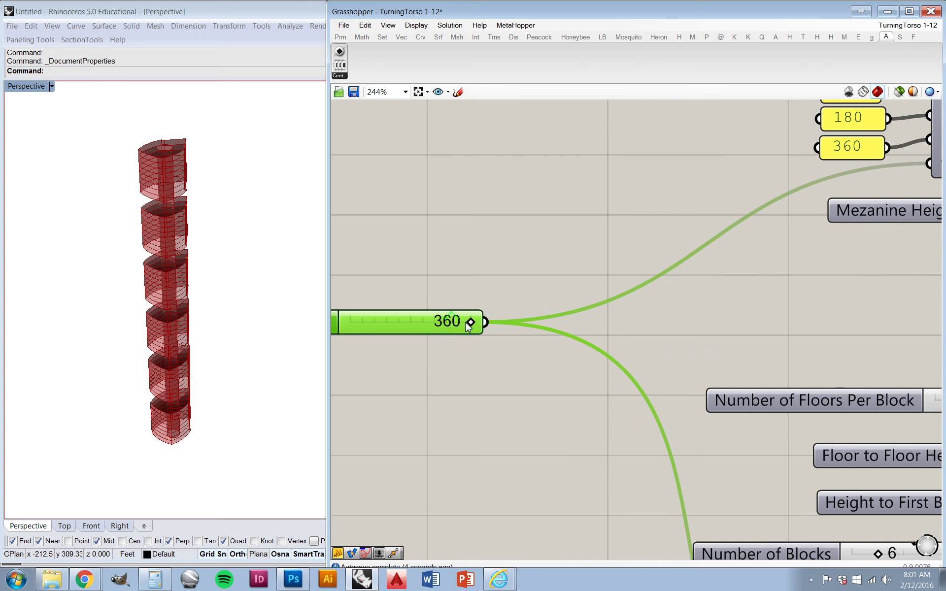
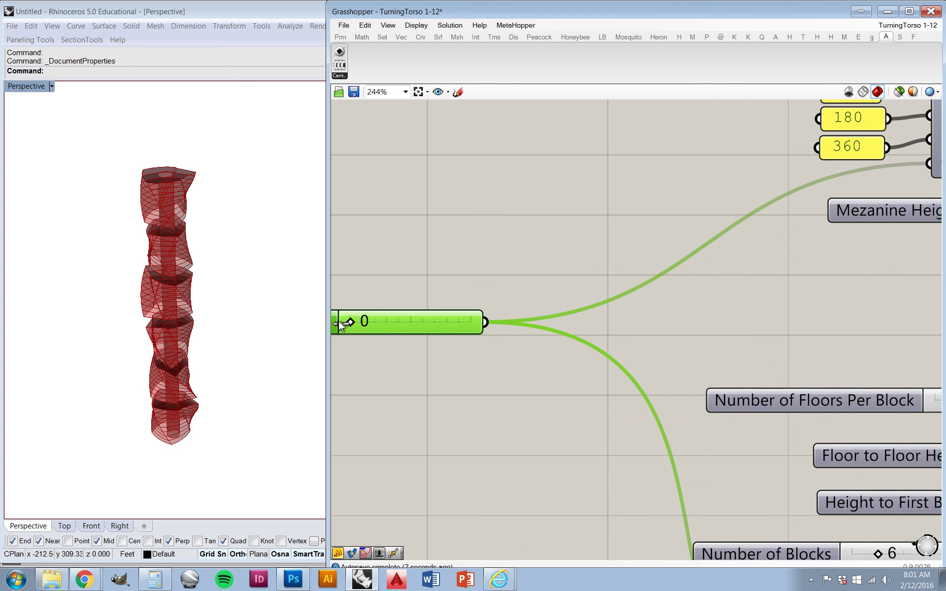
- Open the Animate settings of the Integer progress slider, examine them, and close them without exporting
{"action": "scroll", "coordinate": [655, 247], "scroll_direction": "down", "scroll_amount": 3}
{"action": "scroll", "coordinate": [579, 269], "scroll_direction": "up", "scroll_amount": 2}
{"action": "scroll", "coordinate": [580, 268], "scroll_direction": "up", "scroll_amount": 1}
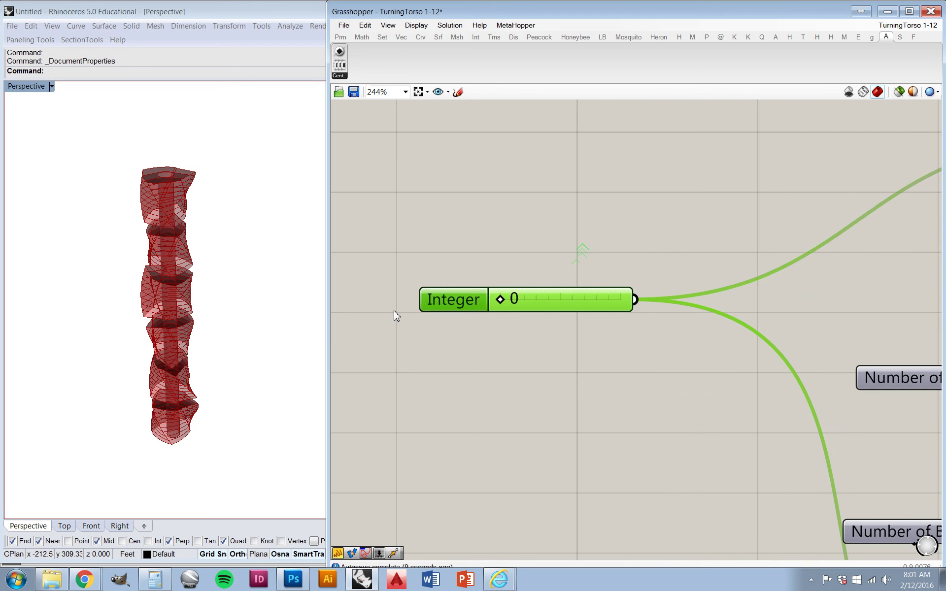
{"action": "right_click", "coordinate": [454, 299]}
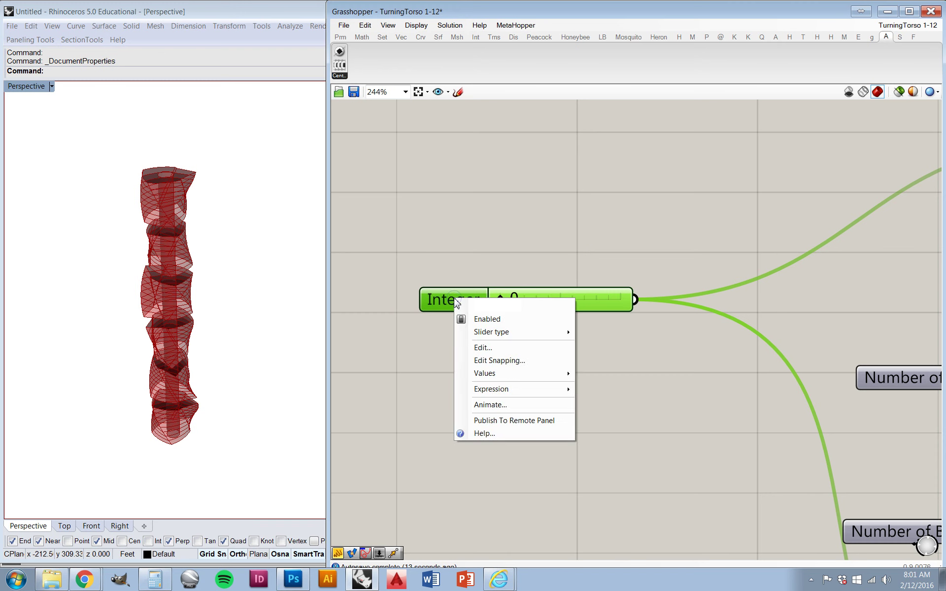
{"action": "left_click", "coordinate": [536, 404]}
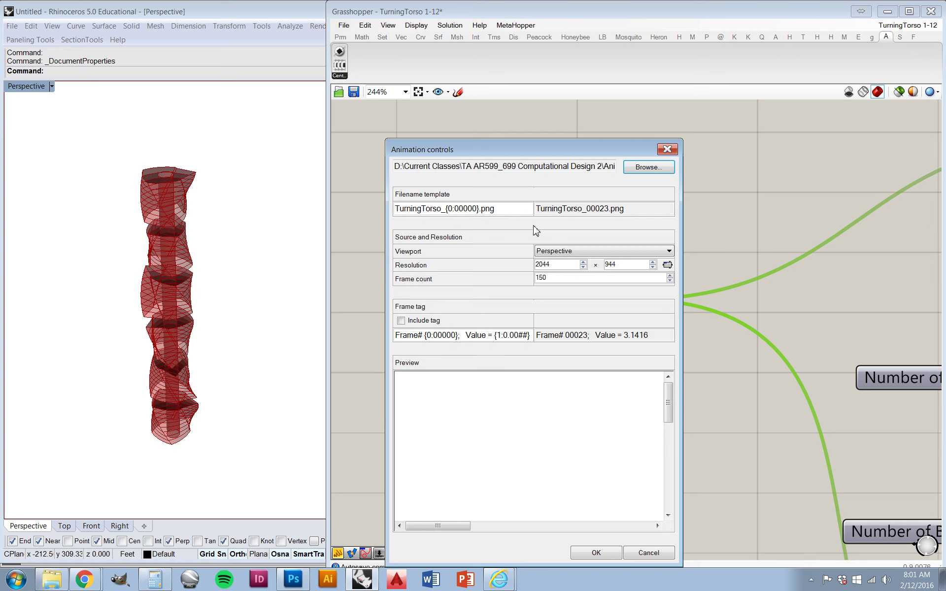
{"action": "left_click", "coordinate": [648, 553]}
{"action": "left_click", "coordinate": [611, 466]}
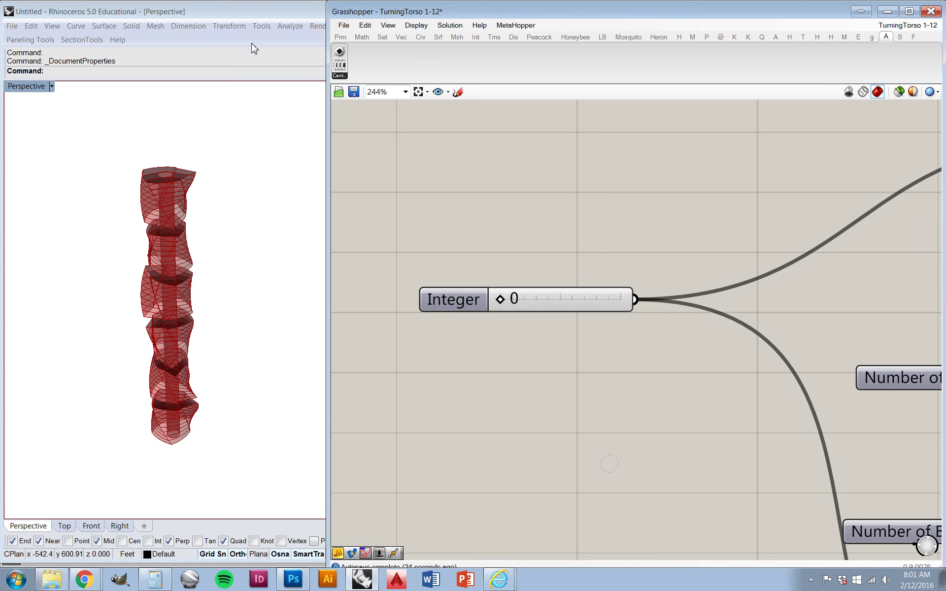
- Narrow the Grasshopper window, shrink the Rhino window to a small portrait shape, and frame the whole tower in the Perspective viewport
{"action": "left_click", "coordinate": [257, 20]}
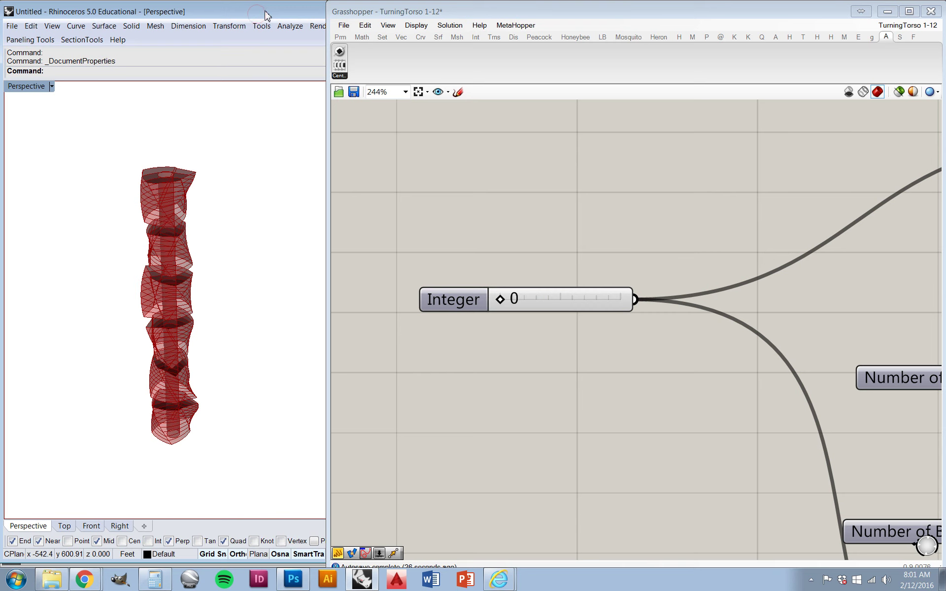
{"action": "left_click_drag", "start_coordinate": [327, 201], "coordinate": [438, 213]}
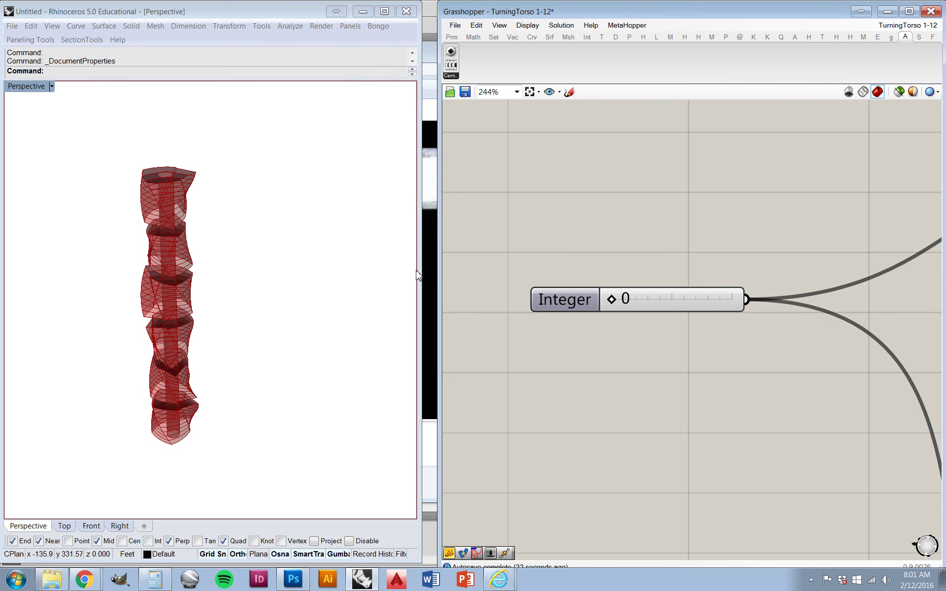
{"action": "left_click_drag", "start_coordinate": [421, 269], "coordinate": [313, 266]}
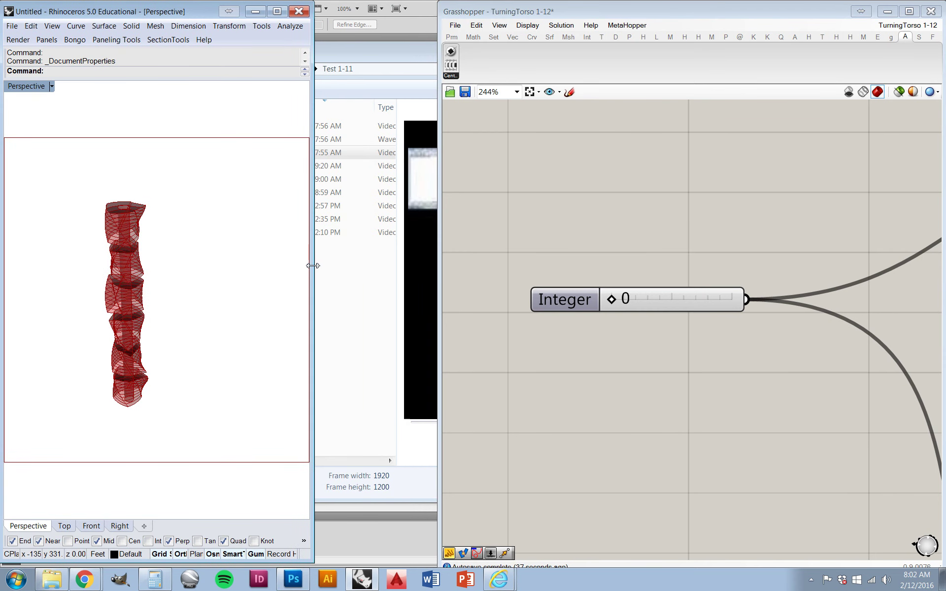
{"action": "left_click_drag", "start_coordinate": [301, 564], "coordinate": [296, 413]}
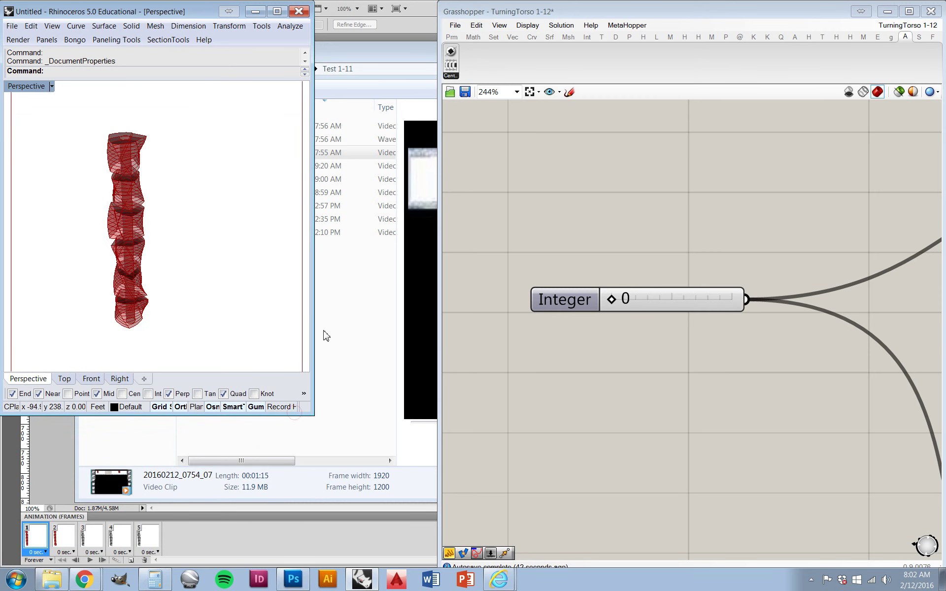
{"action": "left_click_drag", "start_coordinate": [314, 331], "coordinate": [172, 324]}
{"action": "left_click", "coordinate": [63, 362]}
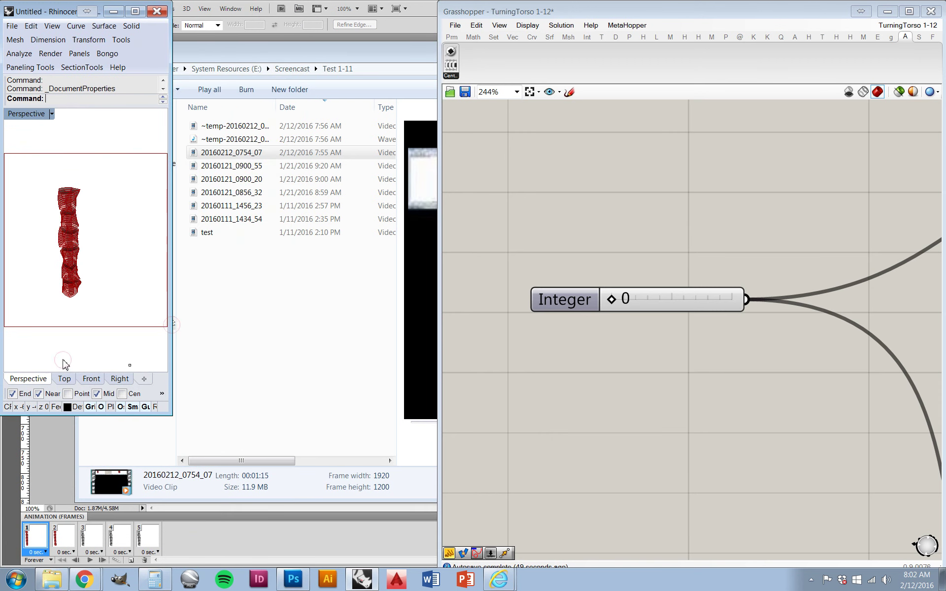
{"action": "scroll", "coordinate": [54, 281], "scroll_direction": "up", "scroll_amount": 4}
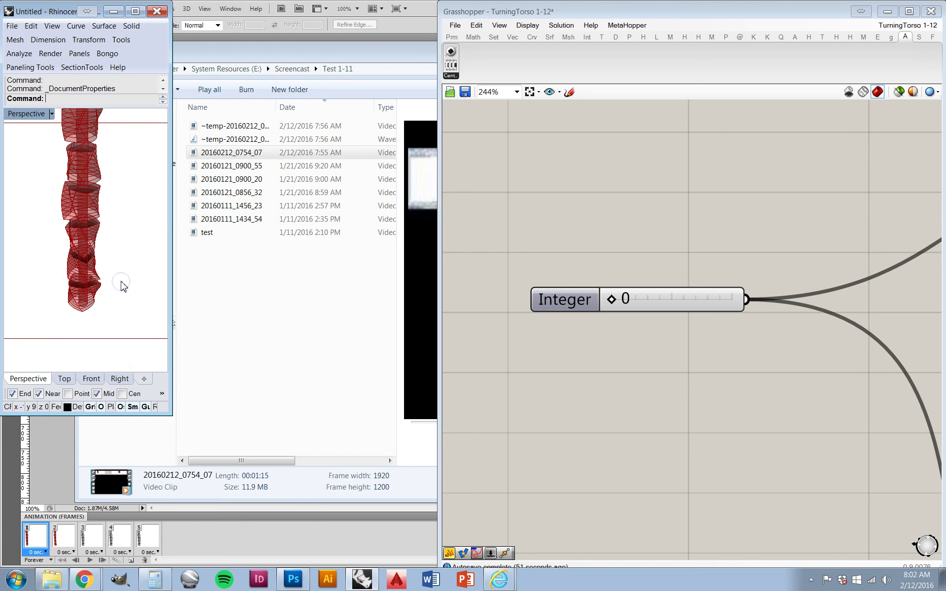
{"action": "right_click_drag", "start_coordinate": [121, 285], "coordinate": [112, 333], "text": "shift"}
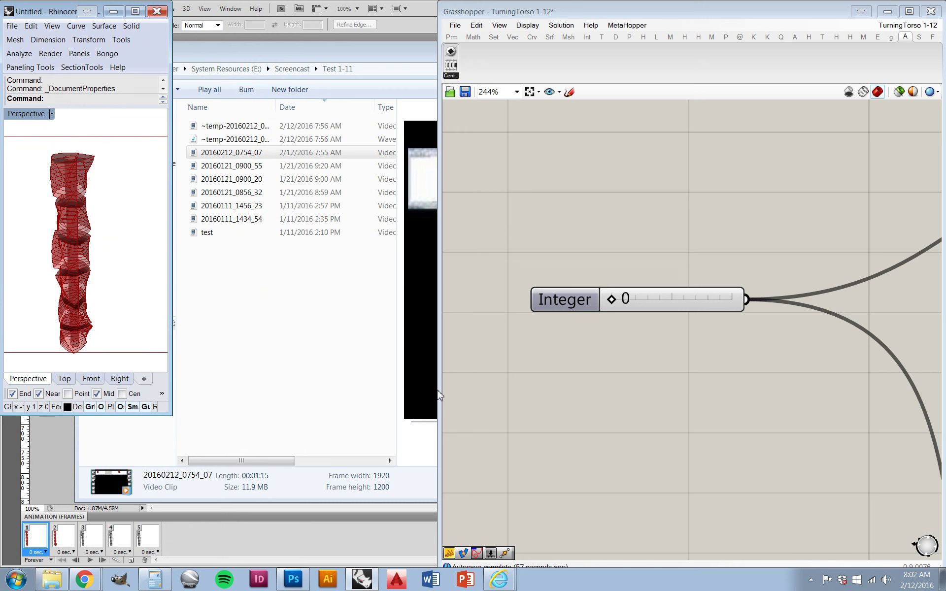
- Match the progress slider's animation resolution to the current viewport, 332 × 535, preview the frame, and cancel the export
{"action": "left_click", "coordinate": [555, 370]}
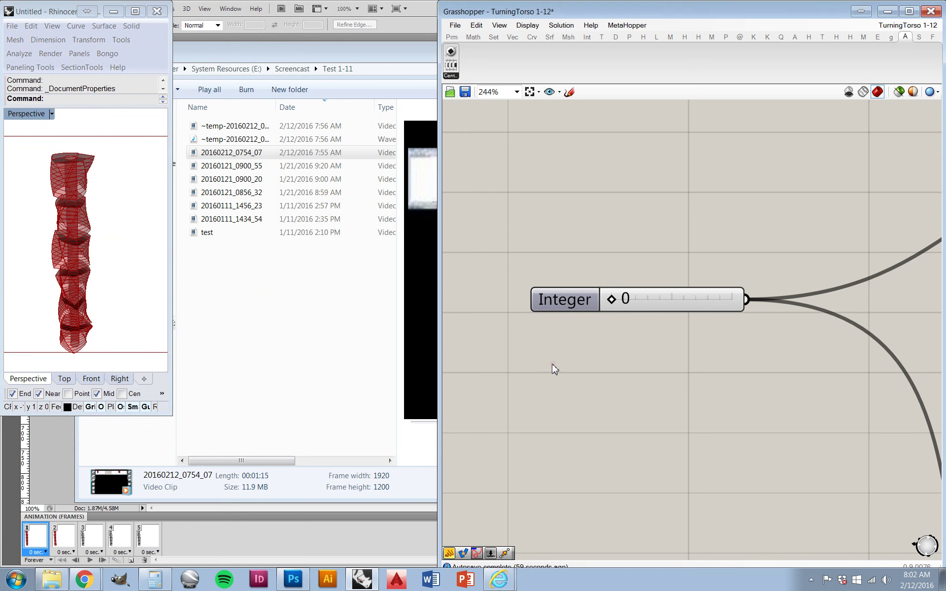
{"action": "right_click", "coordinate": [569, 299]}
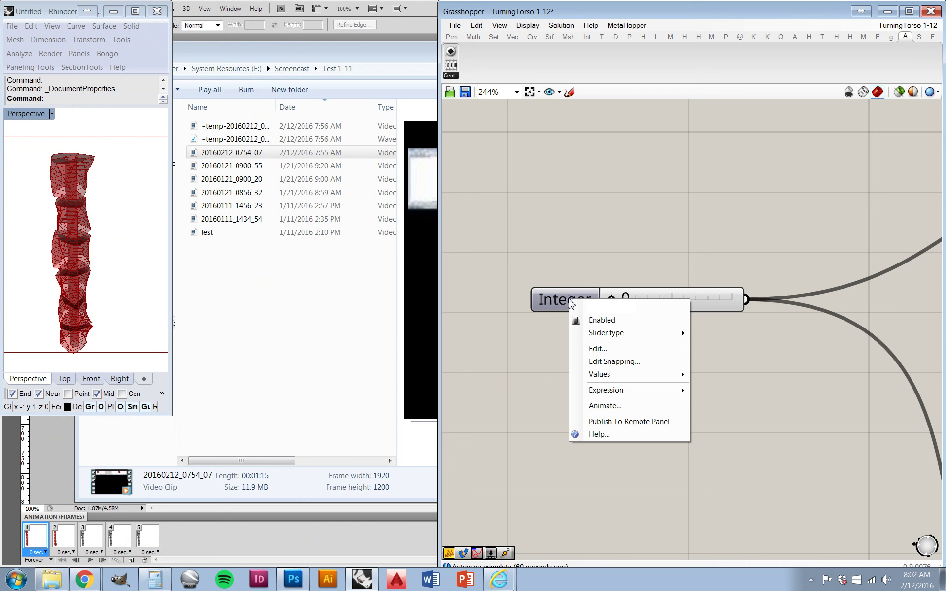
{"action": "left_click", "coordinate": [617, 409]}
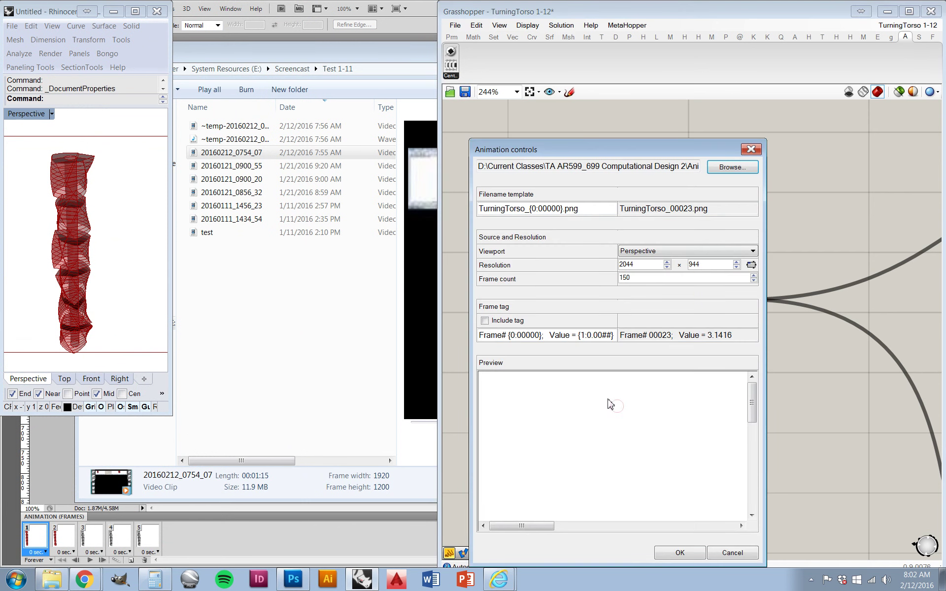
{"action": "left_click", "coordinate": [750, 265]}
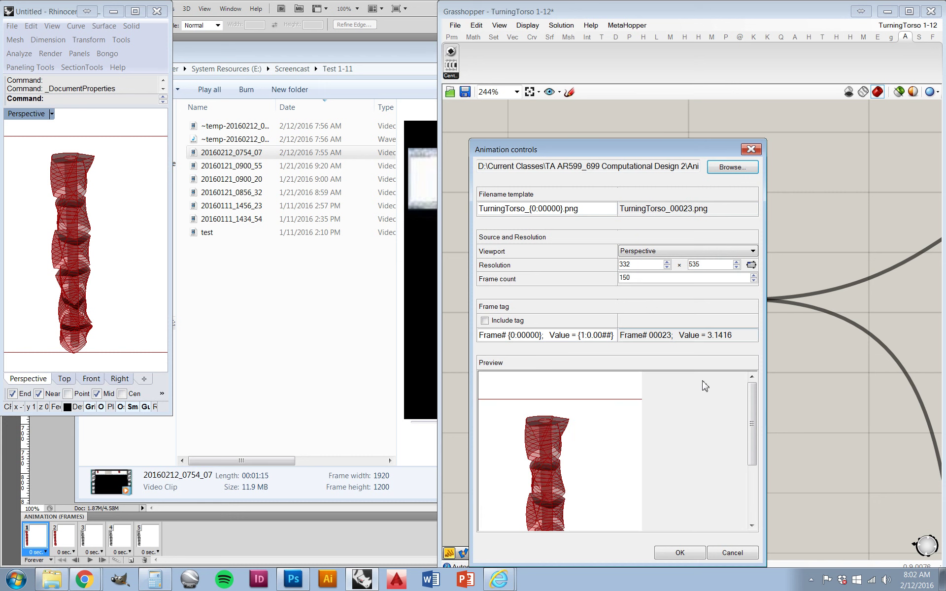
{"action": "left_click_drag", "start_coordinate": [753, 407], "coordinate": [734, 433]}
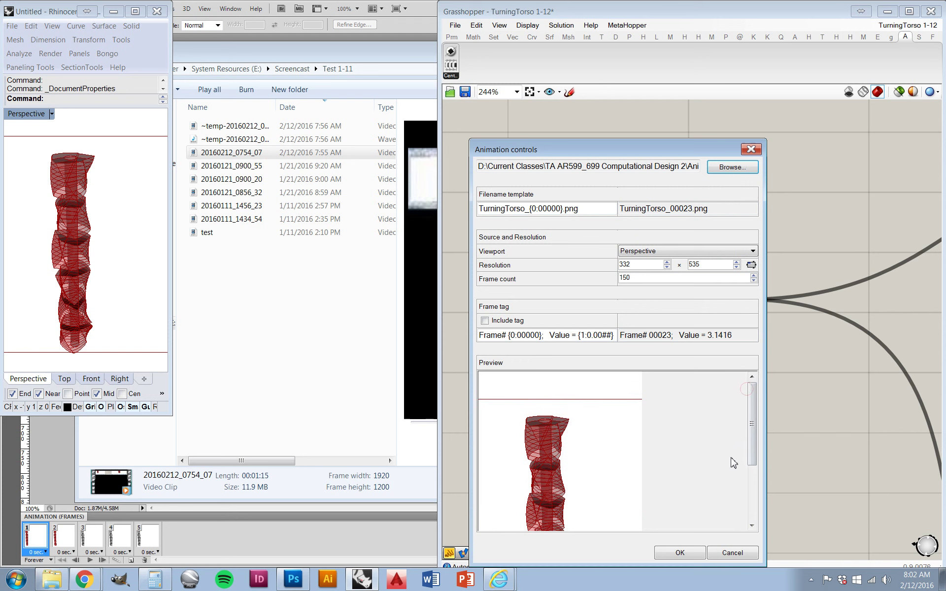
{"action": "left_click", "coordinate": [734, 554]}
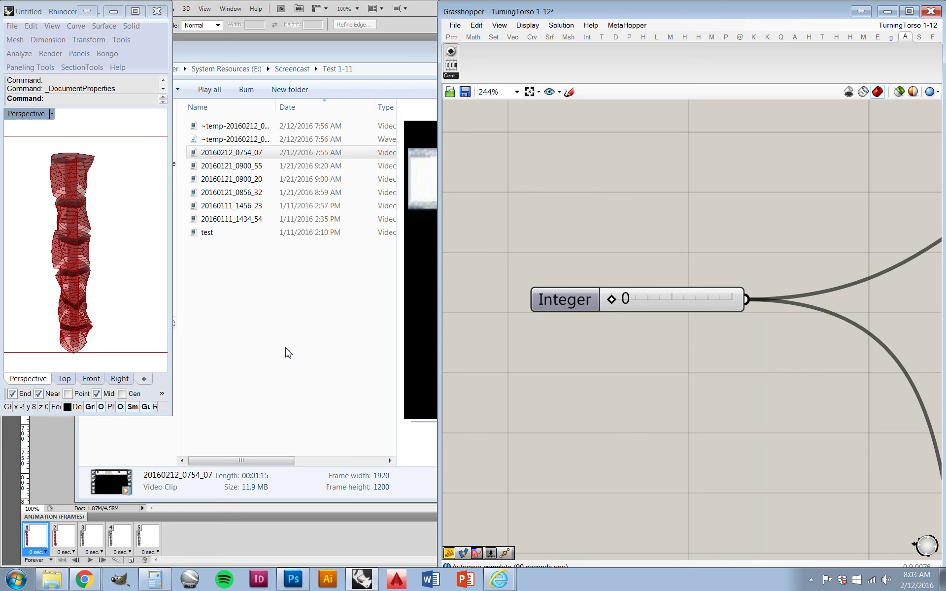
- Switch to Internet Explorer to view the exported tower animation, and return to Rhino
{"action": "key", "text": "alt+Tab"}
{"action": "key", "text": "alt+Tab"}
{"action": "key", "text": "alt+Tab"}
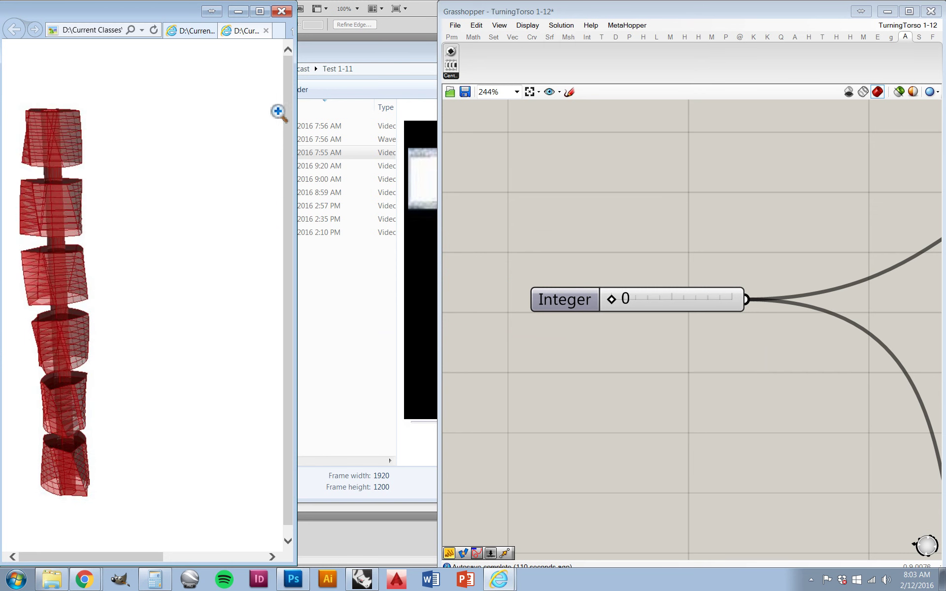
{"action": "key", "text": "alt+Tab"}
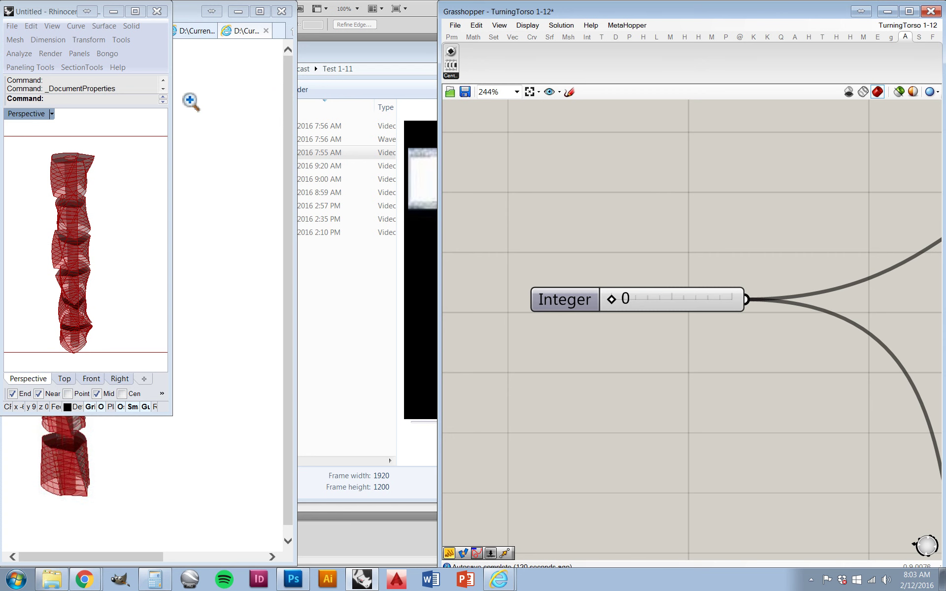
- Enlarge the Rhino window to fill the space beside Grasshopper, fit the whole tower in Perspective, and return to the Grasshopper canvas
{"action": "left_click_drag", "start_coordinate": [171, 163], "coordinate": [433, 181]}
{"action": "left_click_drag", "start_coordinate": [304, 417], "coordinate": [304, 562]}
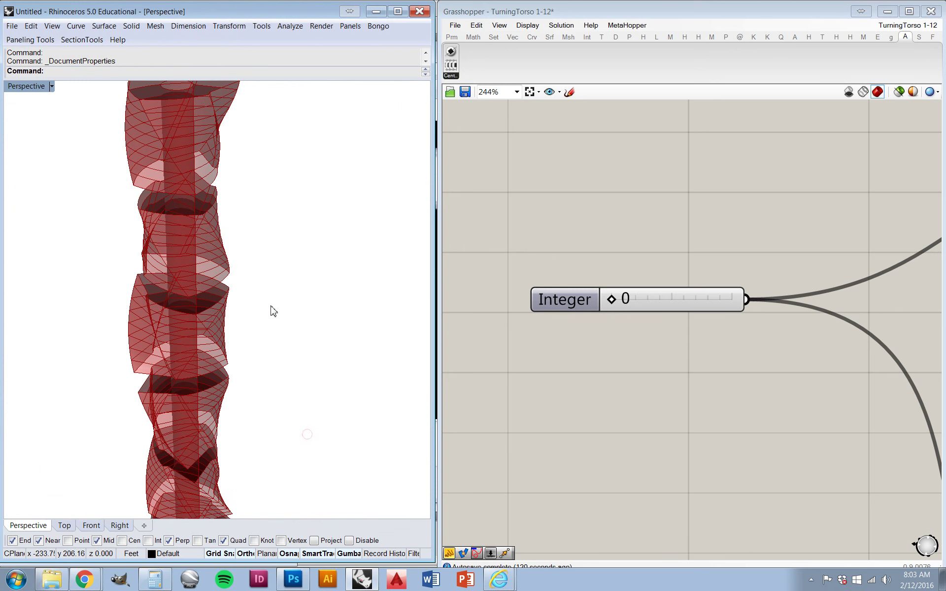
{"action": "scroll", "coordinate": [265, 315], "scroll_direction": "down", "scroll_amount": 5}
{"action": "scroll", "coordinate": [295, 365], "scroll_direction": "up", "scroll_amount": 2}
{"action": "left_click", "coordinate": [662, 434]}
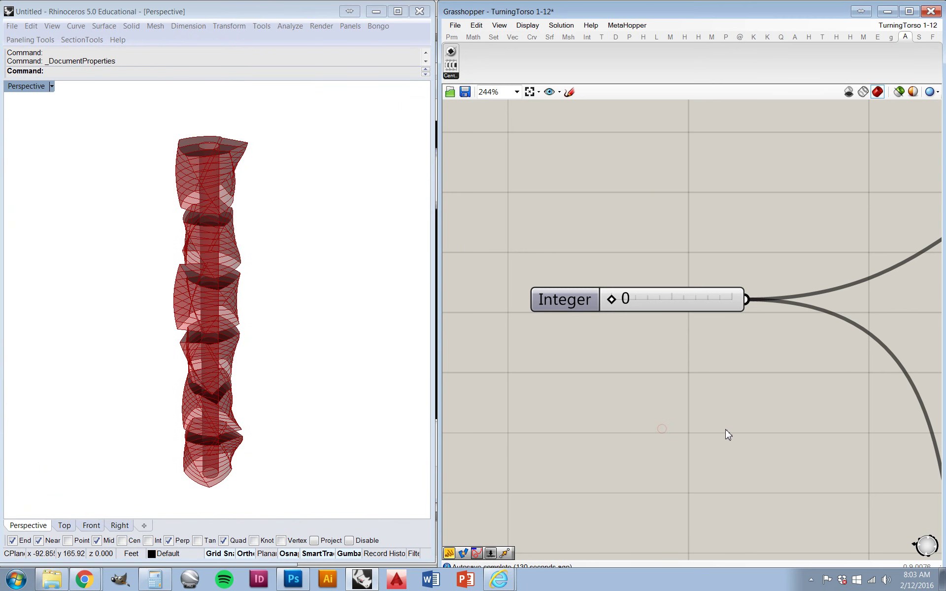
- Disable all components of the "Turning Torso - Animated 21-35 ms" definition, including its core group
{"action": "scroll", "coordinate": [627, 397], "scroll_direction": "down", "scroll_amount": 6}
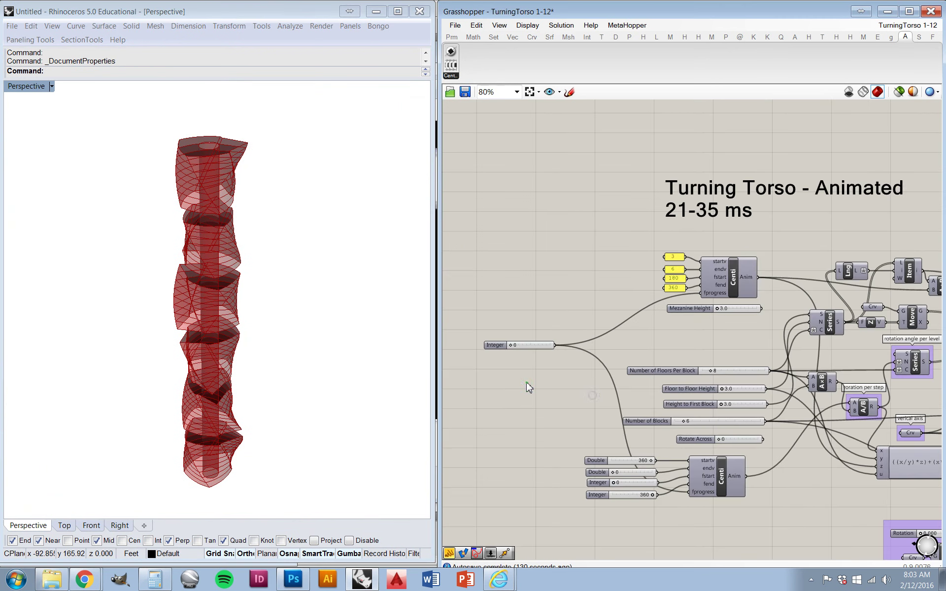
{"action": "scroll", "coordinate": [788, 407], "scroll_direction": "up", "scroll_amount": 1}
{"action": "scroll", "coordinate": [749, 297], "scroll_direction": "down", "scroll_amount": 3}
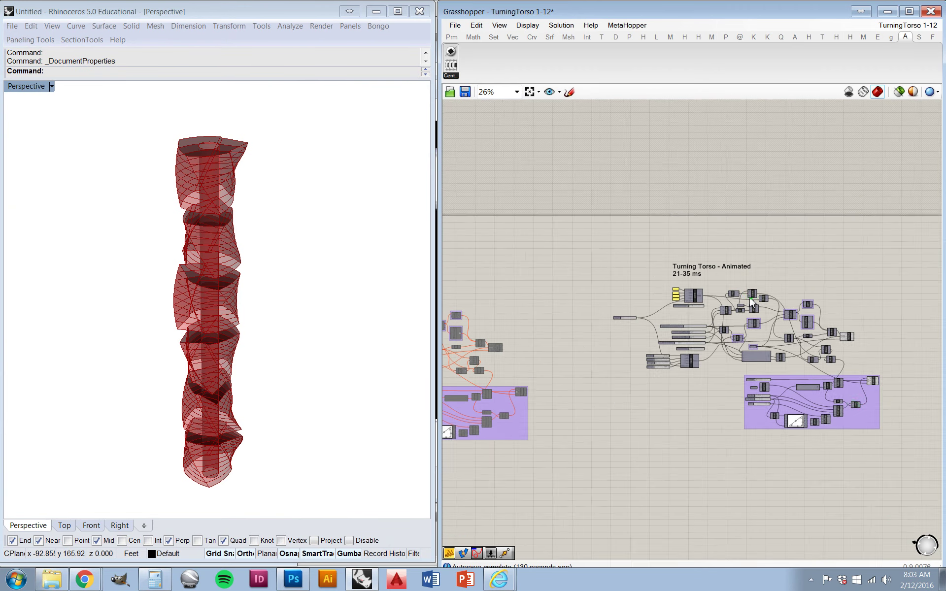
{"action": "left_click_drag", "start_coordinate": [896, 442], "coordinate": [604, 280]}
{"action": "key", "text": "space"}
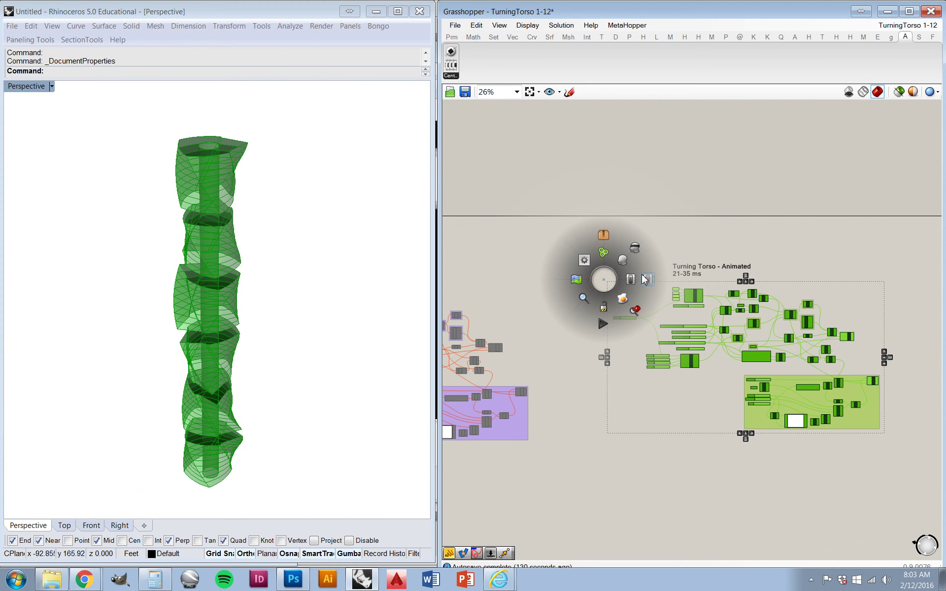
{"action": "left_click", "coordinate": [648, 279]}
{"action": "left_click", "coordinate": [815, 261]}
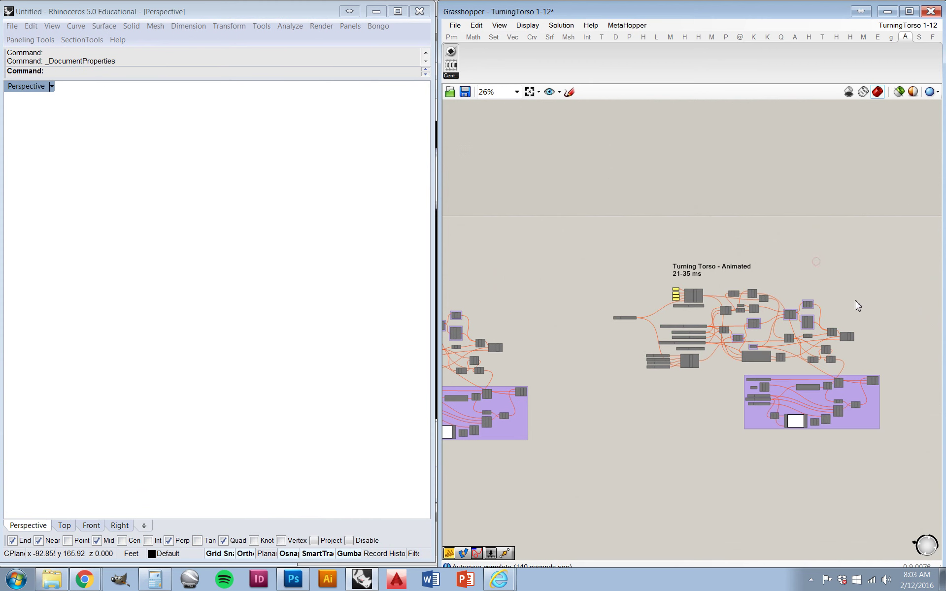
- Enable all components of the "Turning Torso - Animated 62-90 ms" definition, including its core group
{"action": "right_click_drag", "start_coordinate": [862, 300], "coordinate": [769, 263]}
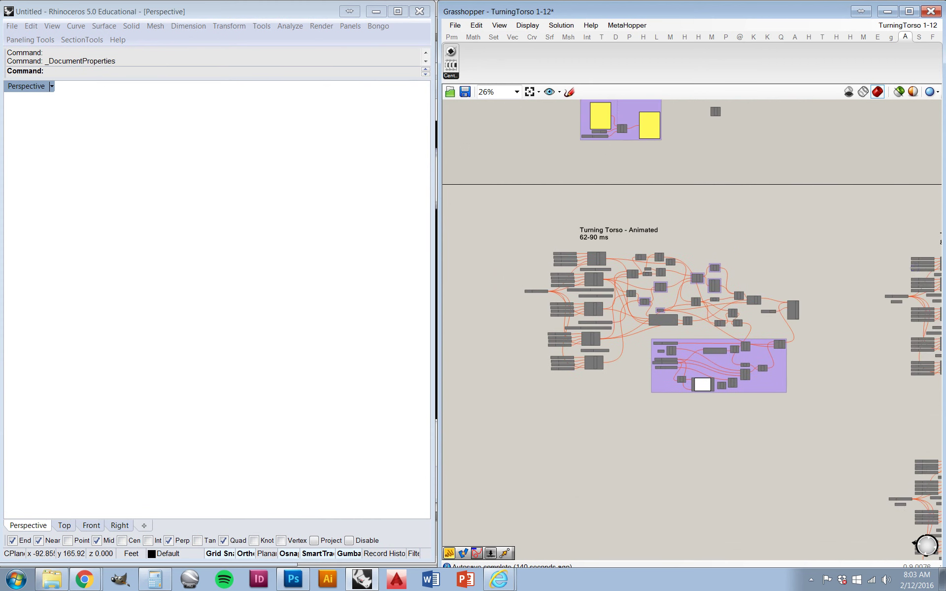
{"action": "left_click", "coordinate": [736, 257]}
{"action": "left_click_drag", "start_coordinate": [795, 418], "coordinate": [513, 222]}
{"action": "middle_click", "coordinate": [513, 221]}
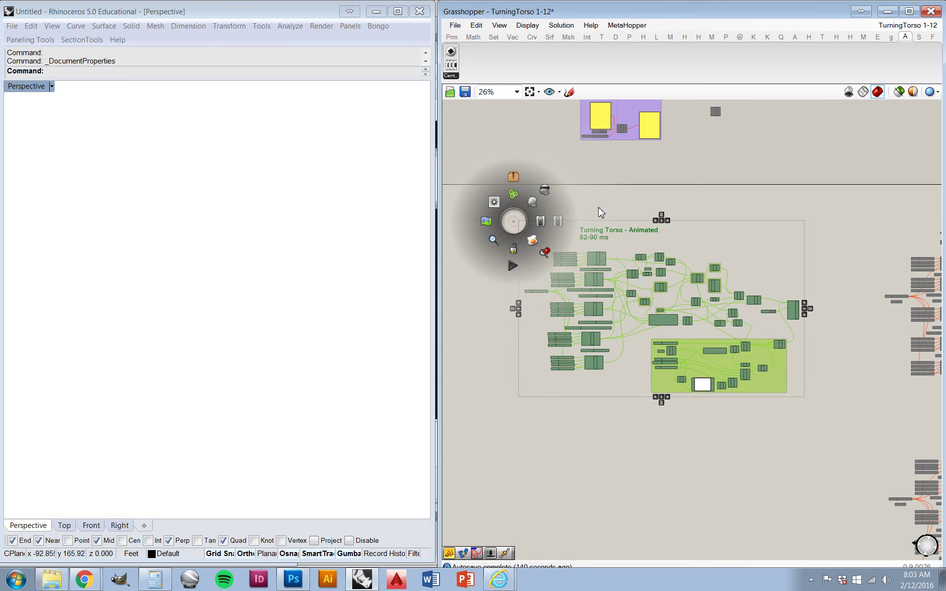
{"action": "left_click", "coordinate": [541, 221]}
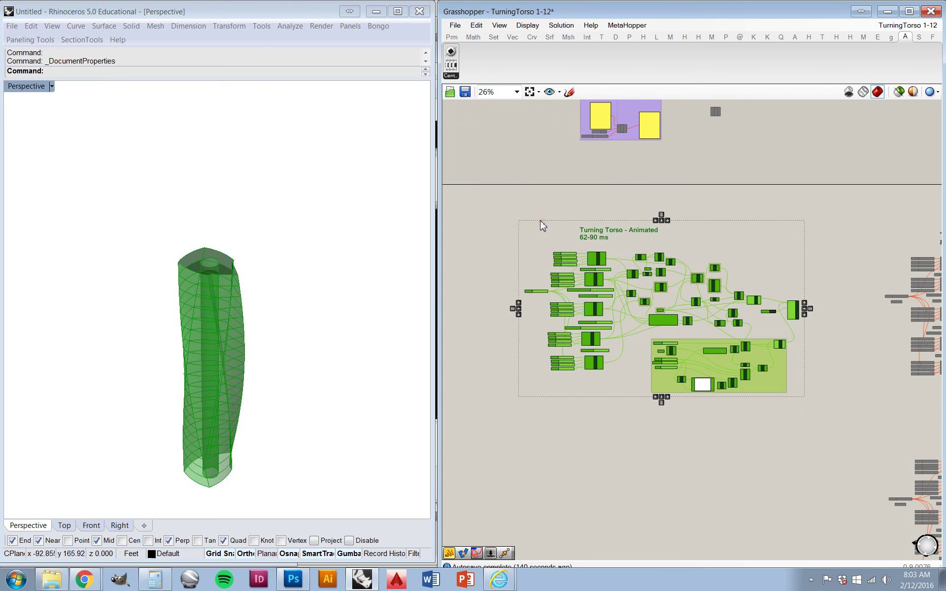
{"action": "left_click", "coordinate": [502, 294]}
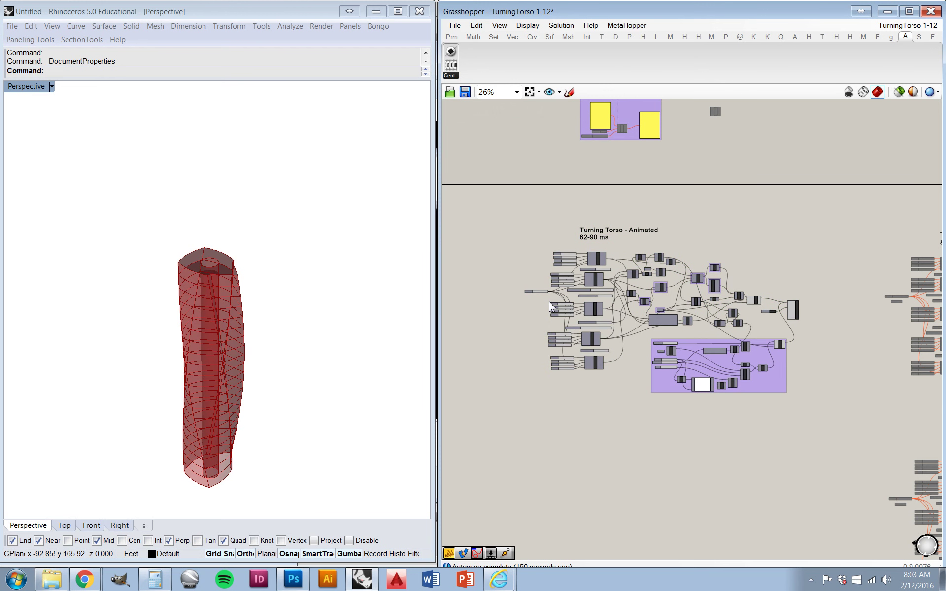
- Examine the five Centipede components, their start and end value and frame sliders, and the parameters they drive
{"action": "scroll", "coordinate": [552, 298], "scroll_direction": "up", "scroll_amount": 3}
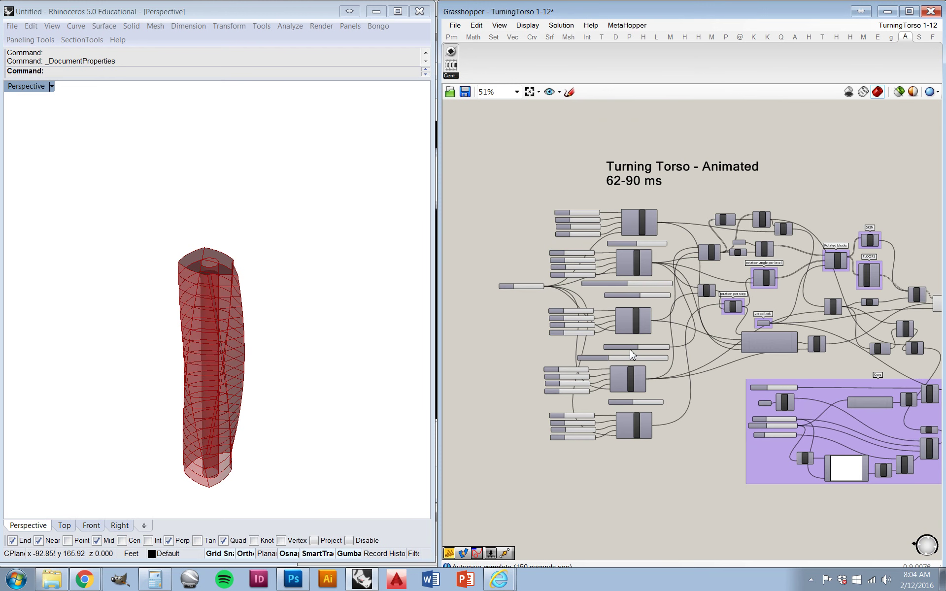
{"action": "scroll", "coordinate": [632, 353], "scroll_direction": "up", "scroll_amount": 1}
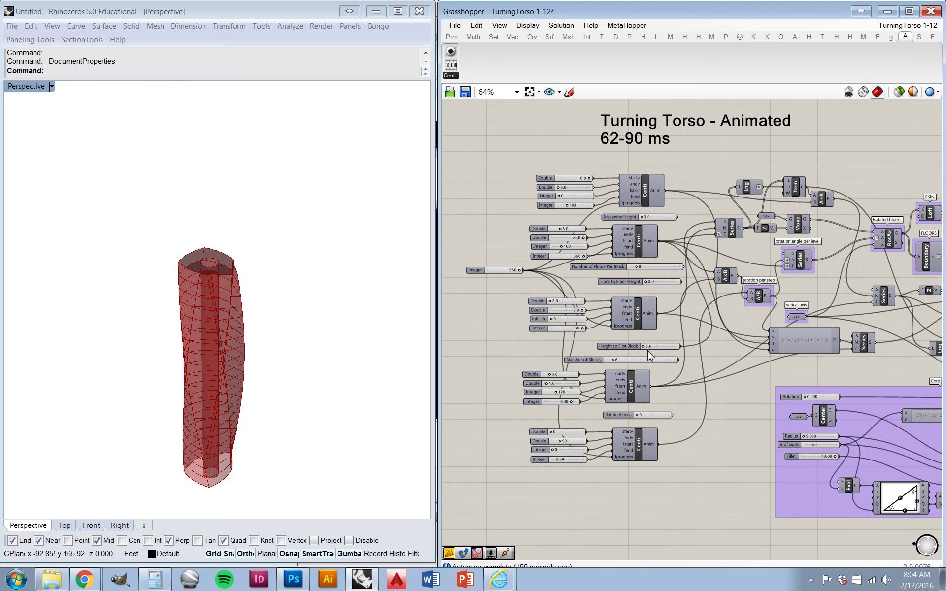
{"action": "scroll", "coordinate": [649, 356], "scroll_direction": "up", "scroll_amount": 2}
{"action": "scroll", "coordinate": [653, 357], "scroll_direction": "down", "scroll_amount": 2}
{"action": "scroll", "coordinate": [616, 360], "scroll_direction": "up", "scroll_amount": 2}
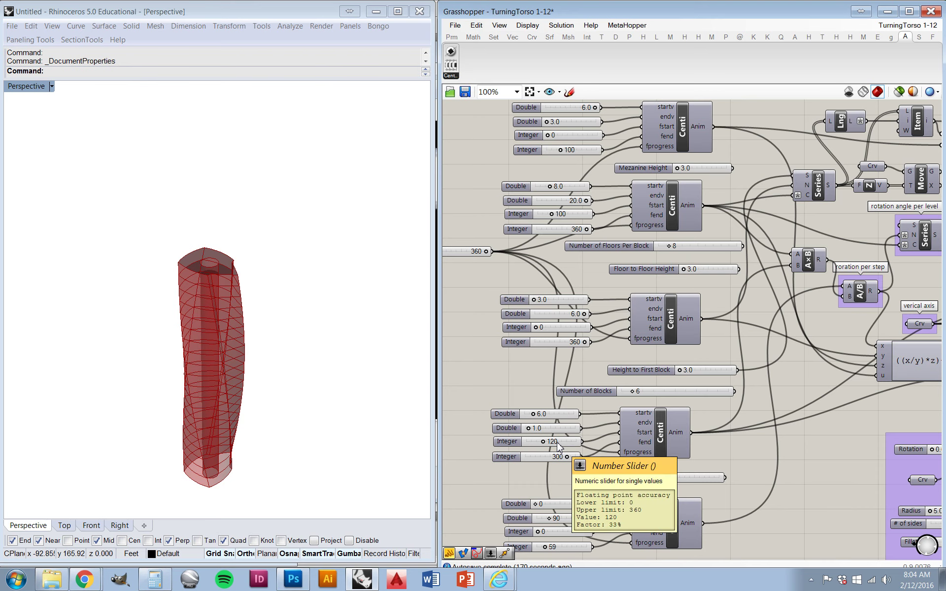
{"action": "scroll", "coordinate": [557, 475], "scroll_direction": "up", "scroll_amount": 2}
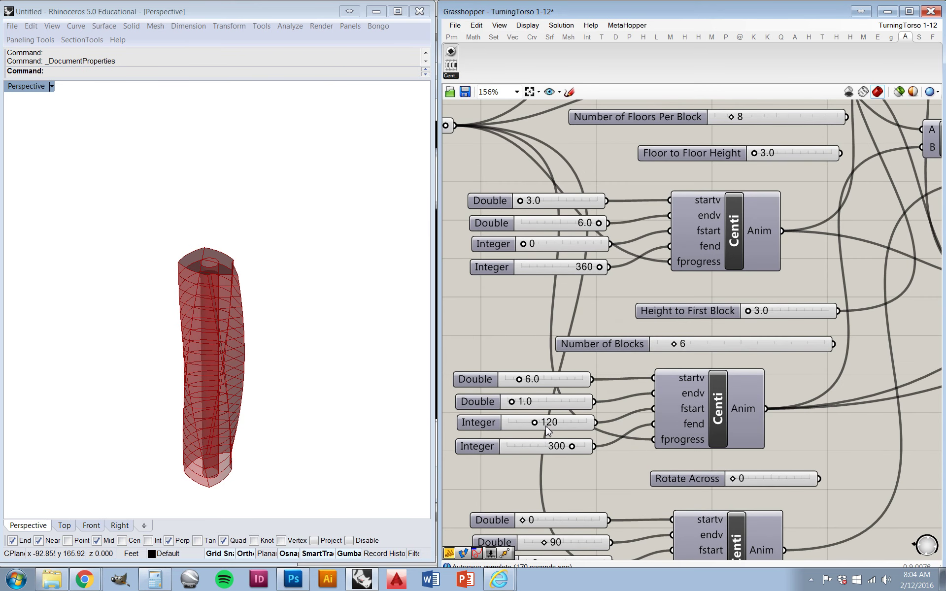
{"action": "scroll", "coordinate": [566, 453], "scroll_direction": "down", "scroll_amount": 2}
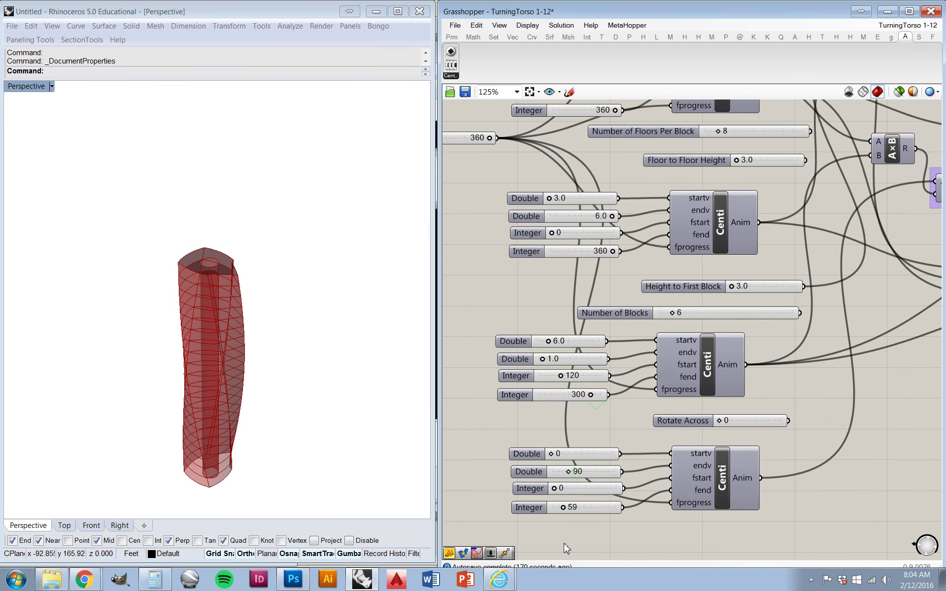
{"action": "scroll", "coordinate": [574, 512], "scroll_direction": "down", "scroll_amount": 3}
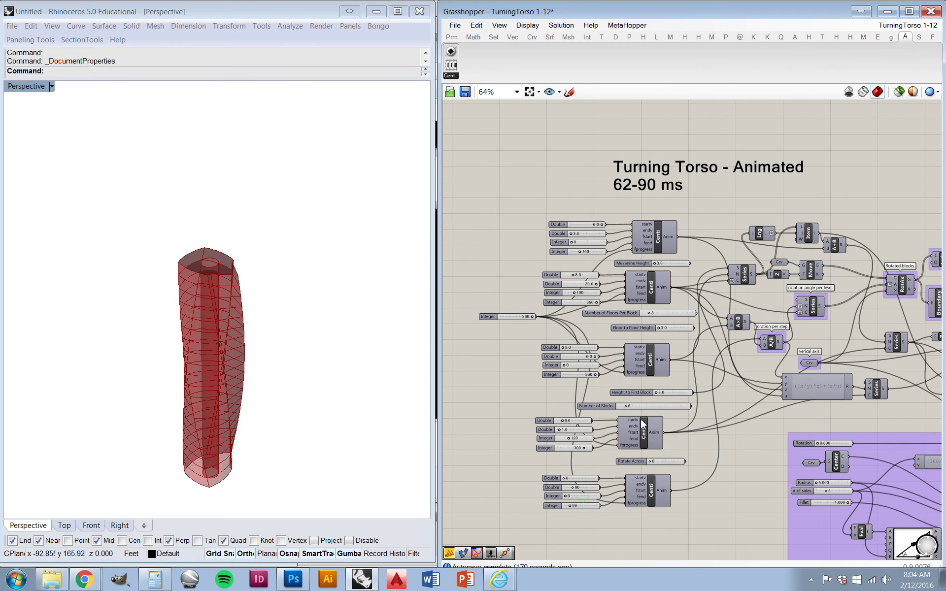
{"action": "scroll", "coordinate": [691, 405], "scroll_direction": "up", "scroll_amount": 2}
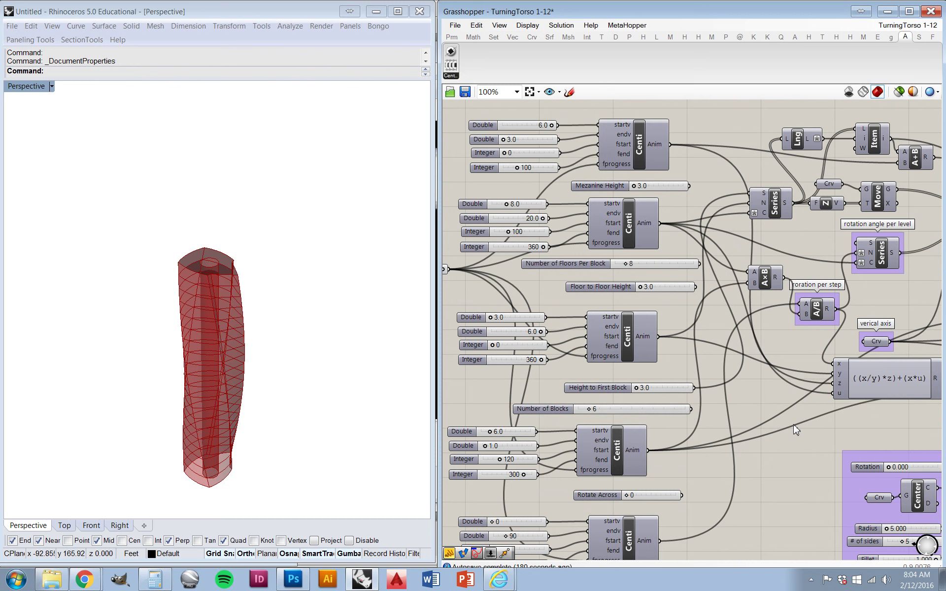
- Follow the definition to the Anicapture component and examine its geometry and colour inputs
{"action": "right_click_drag", "start_coordinate": [794, 429], "coordinate": [492, 380]}
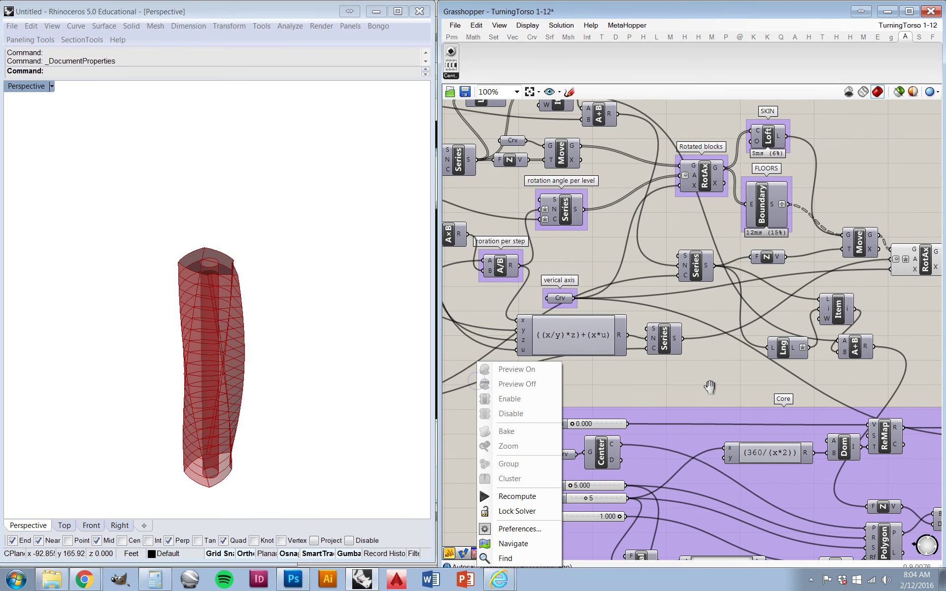
{"action": "right_click_drag", "start_coordinate": [708, 386], "coordinate": [566, 344]}
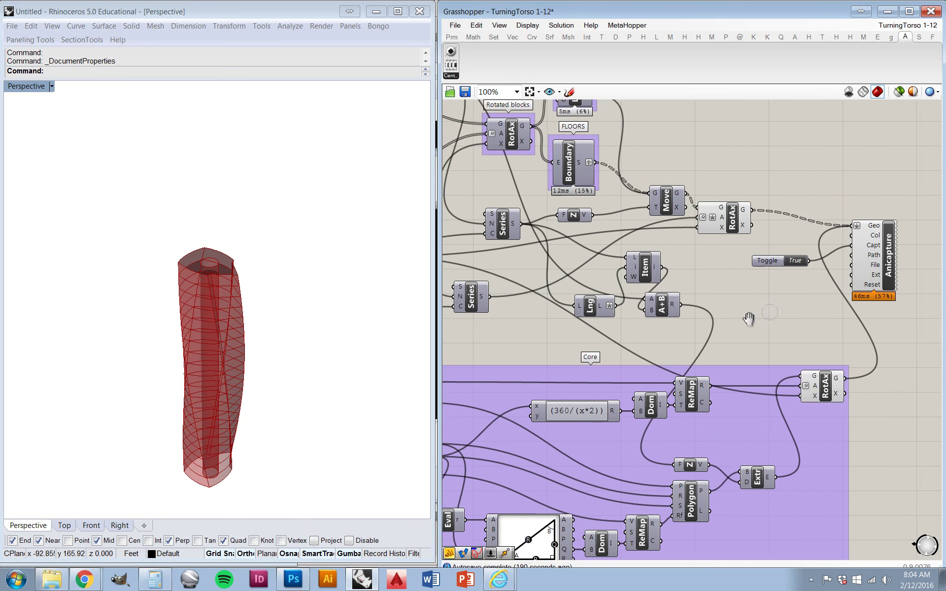
{"action": "right_click_drag", "start_coordinate": [747, 318], "coordinate": [653, 365]}
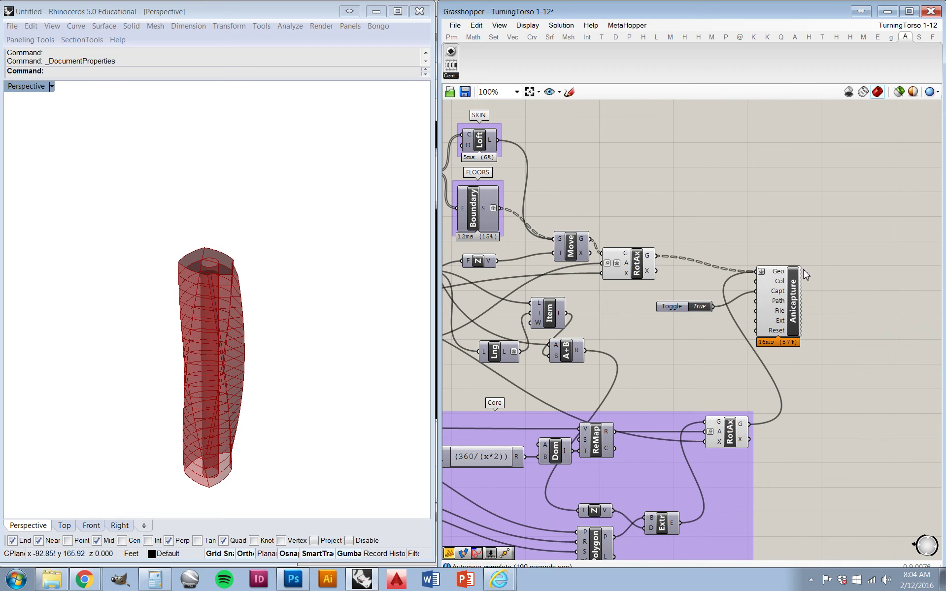
{"action": "scroll", "coordinate": [784, 281], "scroll_direction": "up", "scroll_amount": 4}
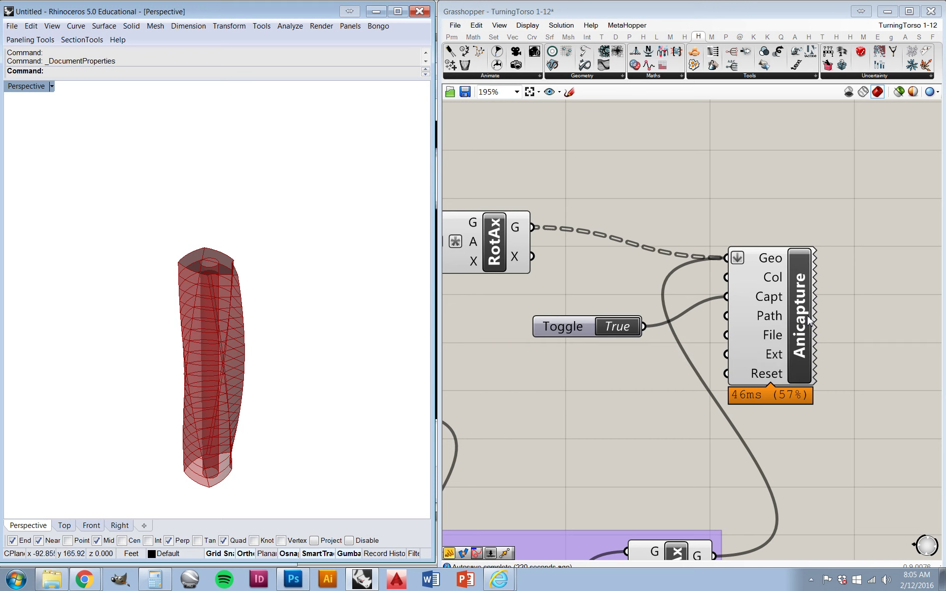
{"action": "left_click", "coordinate": [895, 308]}
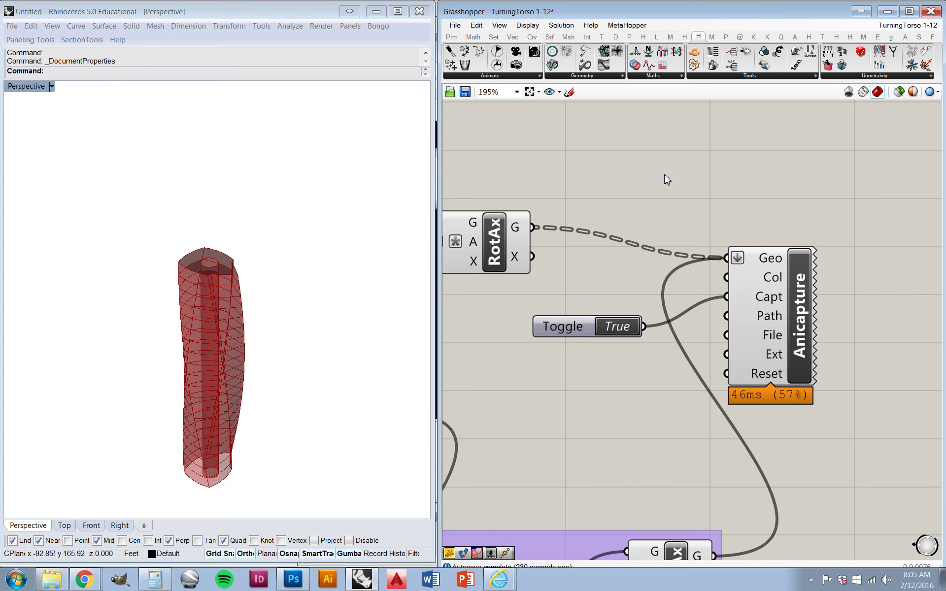
{"action": "scroll", "coordinate": [768, 264], "scroll_direction": "up", "scroll_amount": 3}
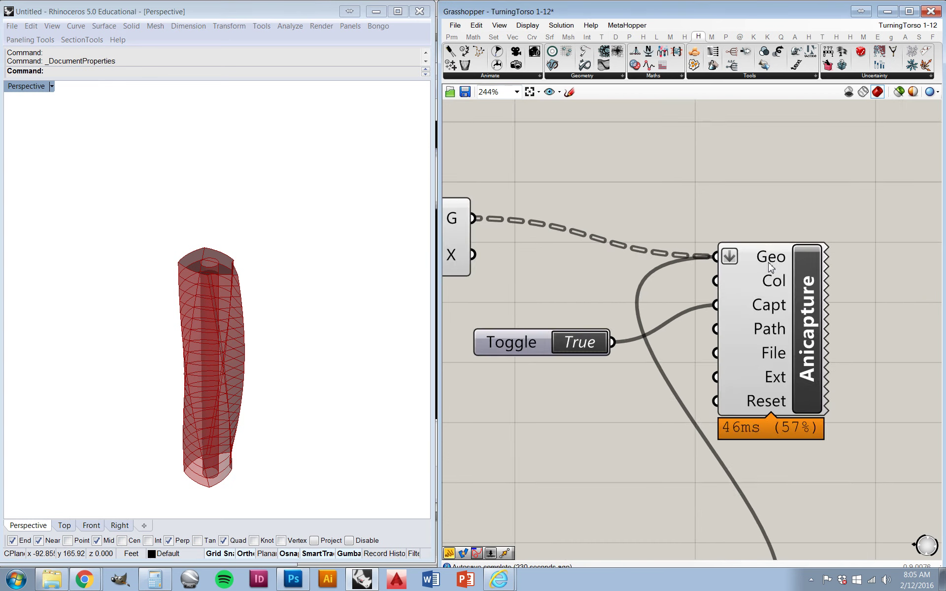
{"action": "mouse_move", "coordinate": [771, 262]}
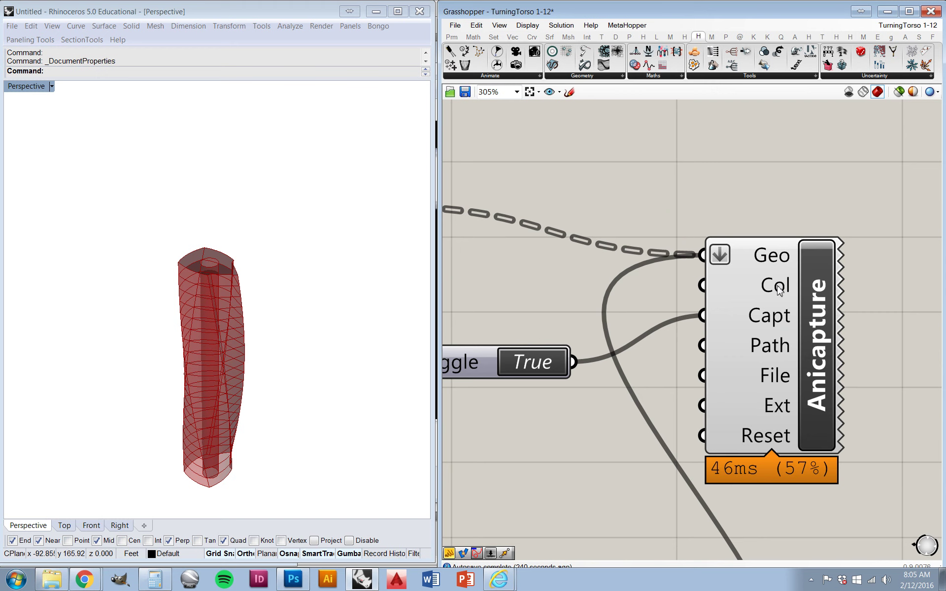
{"action": "mouse_move", "coordinate": [779, 291]}
- Set the capture toggle to False and move it level with Anicapture's Capt input
{"action": "scroll", "coordinate": [778, 291], "scroll_direction": "down", "scroll_amount": 5}
{"action": "scroll", "coordinate": [778, 315], "scroll_direction": "up", "scroll_amount": 4}
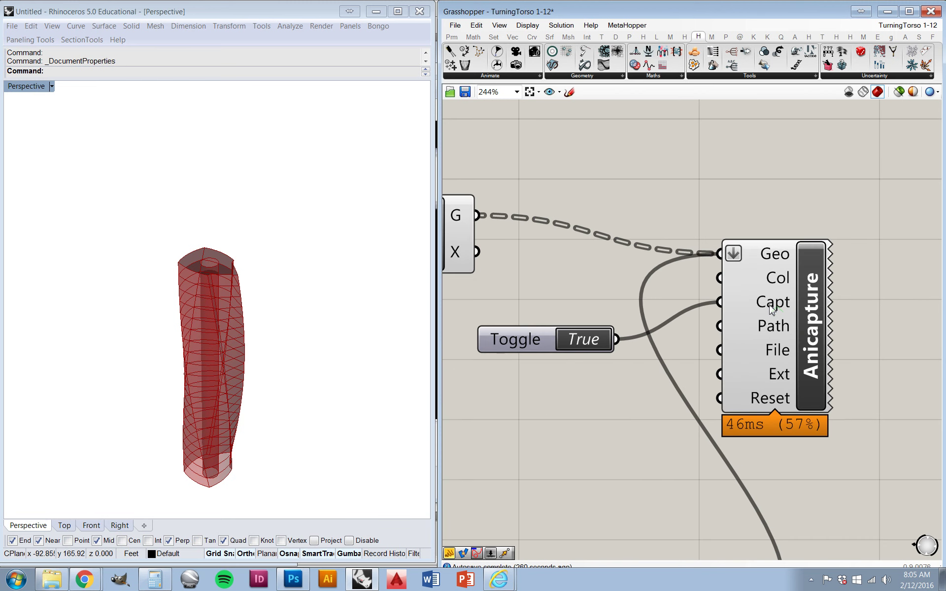
{"action": "left_click", "coordinate": [591, 349]}
{"action": "left_click_drag", "start_coordinate": [533, 339], "coordinate": [544, 303]}
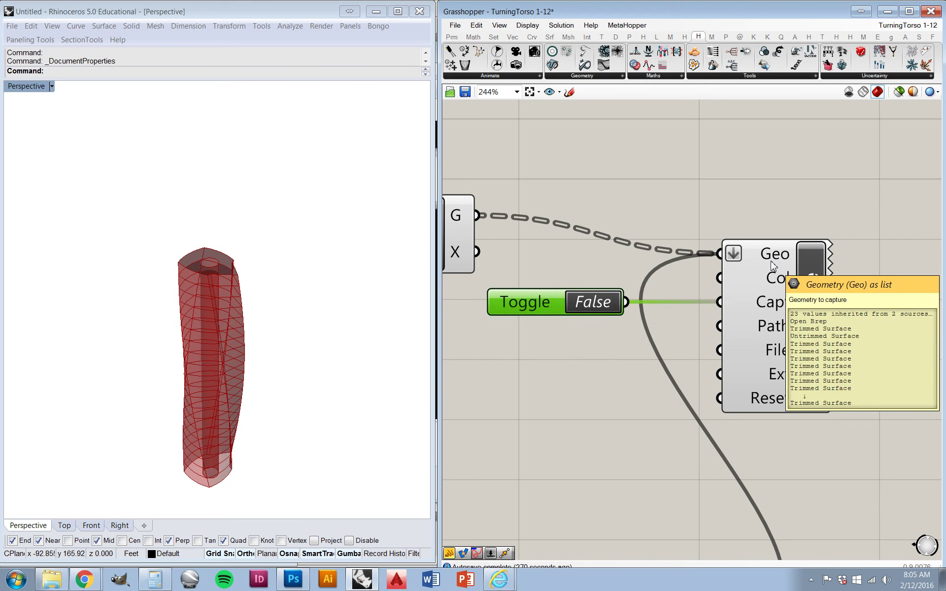
- Check the folder text stored in Anicapture's Path input and leave it without committing a change
{"action": "right_click", "coordinate": [771, 329]}
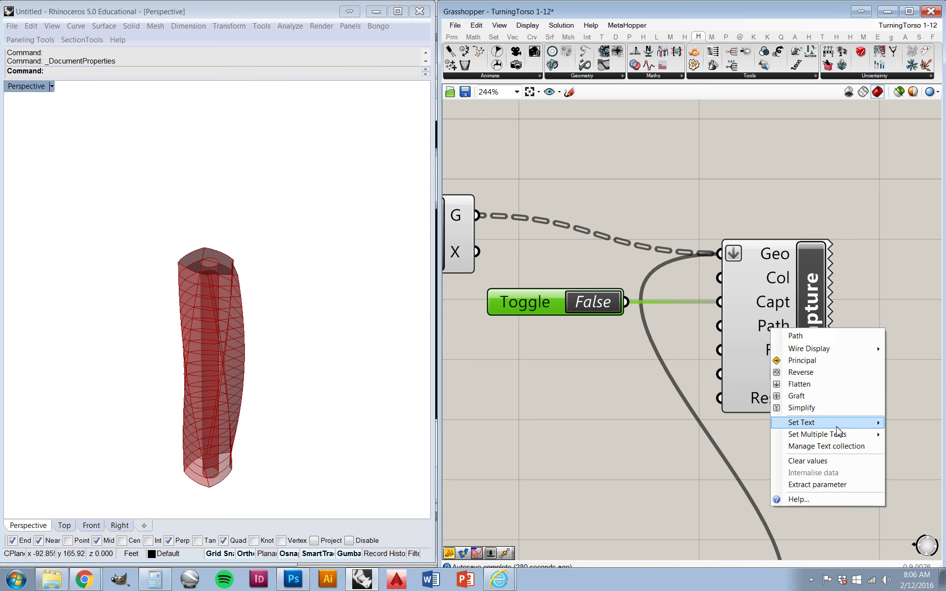
{"action": "left_click", "coordinate": [537, 396]}
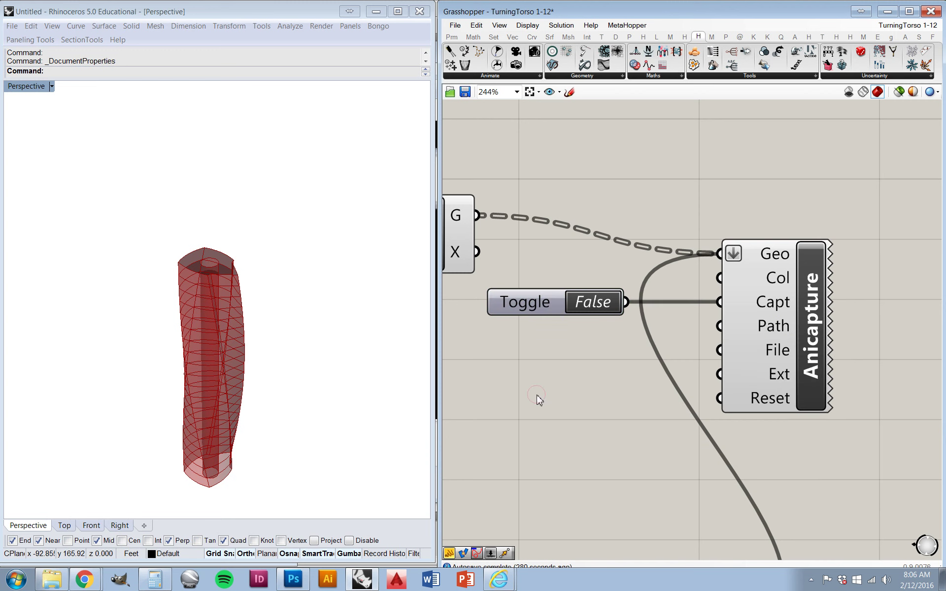
{"action": "right_click_drag", "start_coordinate": [876, 348], "coordinate": [670, 364]}
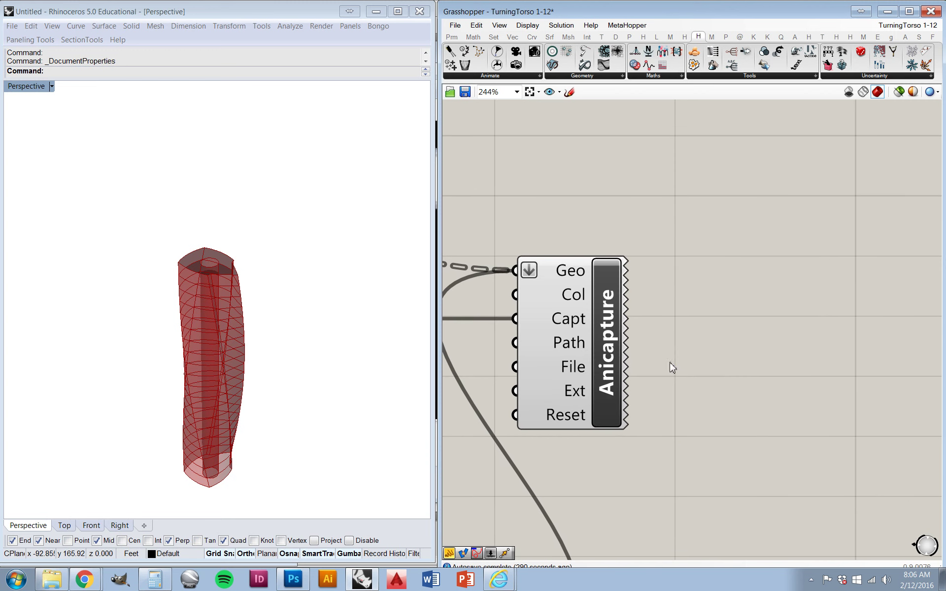
{"action": "right_click", "coordinate": [569, 343]}
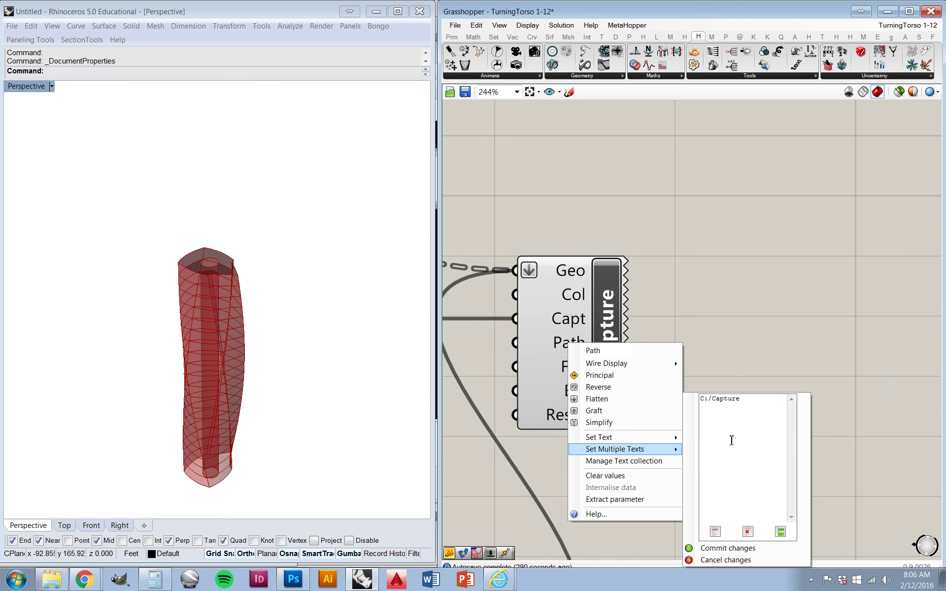
{"action": "mouse_move", "coordinate": [654, 437]}
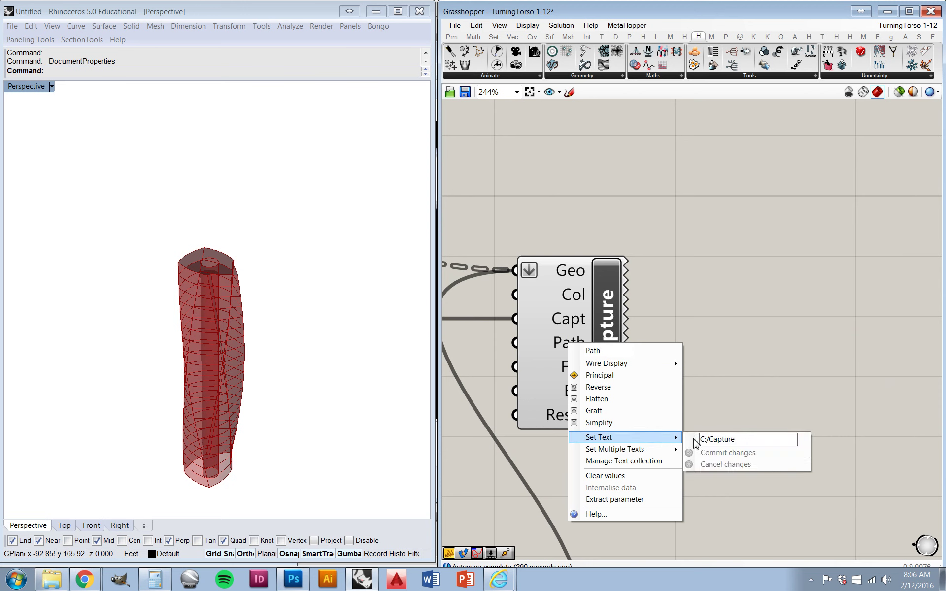
{"action": "left_click", "coordinate": [741, 439]}
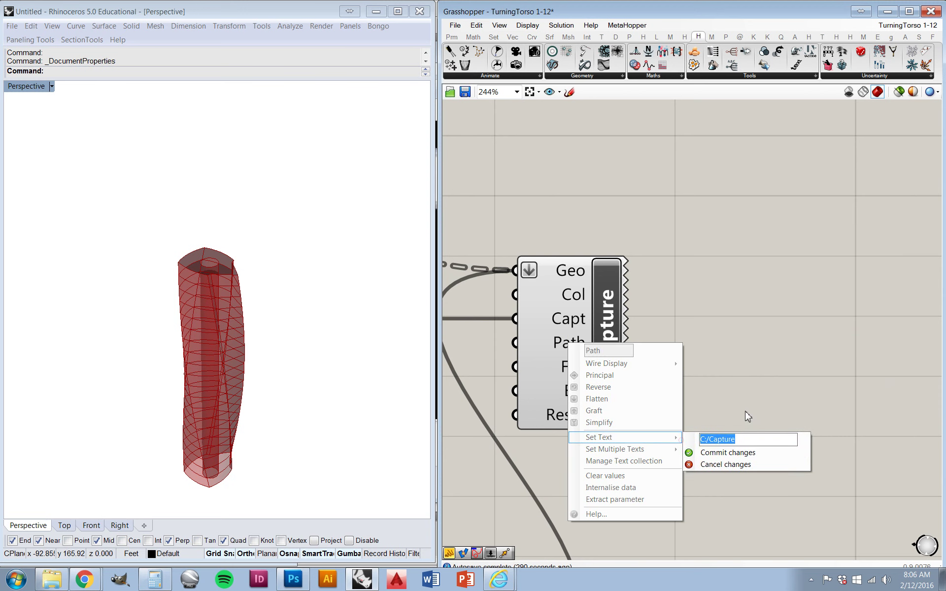
{"action": "left_click", "coordinate": [758, 388]}
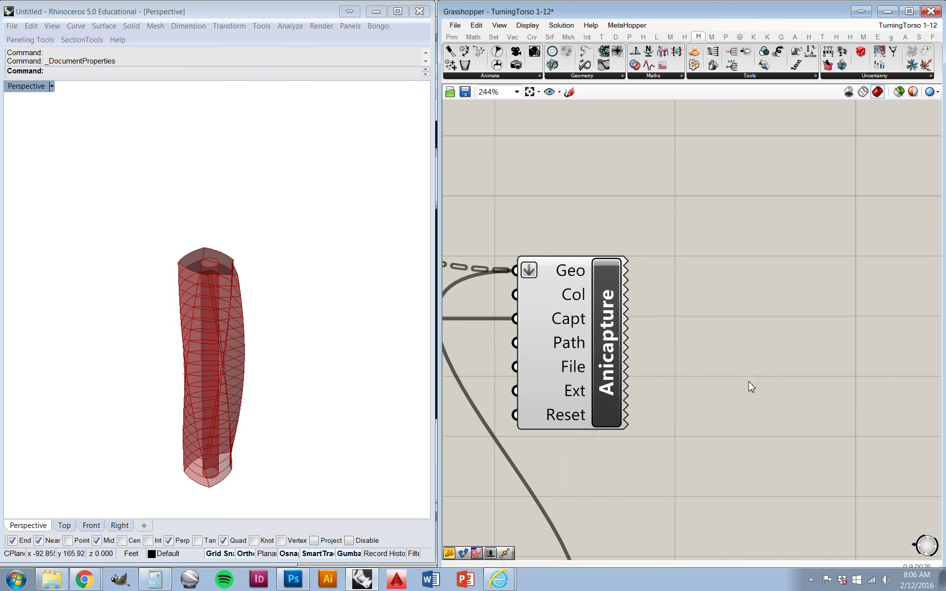
- Check the file name text stored in Anicapture's File input and leave it as is
{"action": "right_click", "coordinate": [575, 373]}
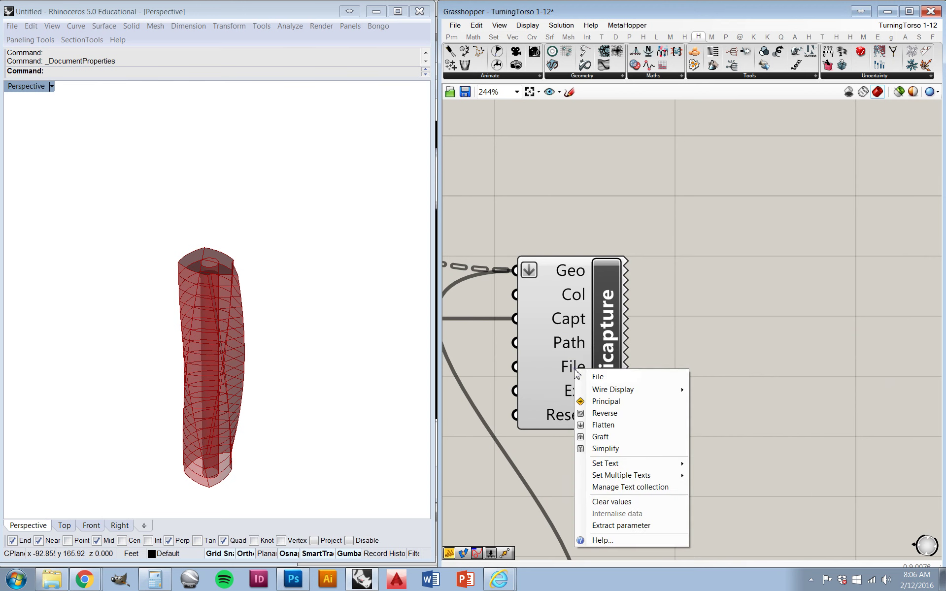
{"action": "mouse_move", "coordinate": [660, 465]}
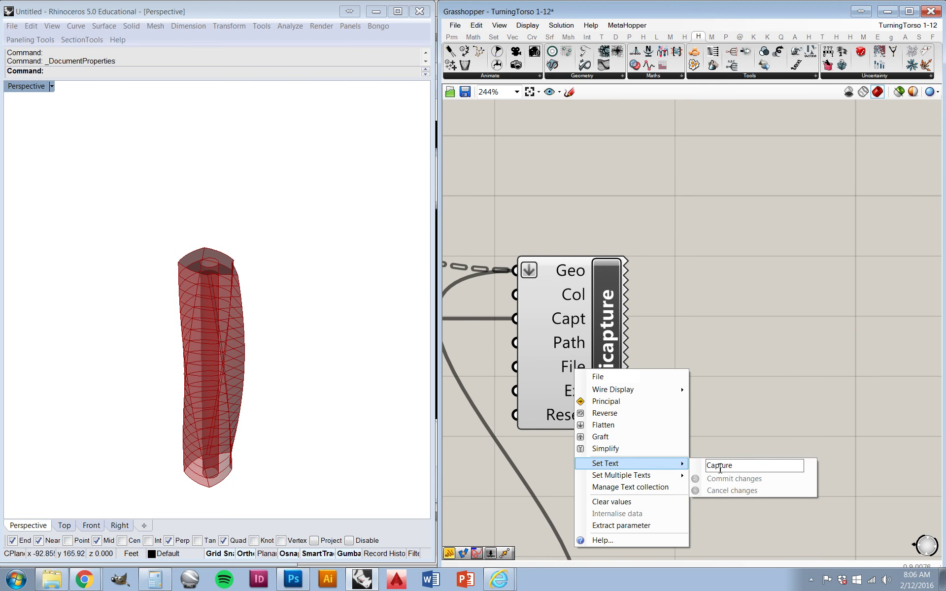
{"action": "left_click", "coordinate": [740, 380]}
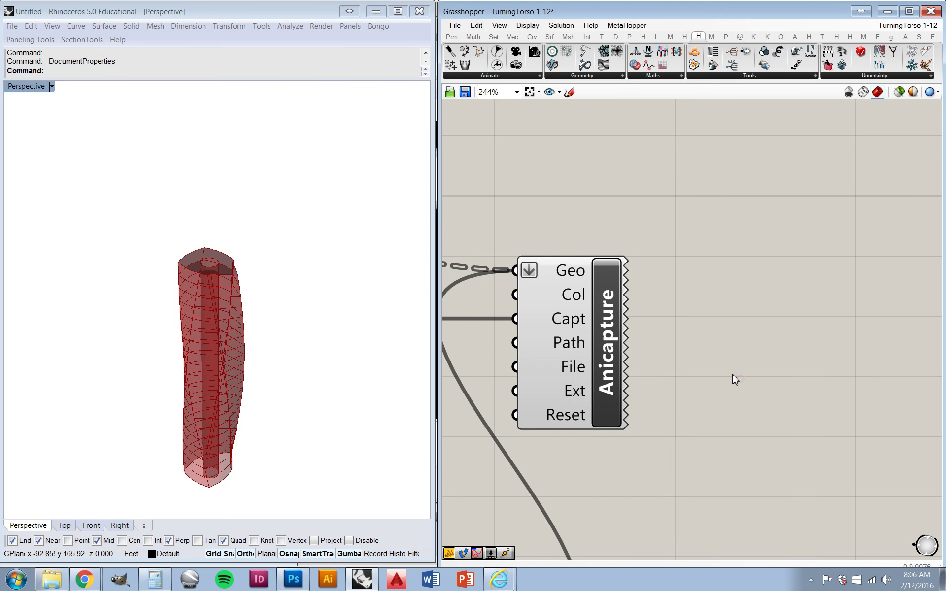
{"action": "mouse_move", "coordinate": [579, 374]}
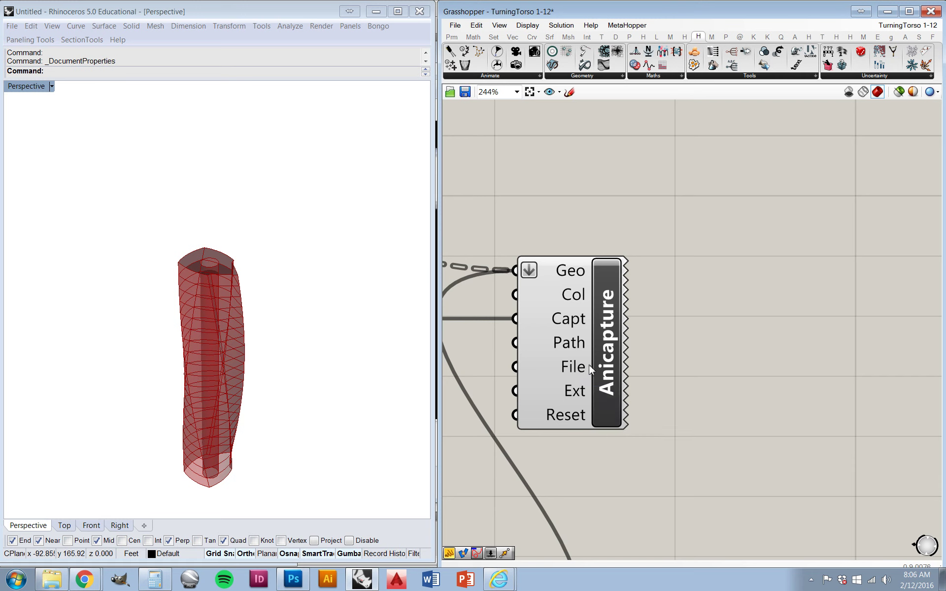
- Check the image format options of Anicapture's Ext input and what its Reset input does, keeping the current format
{"action": "right_click", "coordinate": [579, 394]}
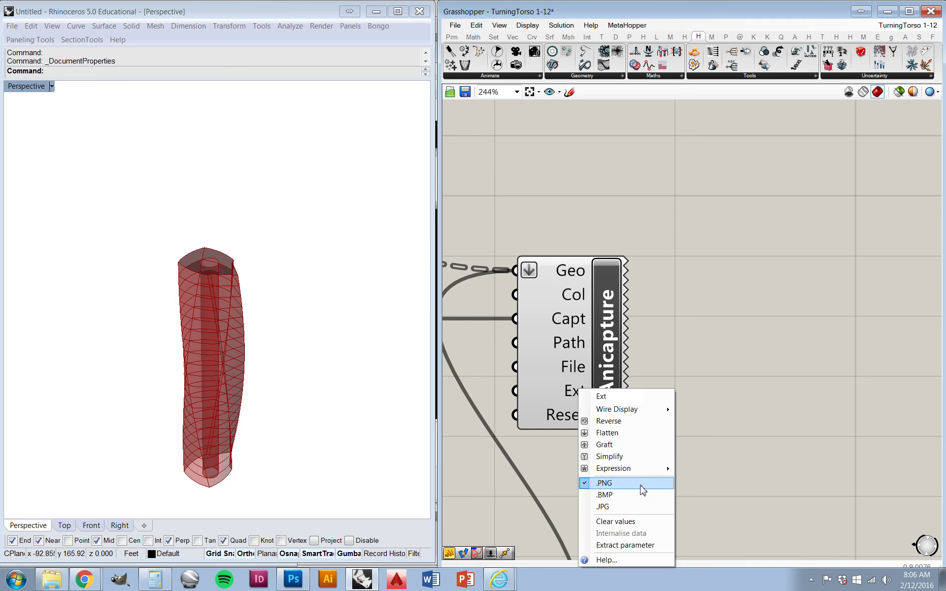
{"action": "left_click", "coordinate": [783, 428]}
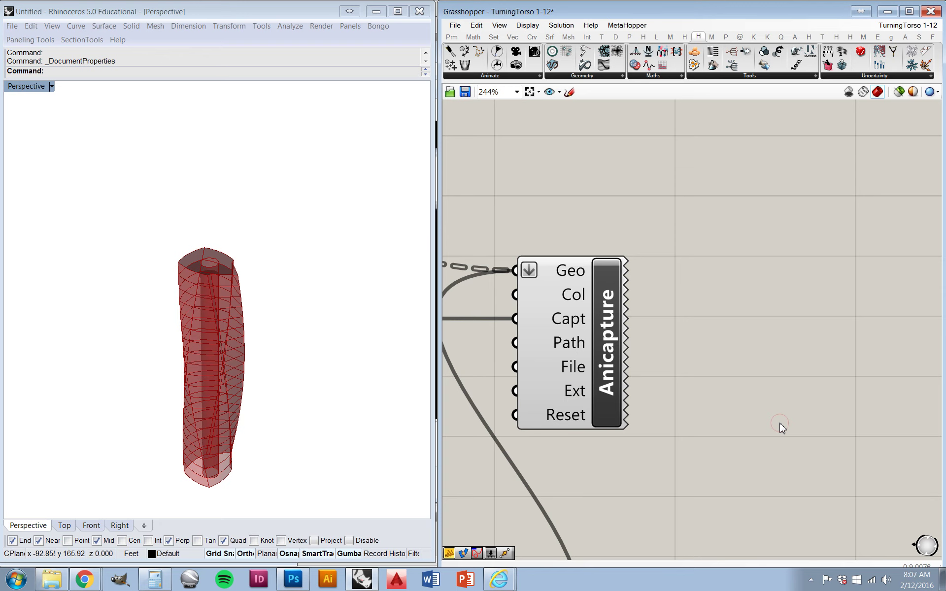
{"action": "scroll", "coordinate": [783, 419], "scroll_direction": "down", "scroll_amount": 3}
{"action": "scroll", "coordinate": [607, 447], "scroll_direction": "up", "scroll_amount": 2}
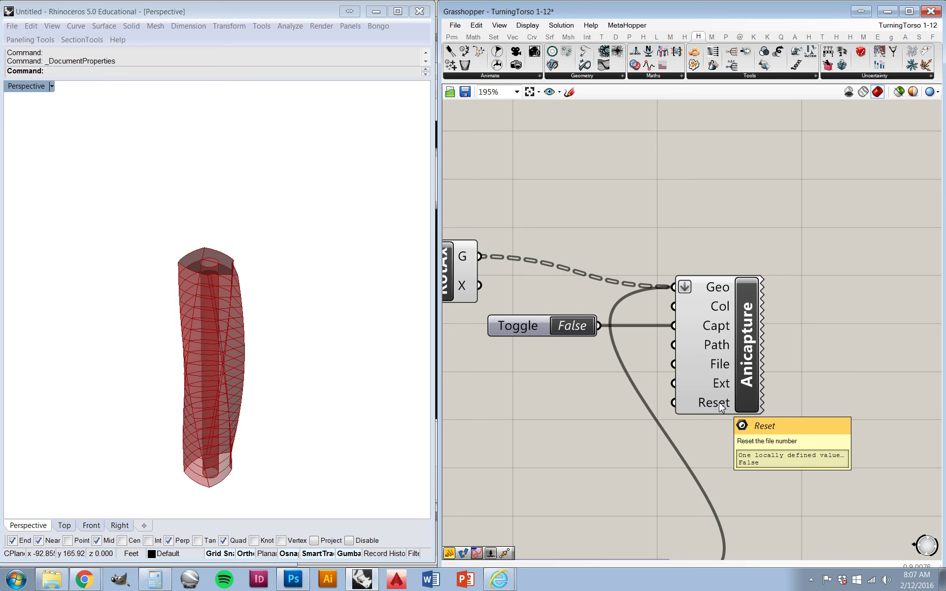
{"action": "scroll", "coordinate": [756, 423], "scroll_direction": "down", "scroll_amount": 2}
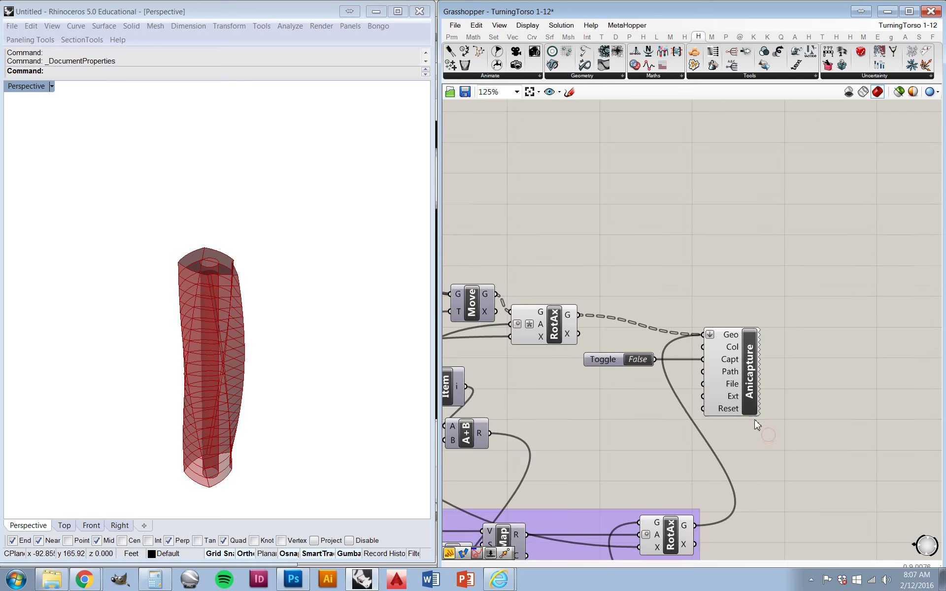
{"action": "scroll", "coordinate": [617, 350], "scroll_direction": "up", "scroll_amount": 2}
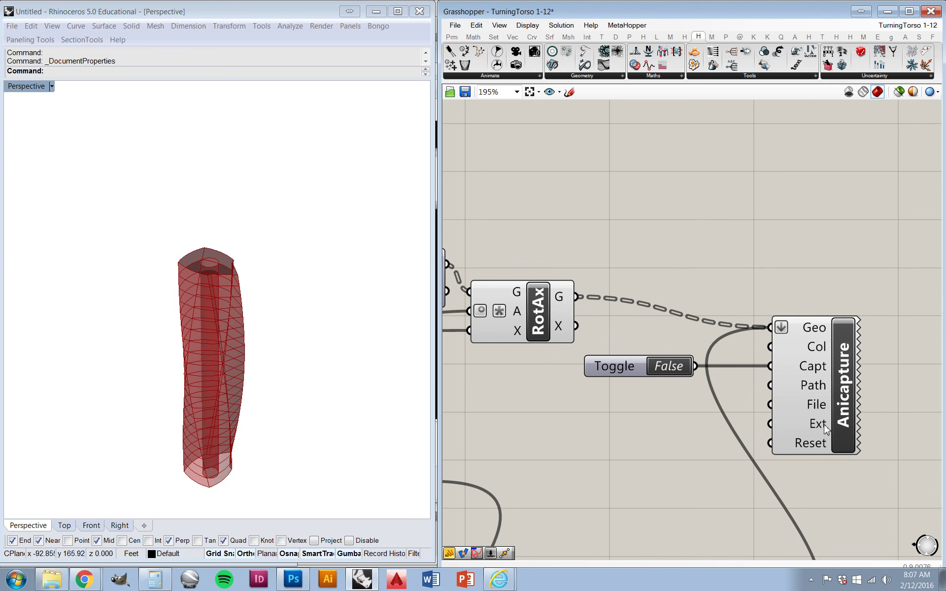
{"action": "scroll", "coordinate": [838, 356], "scroll_direction": "down", "scroll_amount": 1}
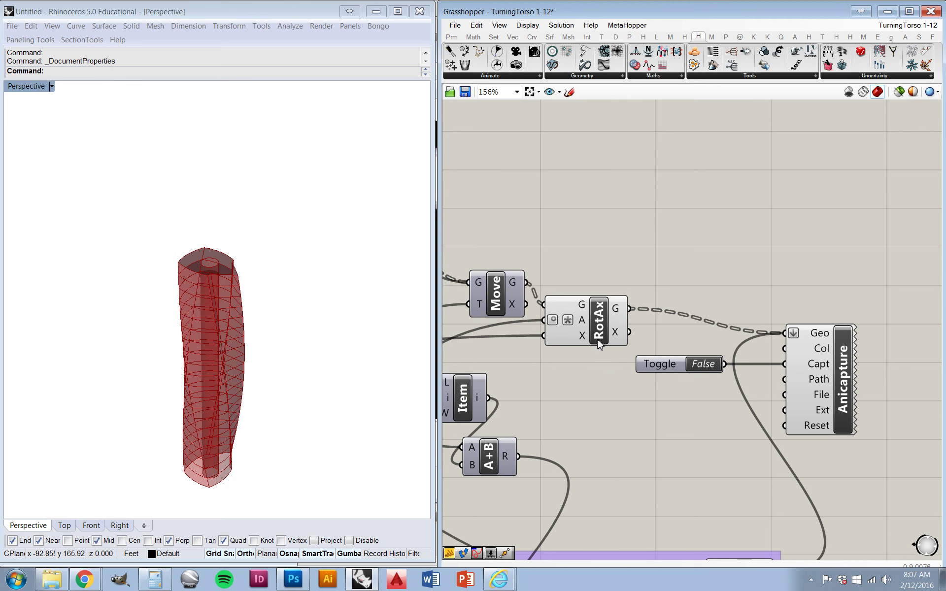
{"action": "scroll", "coordinate": [677, 318], "scroll_direction": "down", "scroll_amount": 1}
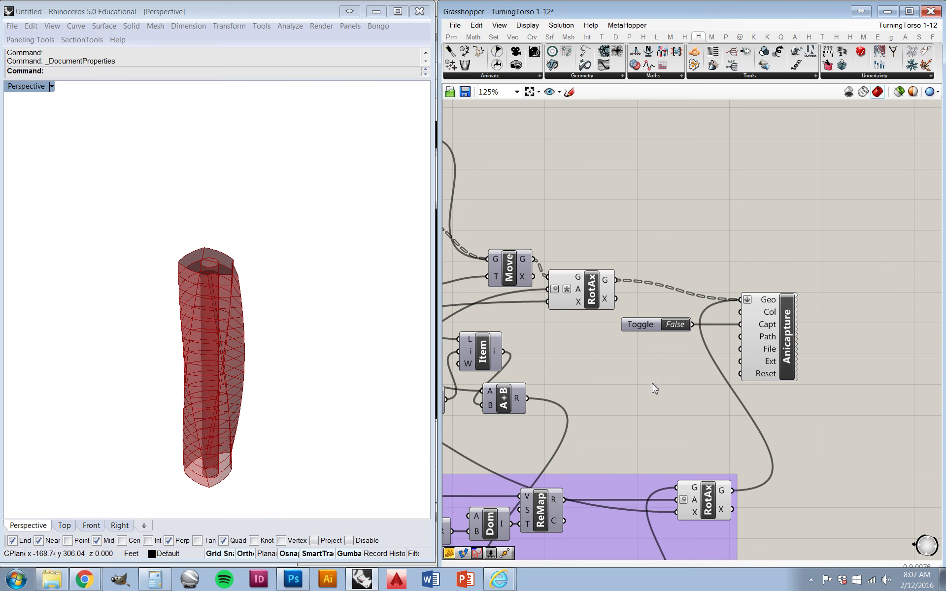
- Disable the preview of the Core group's RotAx component and of the RotAx component for the skin and floors
{"action": "scroll", "coordinate": [759, 418], "scroll_direction": "down", "scroll_amount": 4}
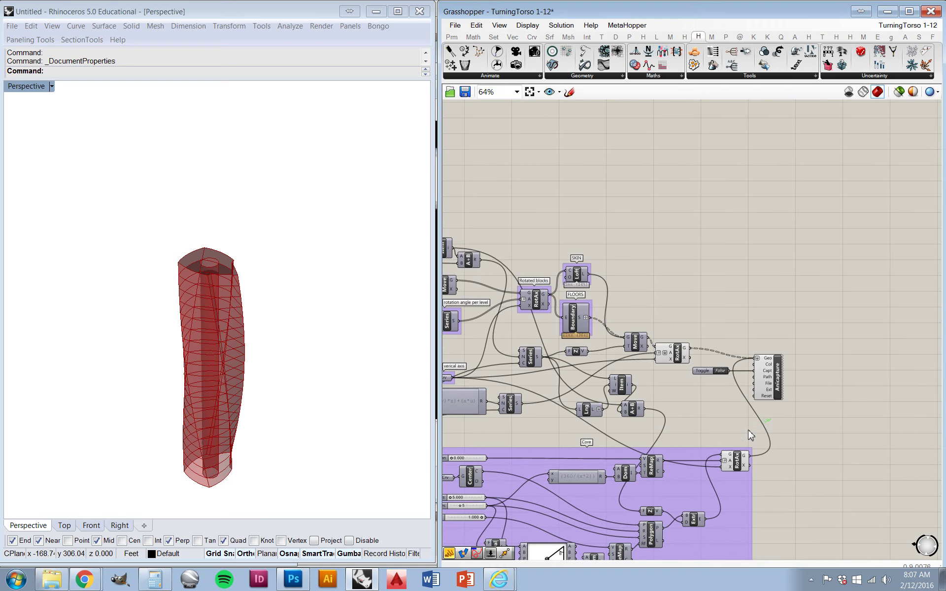
{"action": "left_click", "coordinate": [737, 463]}
{"action": "middle_click", "coordinate": [737, 463]}
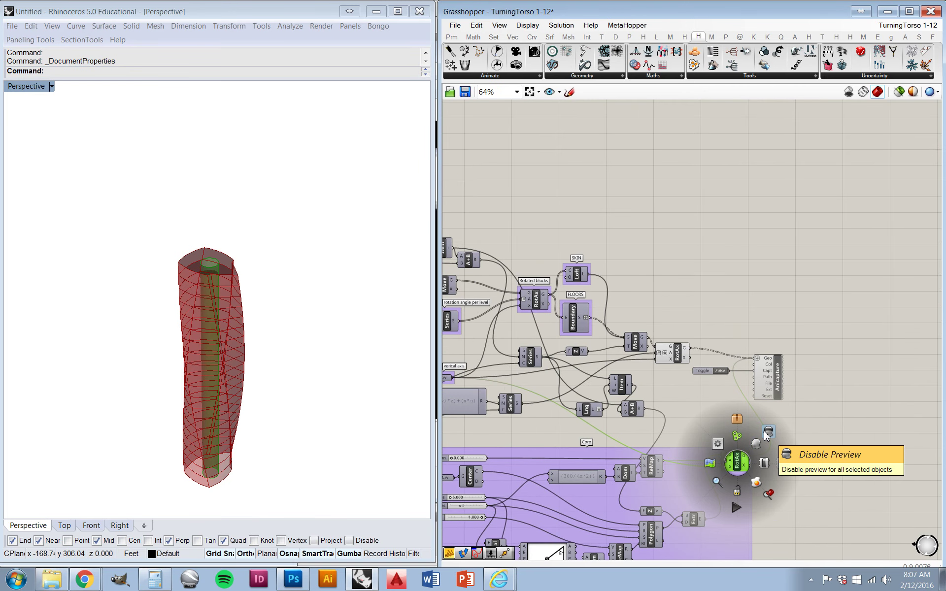
{"action": "left_click", "coordinate": [767, 433]}
{"action": "left_click", "coordinate": [676, 359]}
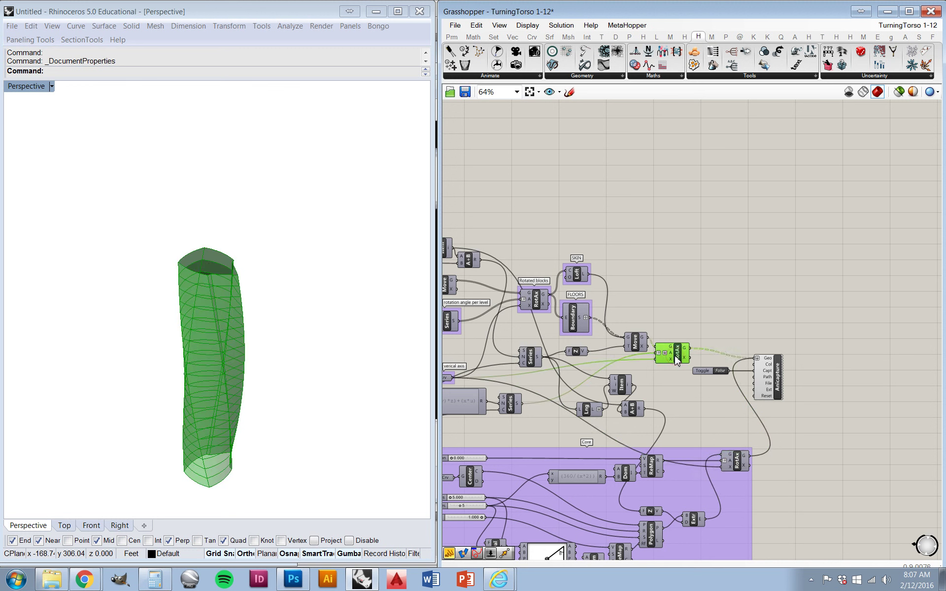
{"action": "middle_click", "coordinate": [675, 358]}
{"action": "left_click", "coordinate": [709, 321]}
{"action": "left_click", "coordinate": [760, 291]}
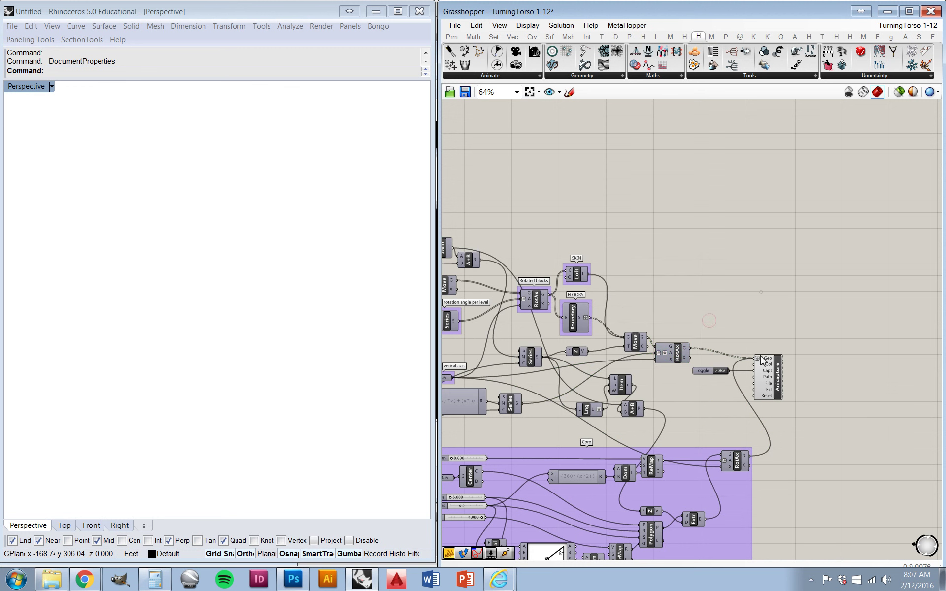
- Bake the geometry of both RotAx components that feed Anicapture's Geo input into Rhino
{"action": "scroll", "coordinate": [766, 437], "scroll_direction": "up", "scroll_amount": 3}
{"action": "left_click", "coordinate": [737, 463]}
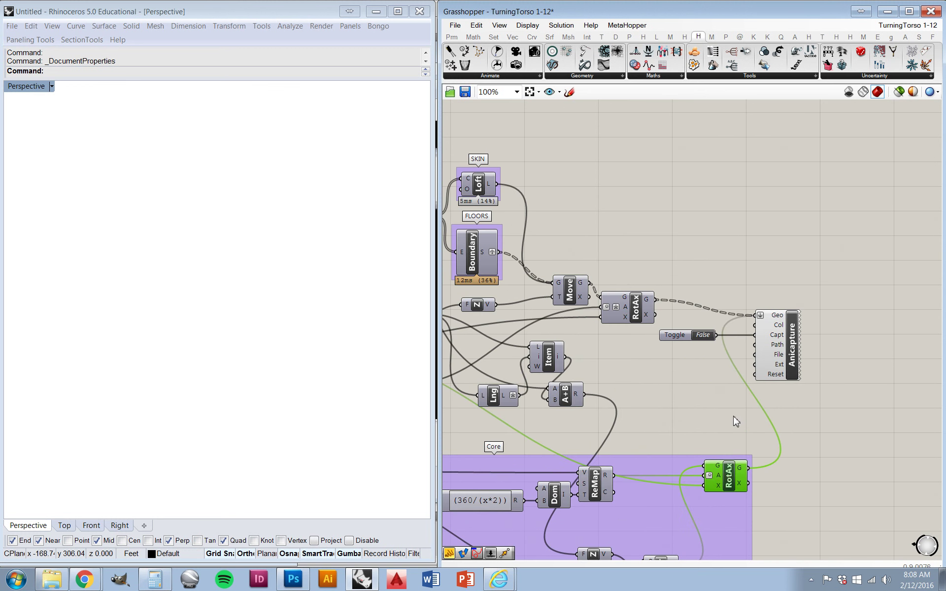
{"action": "left_click", "coordinate": [636, 310], "text": "shift"}
{"action": "middle_click", "coordinate": [659, 313]}
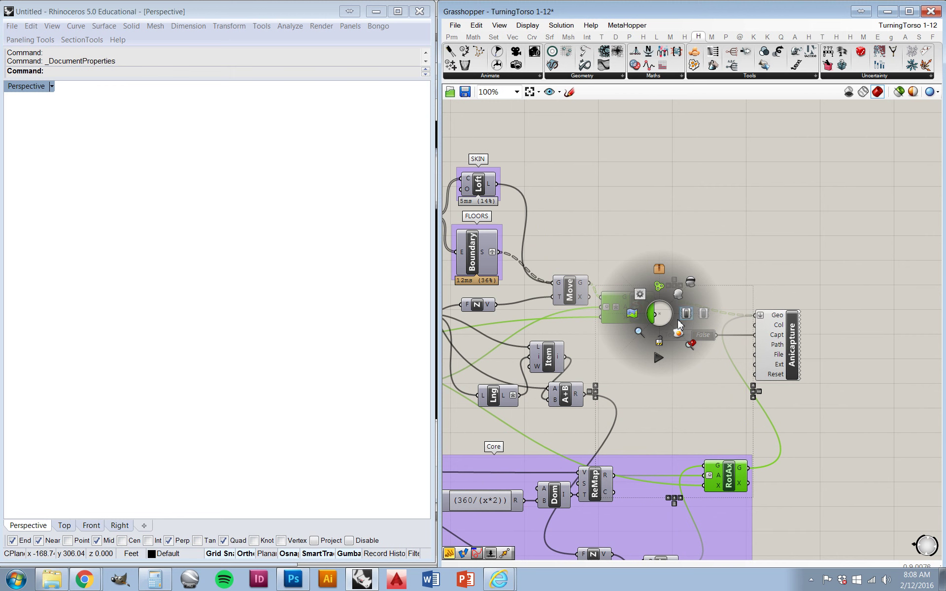
{"action": "left_click", "coordinate": [685, 314]}
{"action": "left_click", "coordinate": [715, 239]}
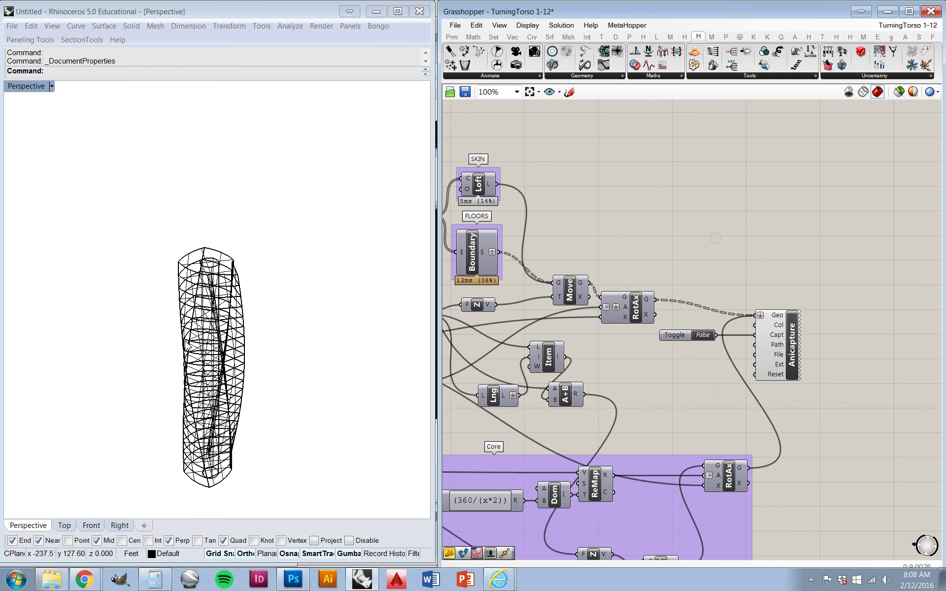
- Try the Shaded and Rendered display modes on the tower in the Perspective viewport
{"action": "left_click", "coordinate": [315, 388]}
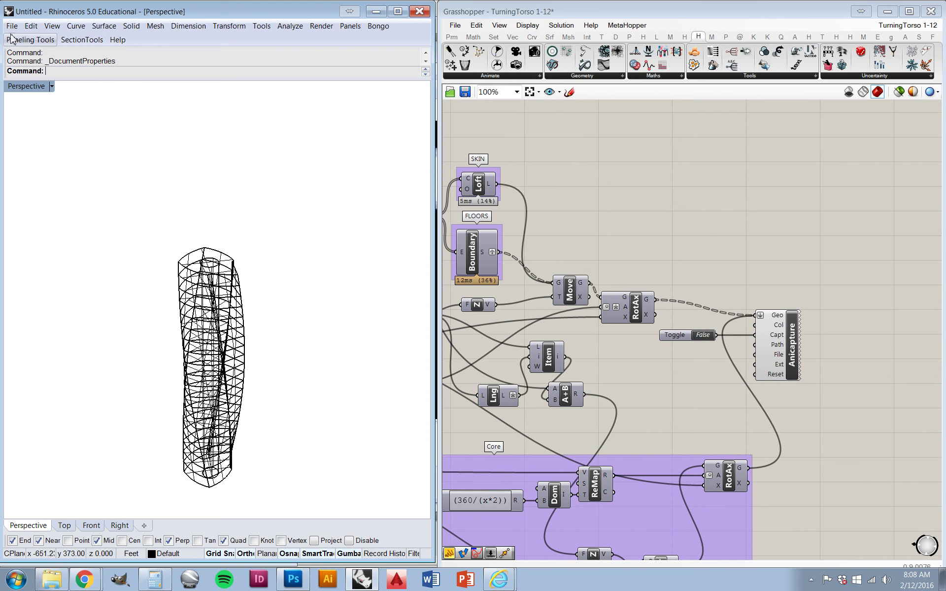
{"action": "left_click", "coordinate": [61, 29]}
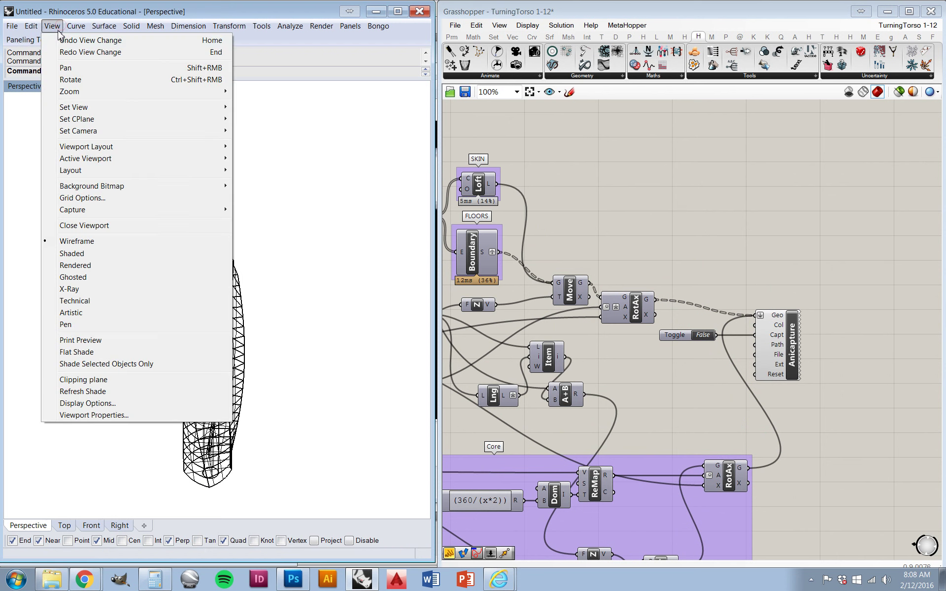
{"action": "left_click", "coordinate": [130, 253]}
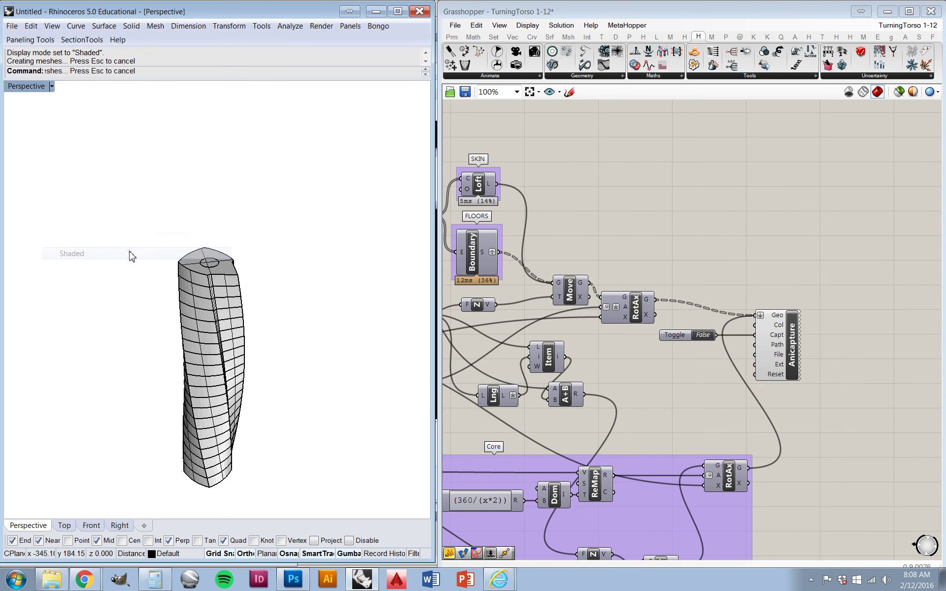
{"action": "left_click", "coordinate": [52, 26]}
{"action": "left_click", "coordinate": [125, 269]}
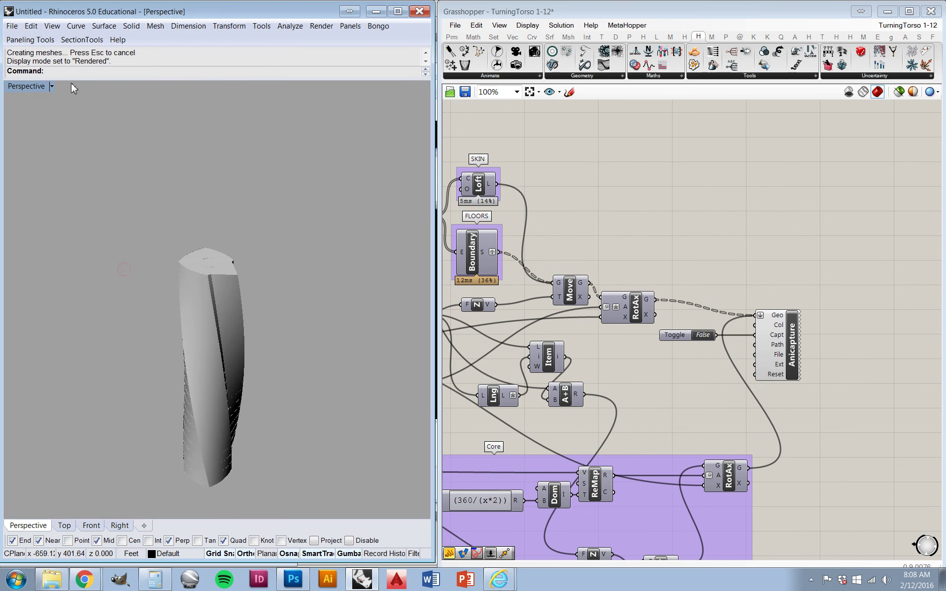
- Set the Perspective viewport to the Technical display mode and frame the tower larger
{"action": "left_click", "coordinate": [52, 26]}
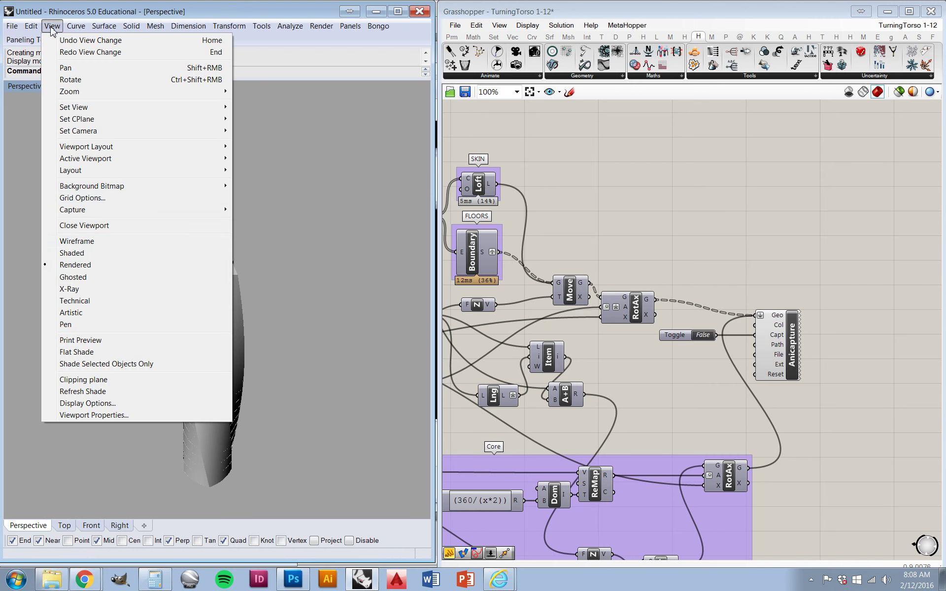
{"action": "left_click", "coordinate": [163, 310]}
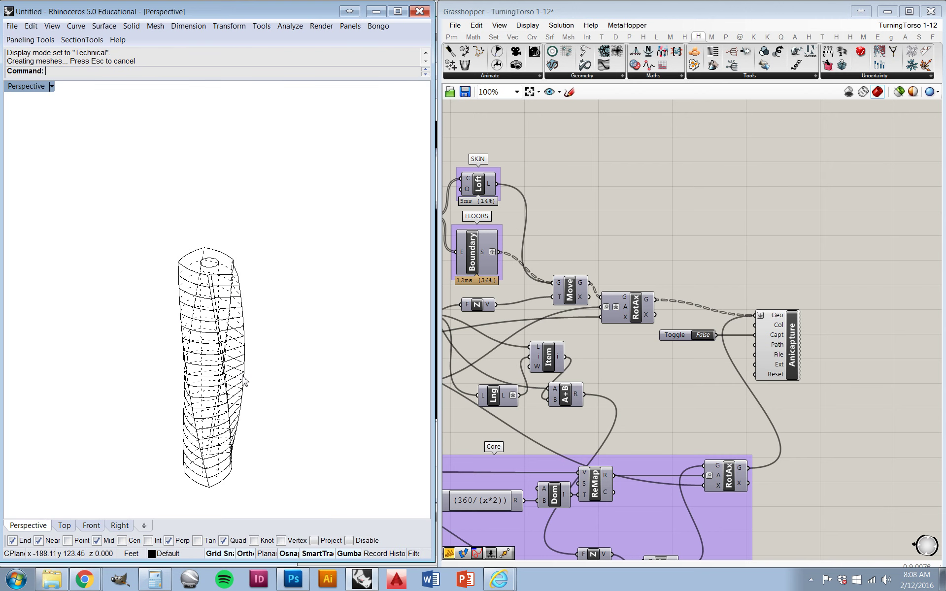
{"action": "left_click", "coordinate": [285, 468]}
{"action": "scroll", "coordinate": [256, 489], "scroll_direction": "up", "scroll_amount": 1}
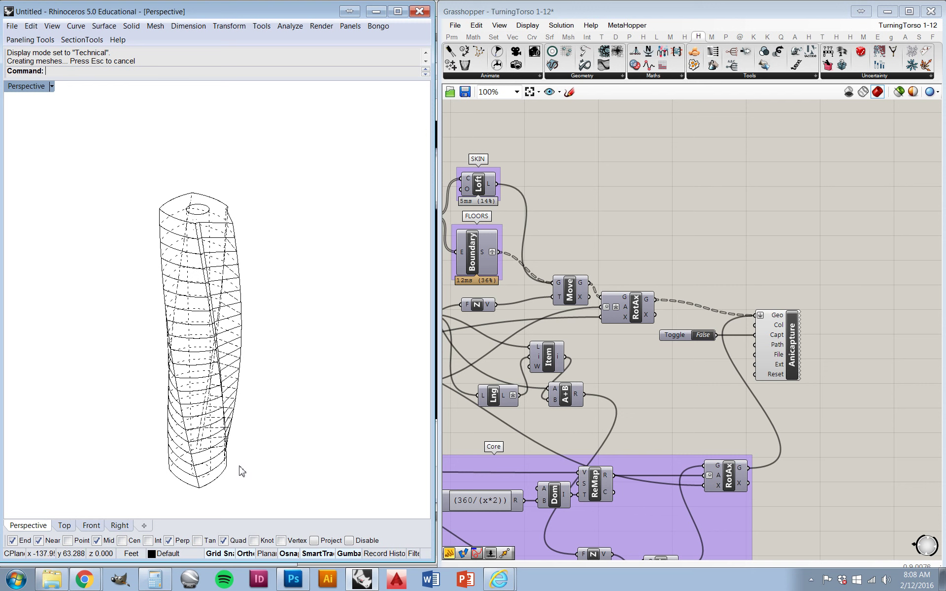
- Set the toggle feeding Anicapture's Capt input to True
{"action": "left_click", "coordinate": [802, 412]}
{"action": "scroll", "coordinate": [837, 384], "scroll_direction": "down", "scroll_amount": 3}
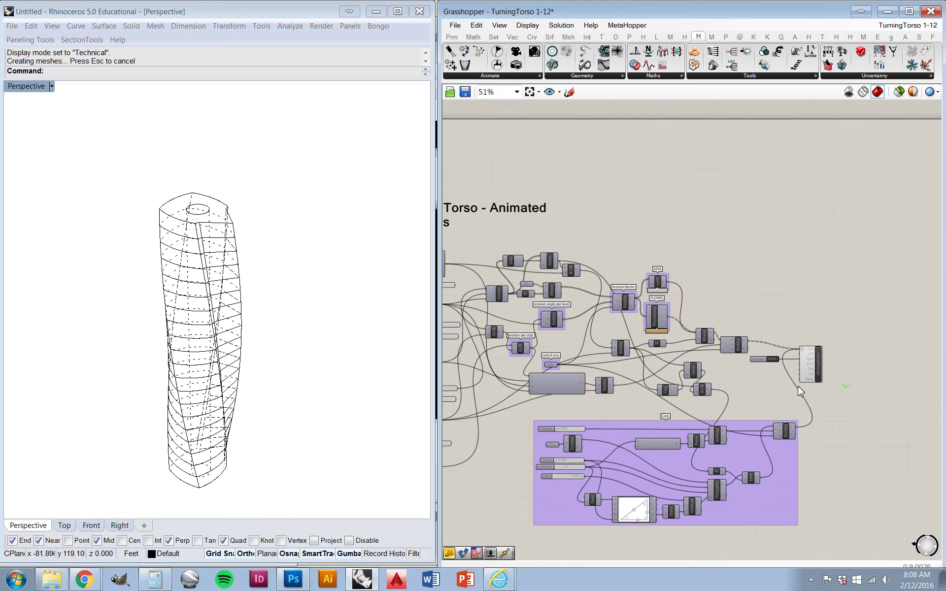
{"action": "scroll", "coordinate": [808, 335], "scroll_direction": "up", "scroll_amount": 6}
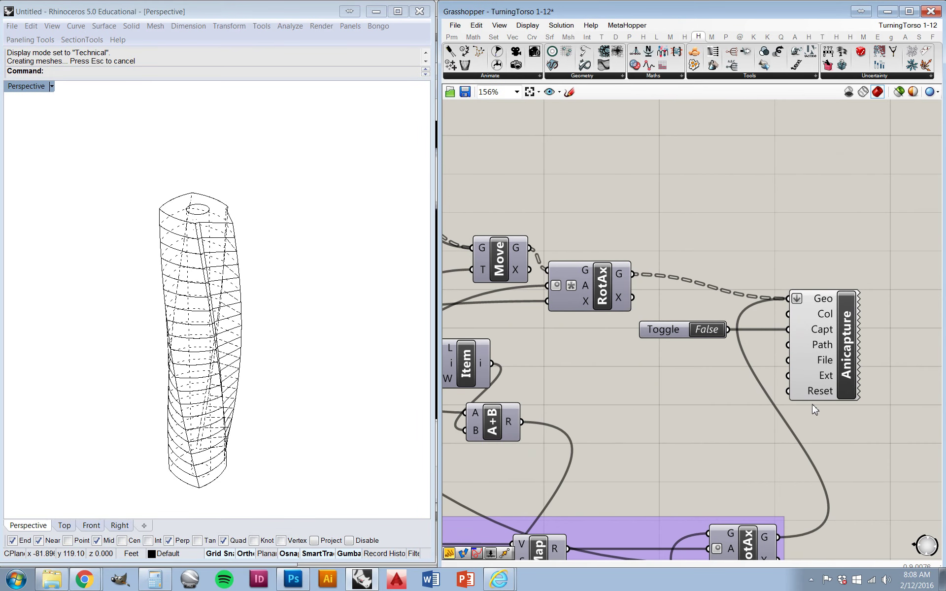
{"action": "double_click", "coordinate": [707, 330]}
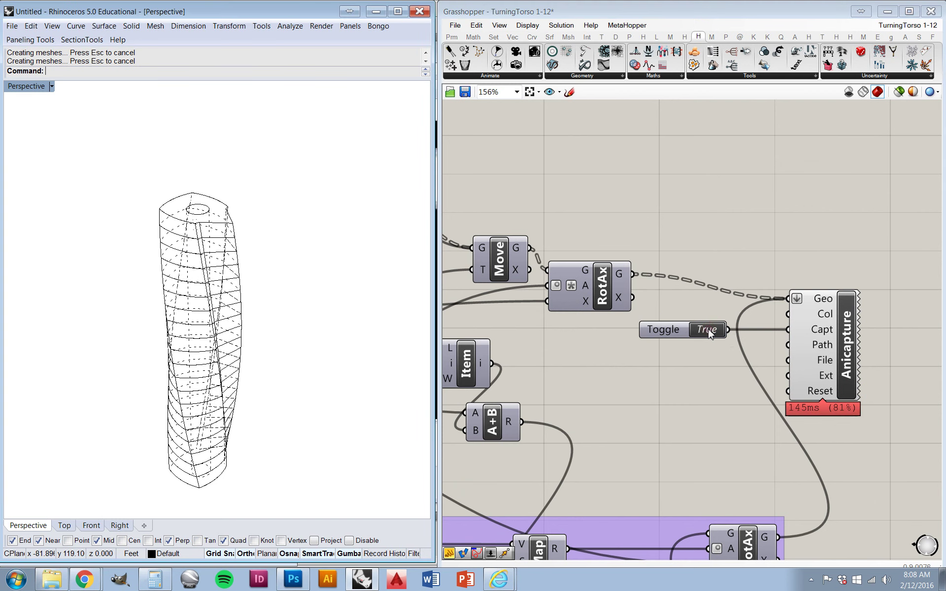
- Open the animation settings of the main 0–360 slider, match the resolution to the viewport at 865 × 889, and cancel the export
{"action": "scroll", "coordinate": [817, 301], "scroll_direction": "down", "scroll_amount": 5}
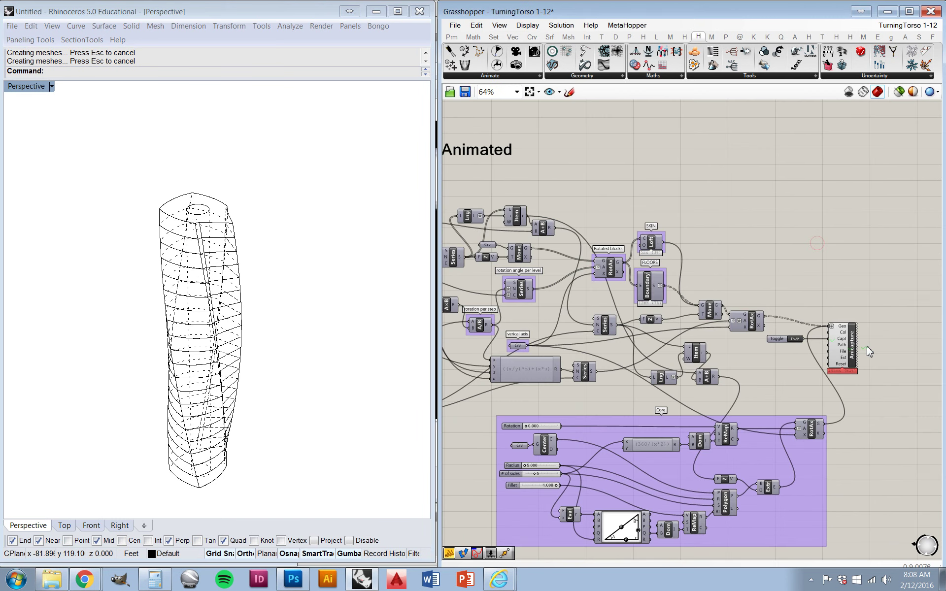
{"action": "scroll", "coordinate": [581, 338], "scroll_direction": "up", "scroll_amount": 2}
{"action": "scroll", "coordinate": [579, 336], "scroll_direction": "up", "scroll_amount": 8}
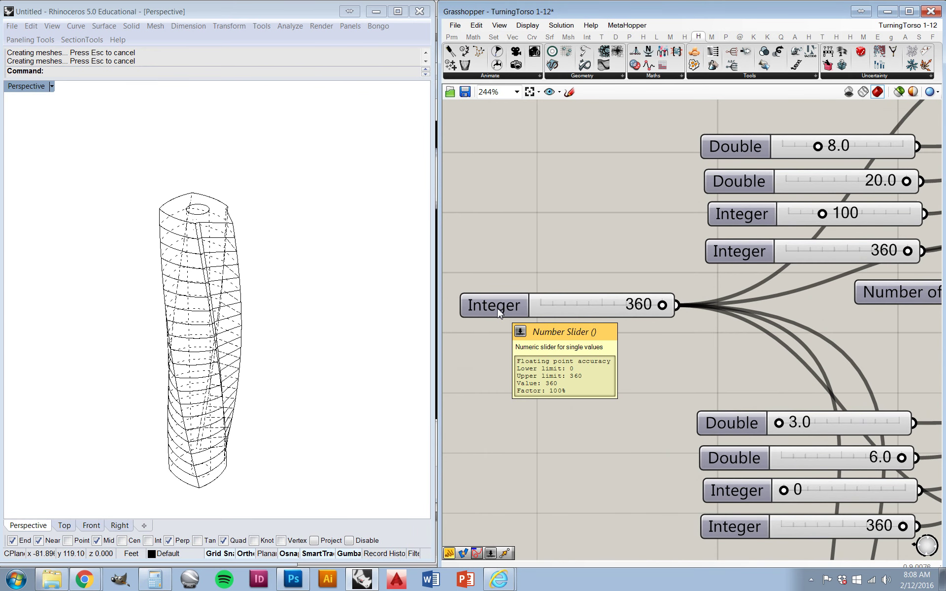
{"action": "right_click", "coordinate": [499, 312]}
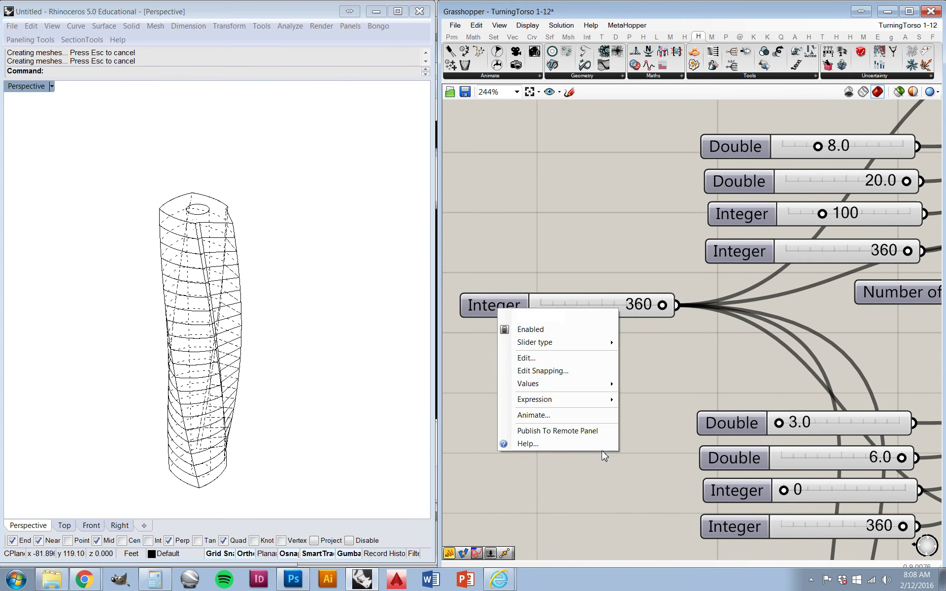
{"action": "left_click", "coordinate": [609, 416]}
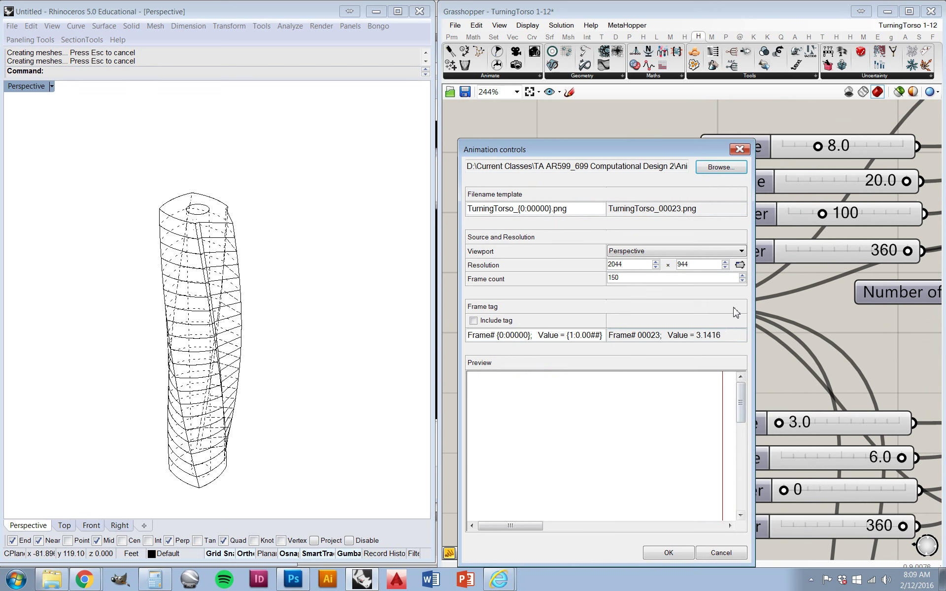
{"action": "left_click", "coordinate": [740, 265]}
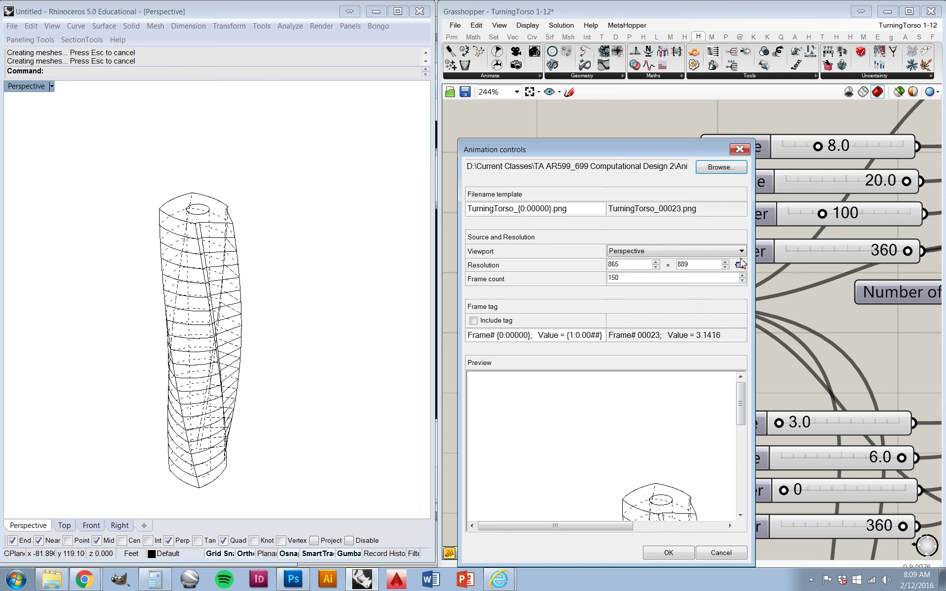
{"action": "left_click_drag", "start_coordinate": [745, 424], "coordinate": [751, 404]}
{"action": "left_click", "coordinate": [721, 552]}
- Delete all of the baked tower geometry from the Perspective viewport
{"action": "left_click_drag", "start_coordinate": [303, 514], "coordinate": [105, 115]}
{"action": "key", "text": "Delete"}
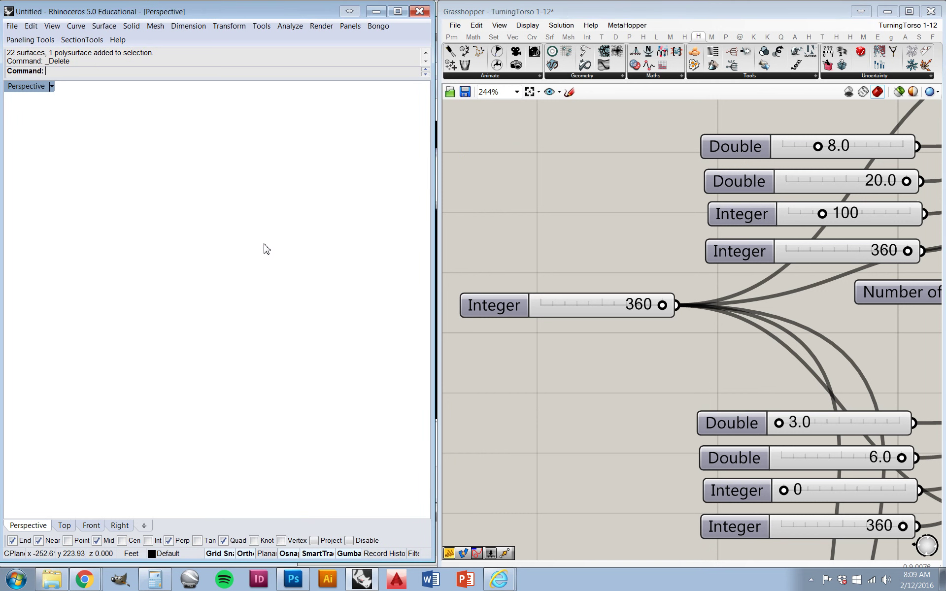
{"action": "left_click", "coordinate": [560, 243]}
{"action": "right_click", "coordinate": [516, 305]}
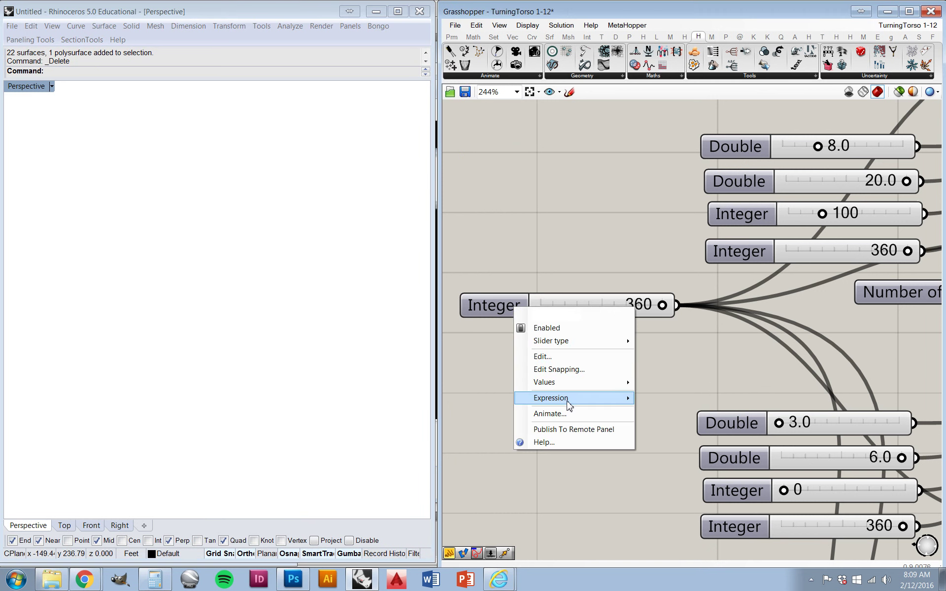
{"action": "left_click", "coordinate": [570, 245]}
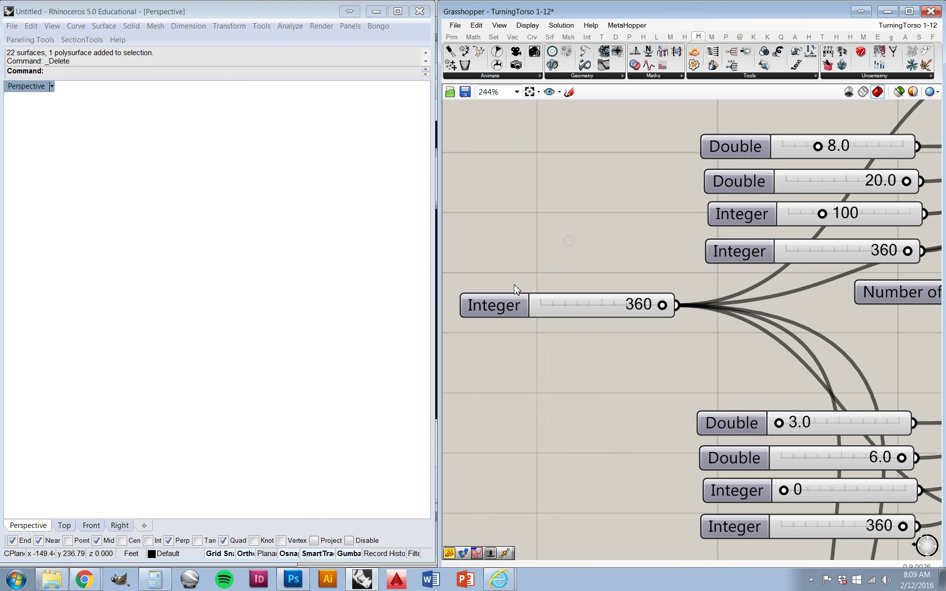
- Switch to Windows Explorer and preview Frame_00017 in the Animation Test folder of TA AR599_699 Computational Design 2 under Current Classes on D:
{"action": "key", "text": "alt+Tab"}
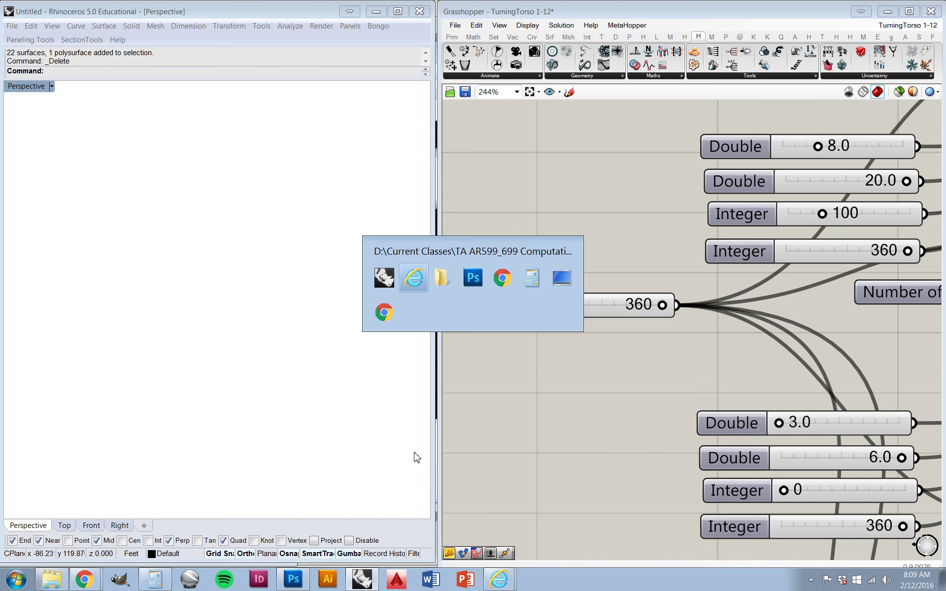
{"action": "key", "text": "alt+Tab"}
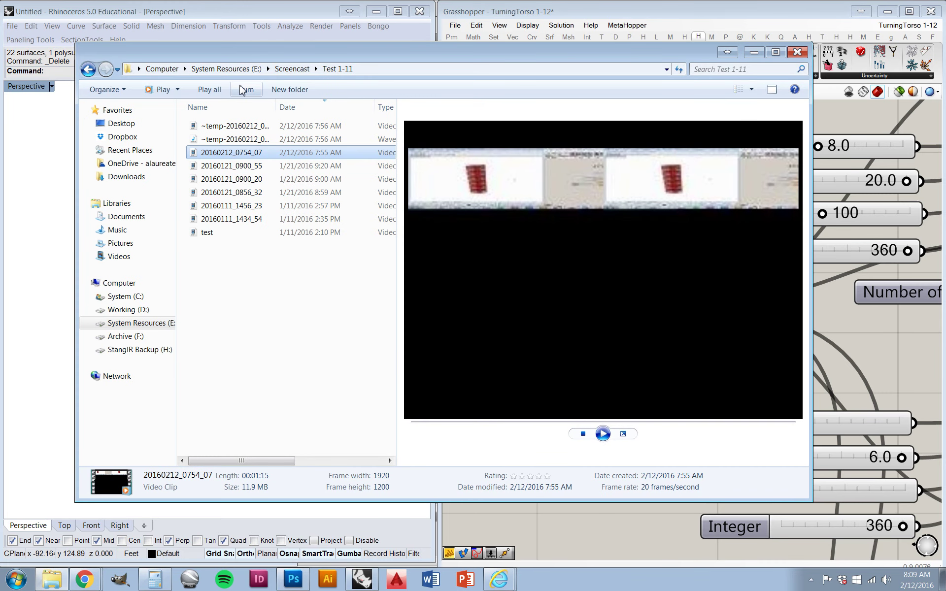
{"action": "left_click", "coordinate": [144, 310]}
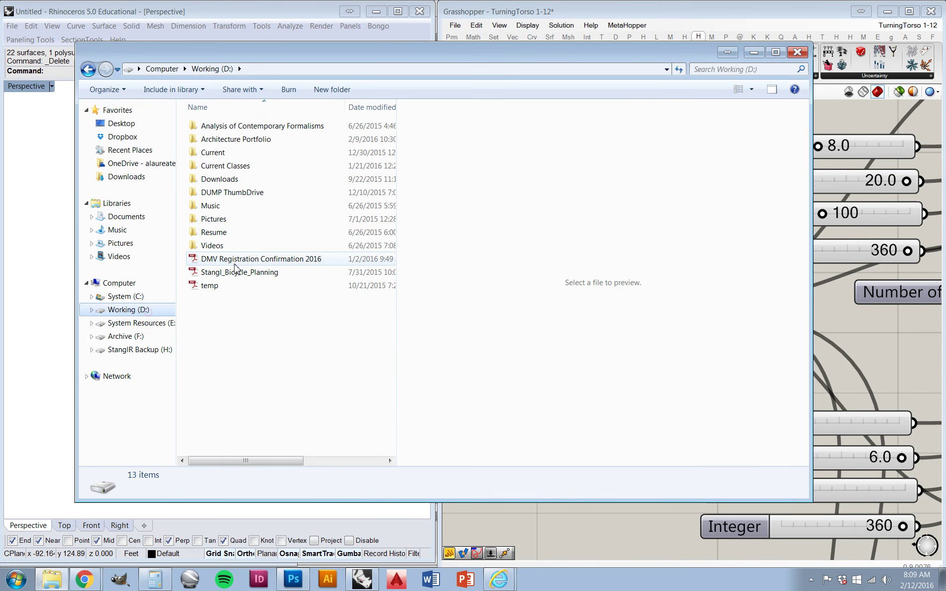
{"action": "double_click", "coordinate": [225, 166]}
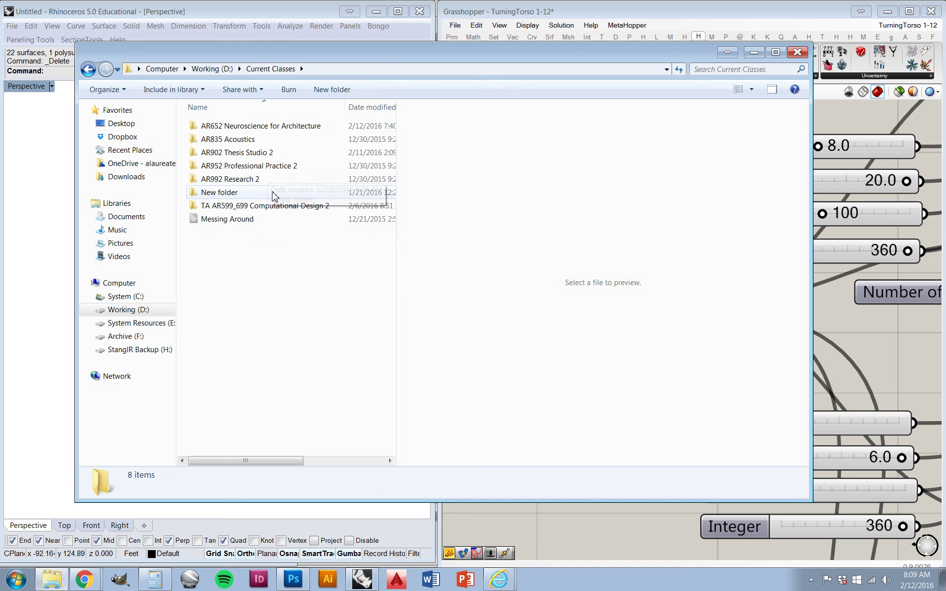
{"action": "double_click", "coordinate": [278, 206]}
{"action": "double_click", "coordinate": [279, 147]}
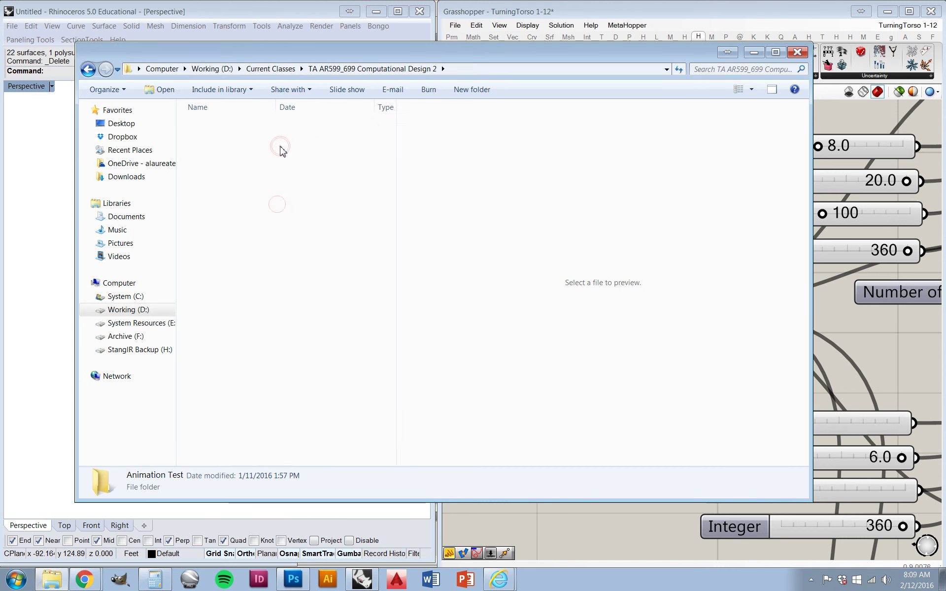
{"action": "left_click", "coordinate": [229, 393]}
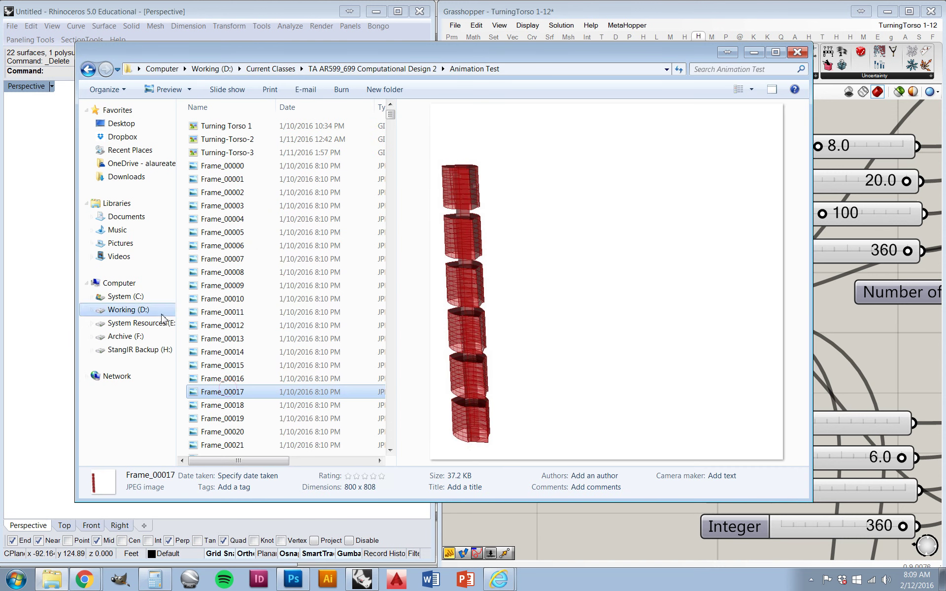
- Open the Capture folder on the C: drive and preview the captured tower images
{"action": "left_click", "coordinate": [118, 297]}
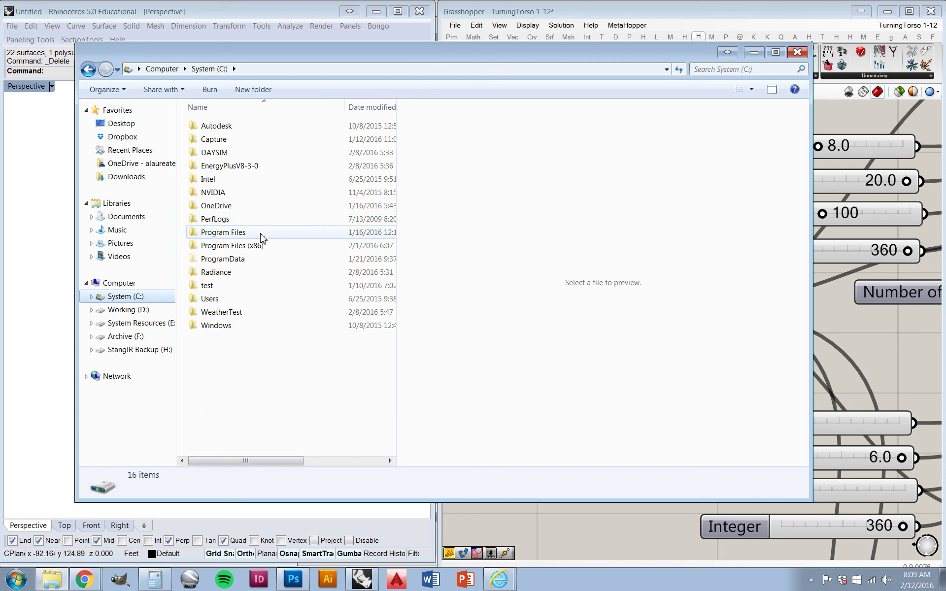
{"action": "double_click", "coordinate": [239, 139]}
{"action": "left_click", "coordinate": [269, 138]}
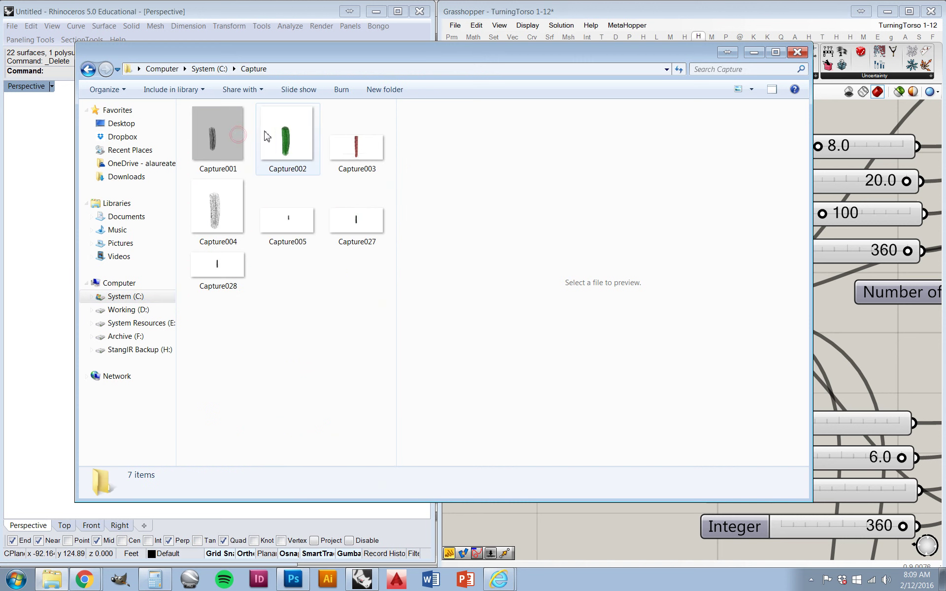
{"action": "left_click", "coordinate": [243, 153]}
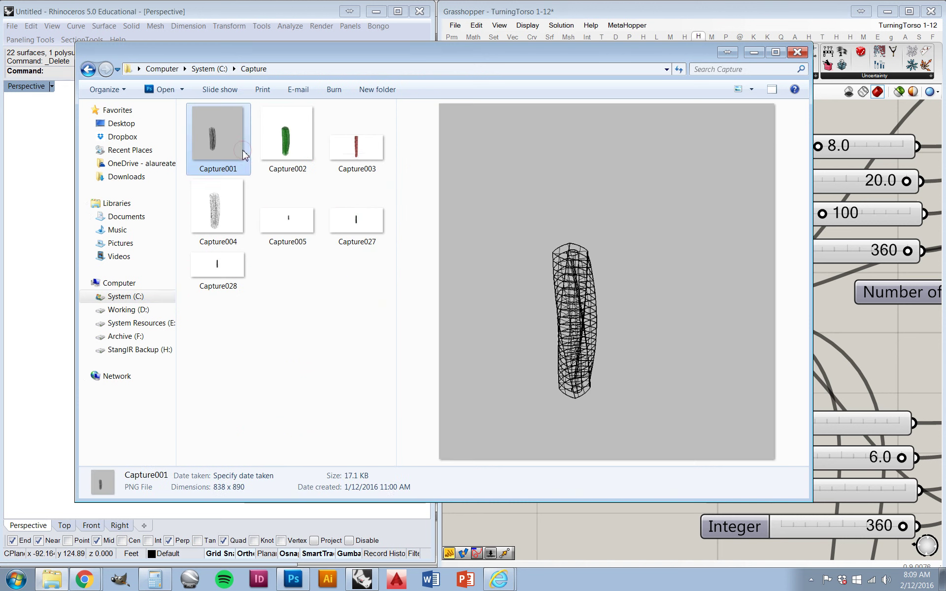
{"action": "left_click", "coordinate": [227, 221]}
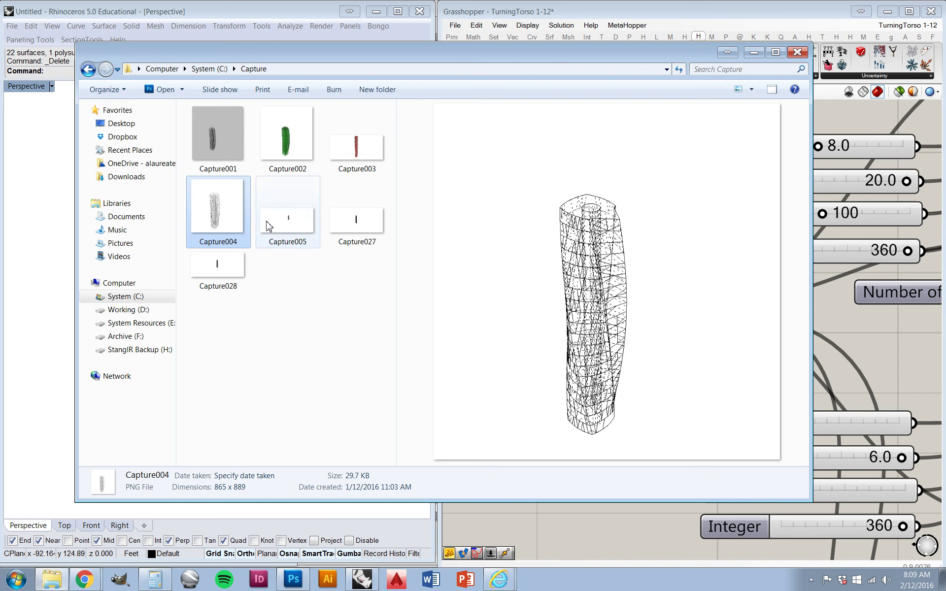
{"action": "left_click", "coordinate": [281, 221]}
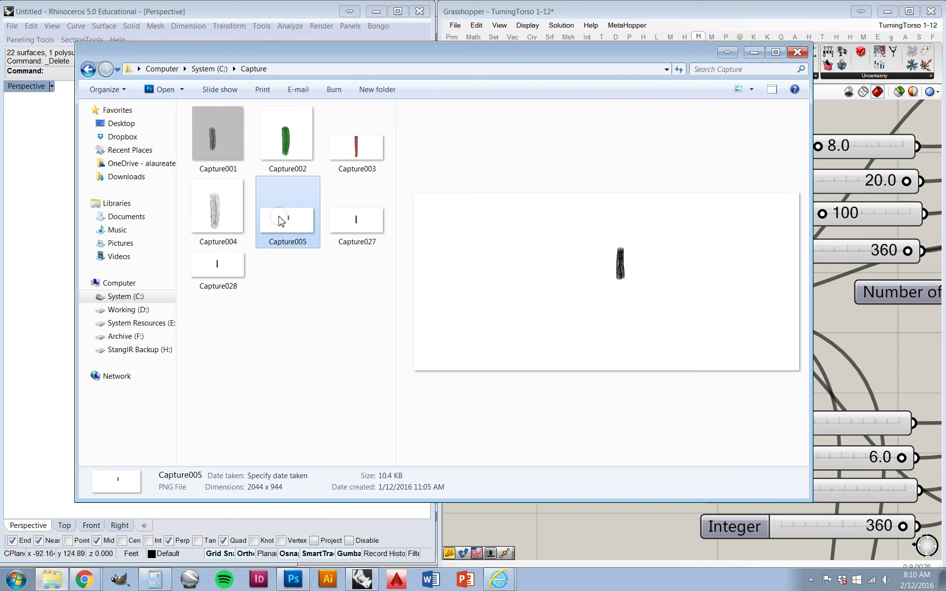
{"action": "left_click", "coordinate": [365, 214]}
{"action": "left_click", "coordinate": [228, 261]}
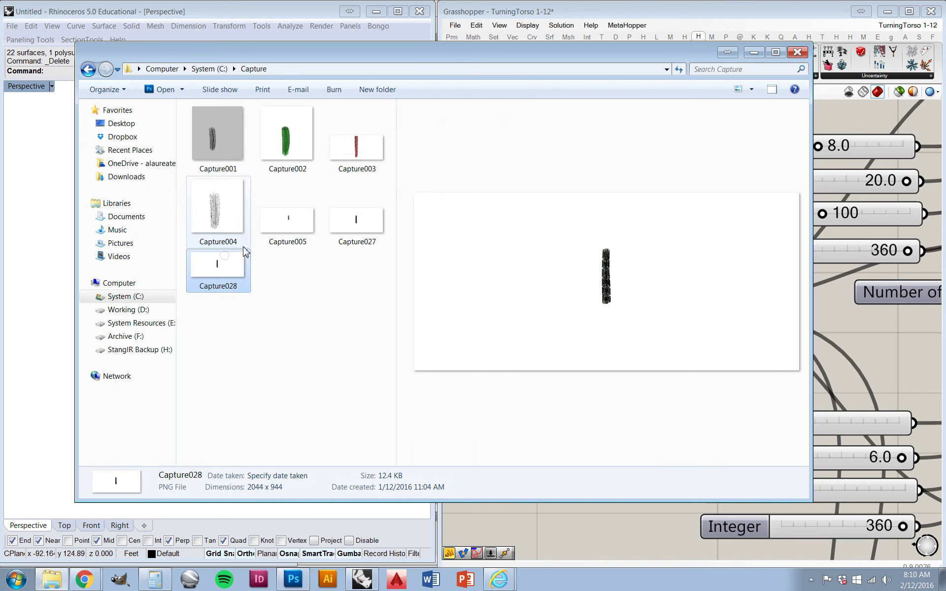
{"action": "left_click", "coordinate": [233, 217]}
{"action": "left_click", "coordinate": [298, 145]}
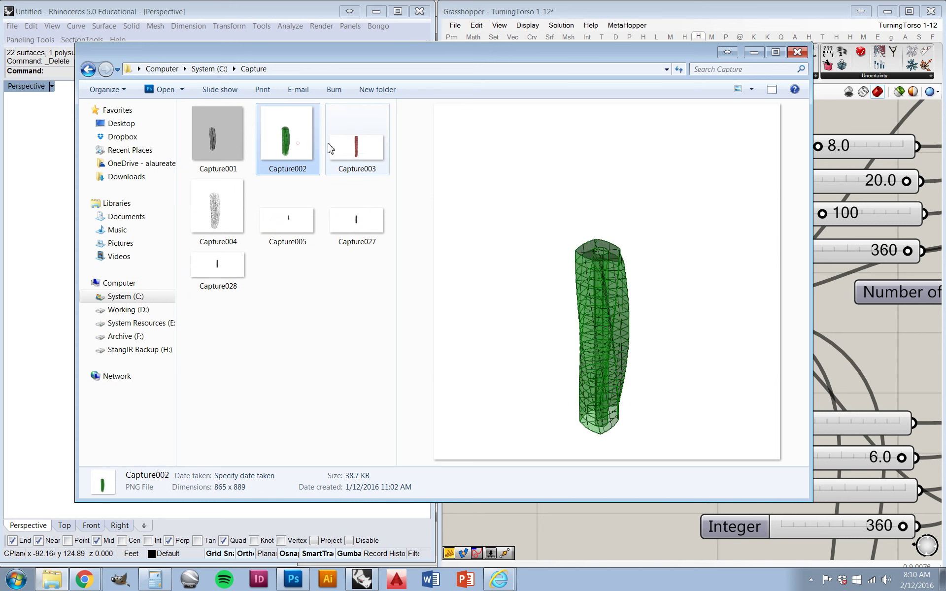
{"action": "left_click", "coordinate": [348, 147]}
- Delete all of the old capture images from the Capture folder
{"action": "left_click_drag", "start_coordinate": [365, 289], "coordinate": [186, 142]}
{"action": "key", "text": "Delete"}
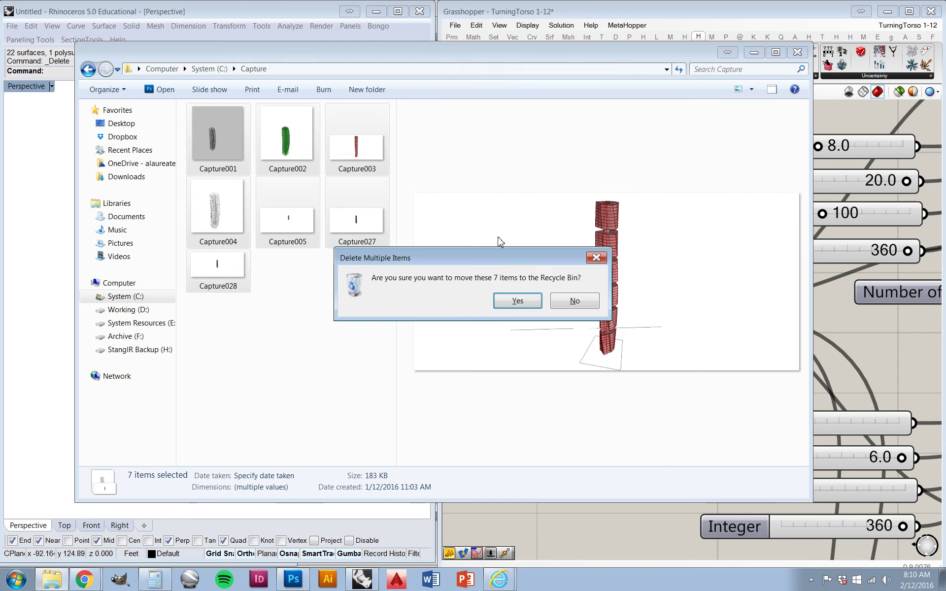
{"action": "left_click", "coordinate": [524, 308]}
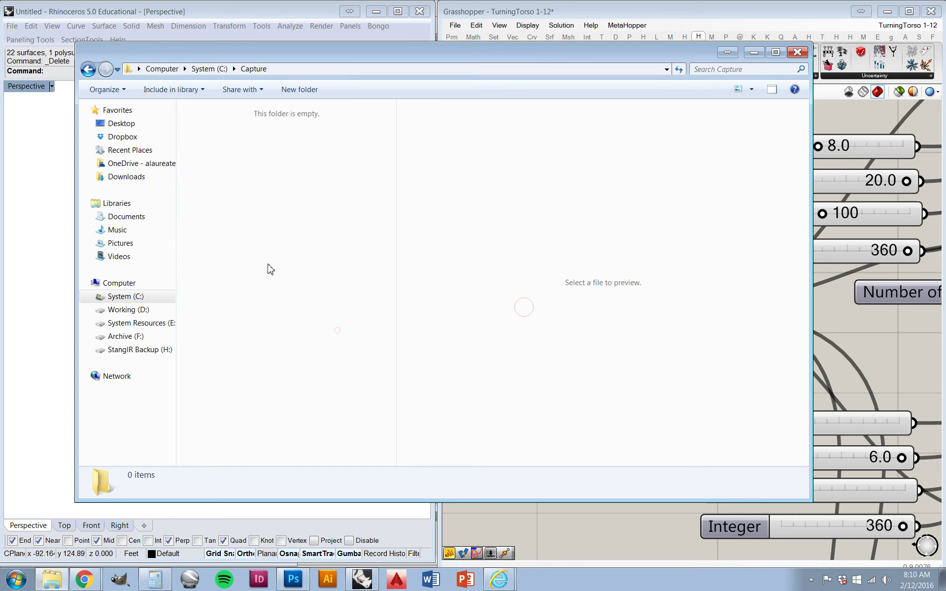
- Return to Grasshopper and reset Anicapture through the Boolean value of its Reset input
{"action": "left_click", "coordinate": [885, 341]}
{"action": "scroll", "coordinate": [487, 279], "scroll_direction": "down", "scroll_amount": 5}
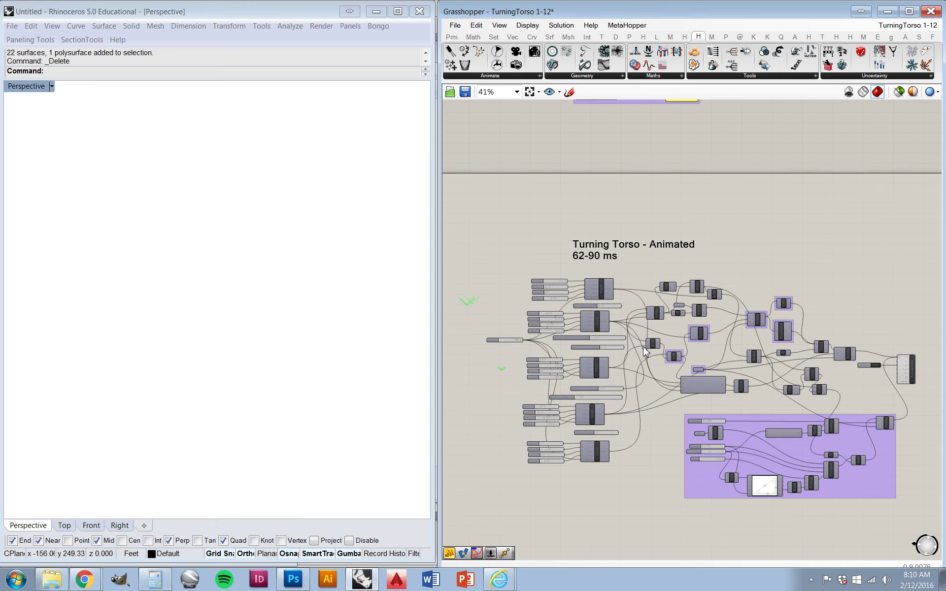
{"action": "scroll", "coordinate": [881, 387], "scroll_direction": "up", "scroll_amount": 2}
{"action": "scroll", "coordinate": [880, 388], "scroll_direction": "up", "scroll_amount": 4}
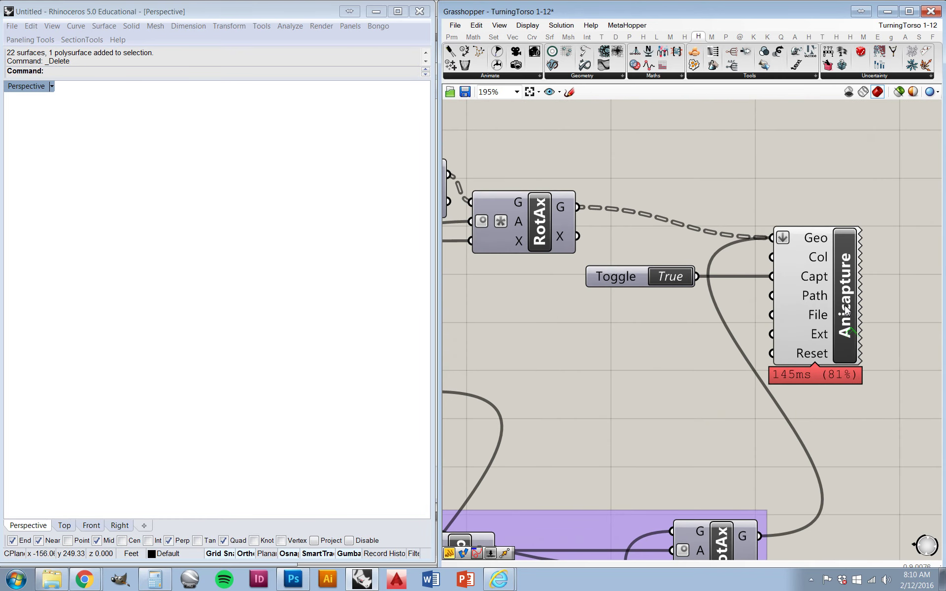
{"action": "right_click", "coordinate": [815, 353]}
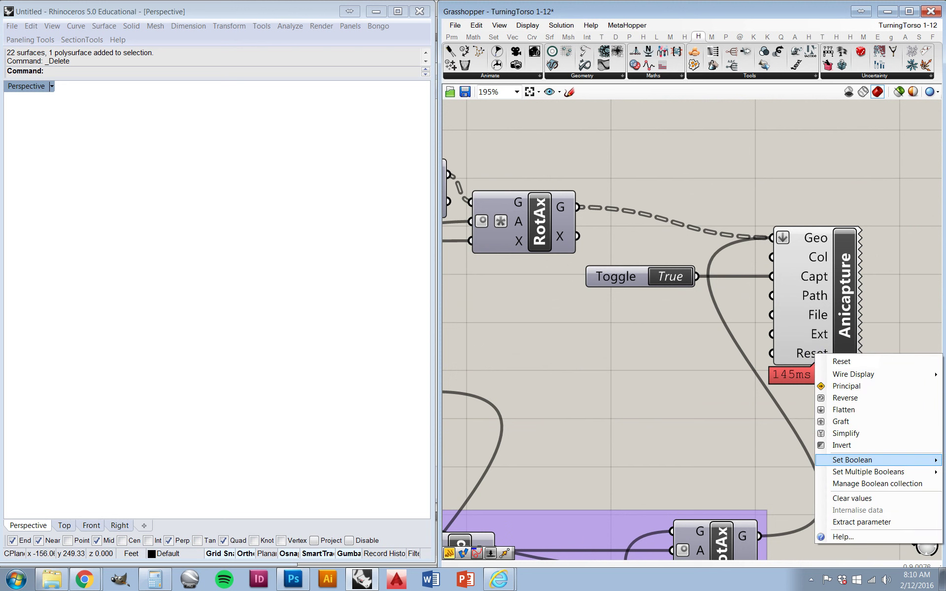
{"action": "key", "text": "Escape"}
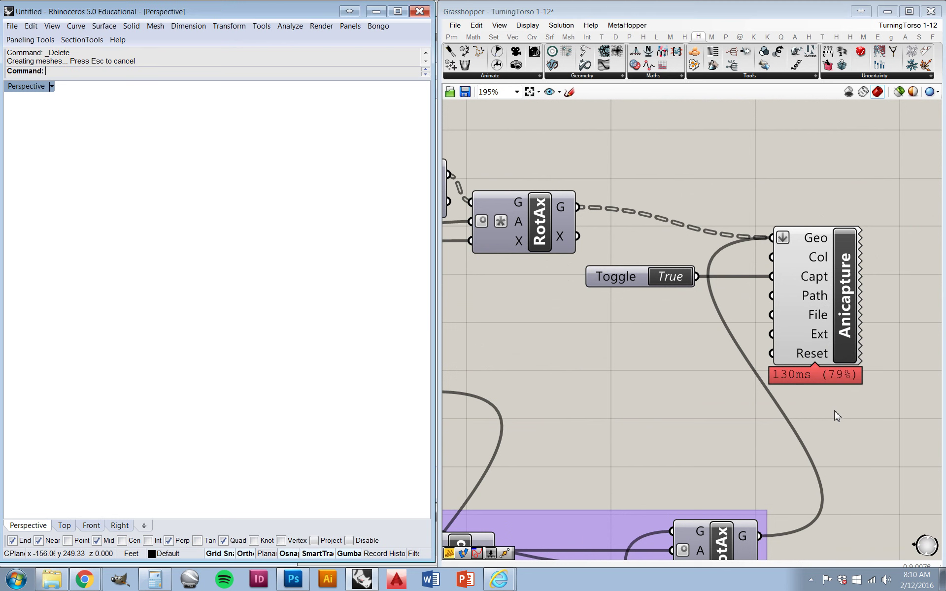
{"action": "right_click", "coordinate": [813, 361]}
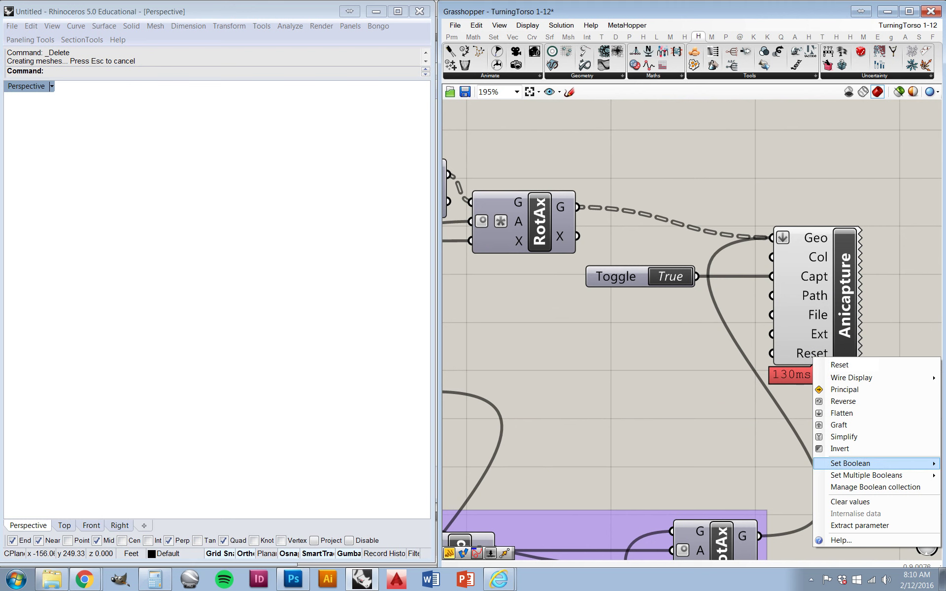
{"action": "left_click", "coordinate": [764, 443]}
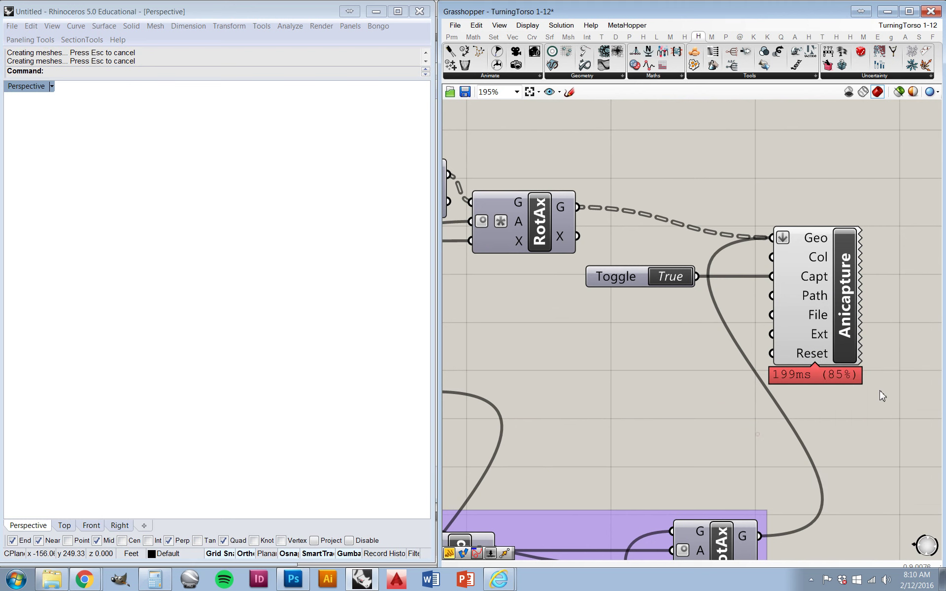
- Switch to Internet Explorer and compare the finished Turning Torso animations playing in its two tabs
{"action": "scroll", "coordinate": [810, 379], "scroll_direction": "down", "scroll_amount": 5}
{"action": "scroll", "coordinate": [753, 371], "scroll_direction": "up", "scroll_amount": 5}
{"action": "key", "text": "alt+Tab"}
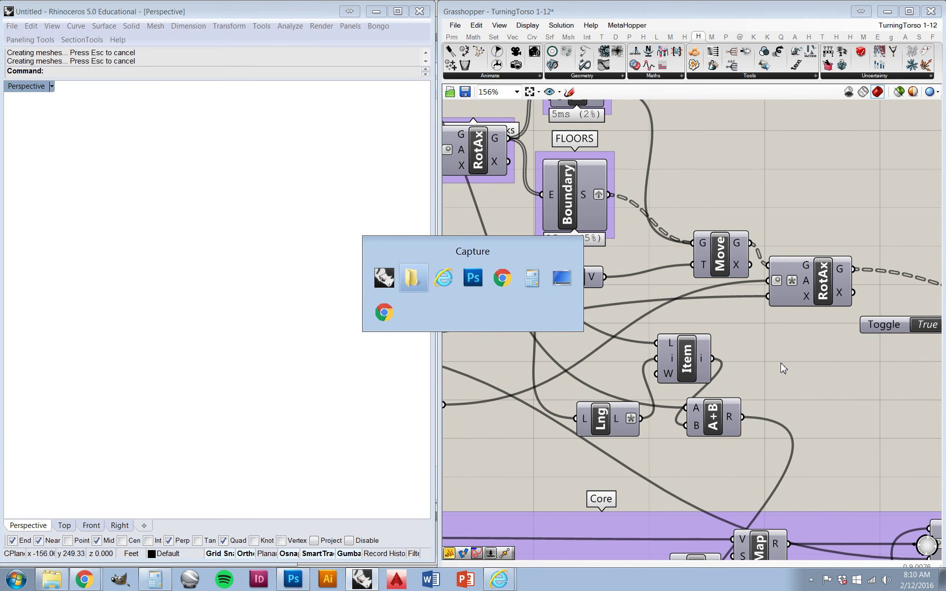
{"action": "key", "text": "alt+Tab"}
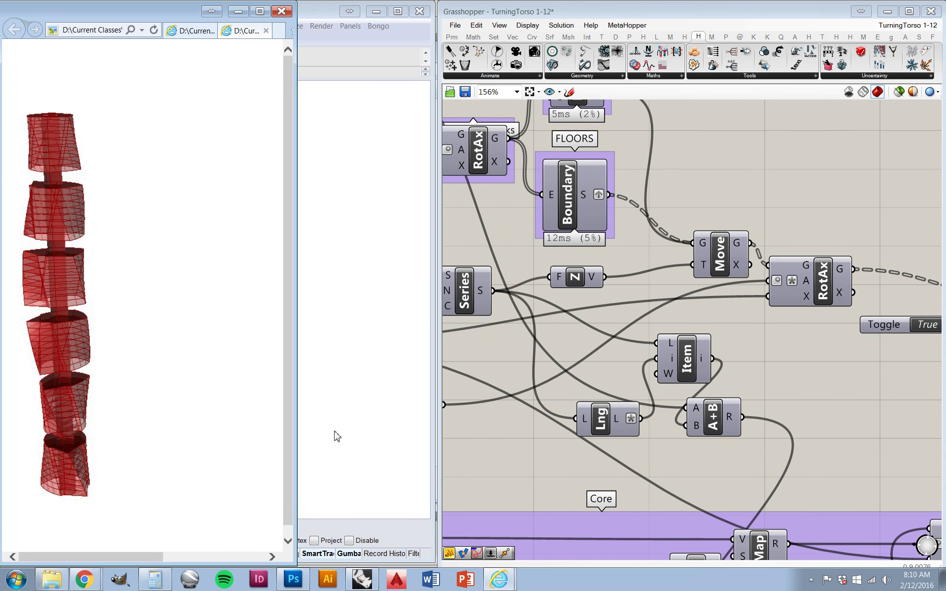
{"action": "left_click", "coordinate": [197, 32]}
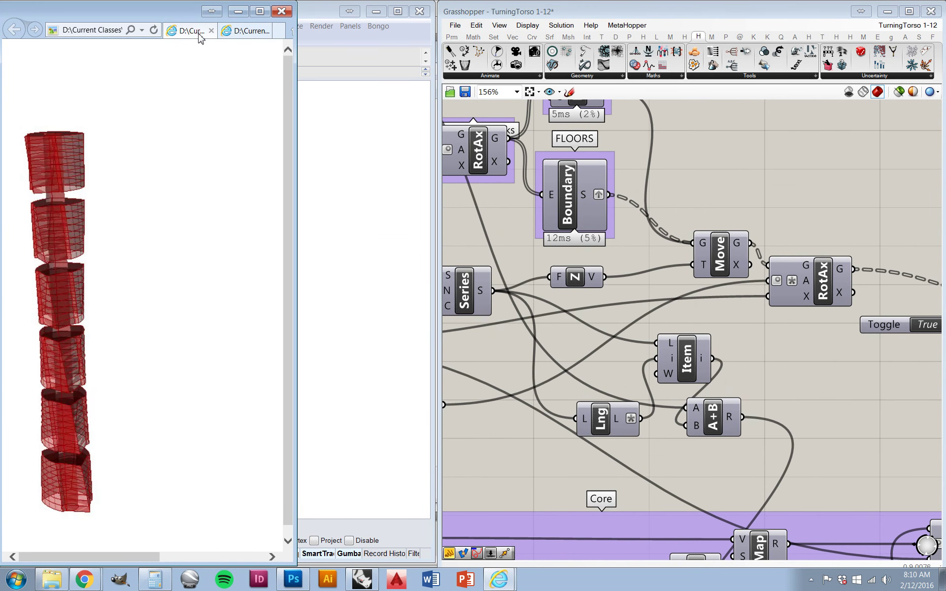
{"action": "left_click", "coordinate": [233, 31]}
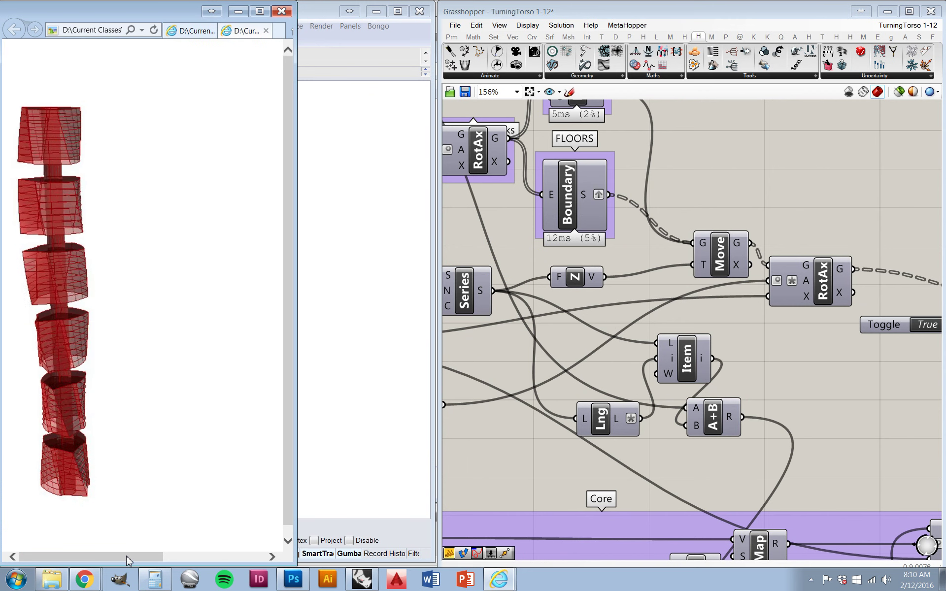
{"action": "left_click_drag", "start_coordinate": [127, 559], "coordinate": [103, 549]}
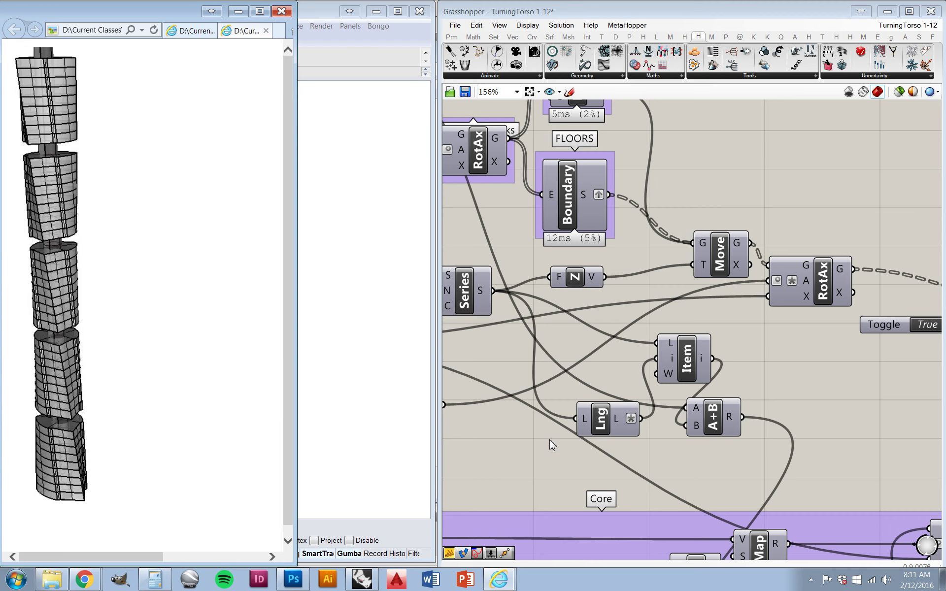
{"action": "left_click", "coordinate": [488, 464]}
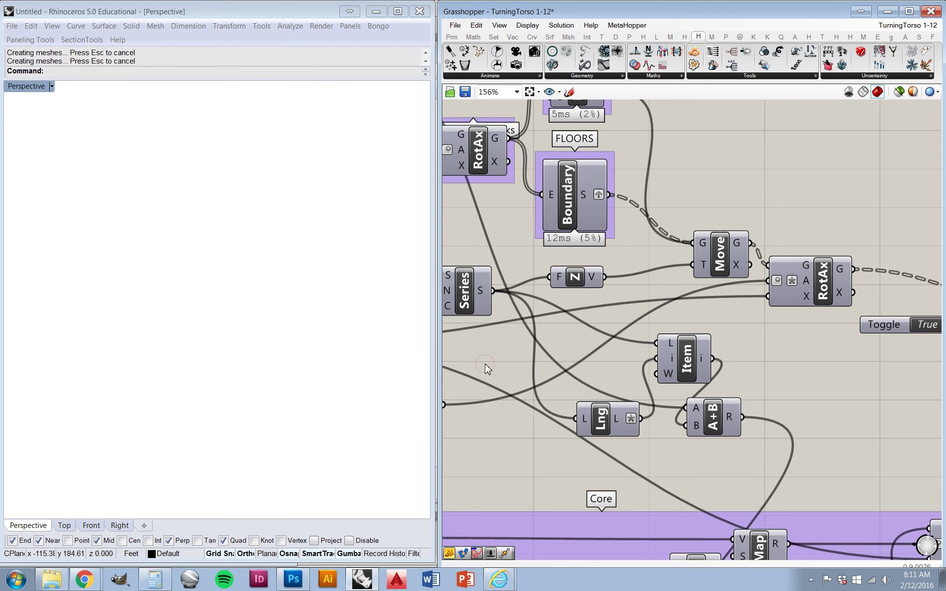
- Select the whole 62-90 ms Turning Torso - Animated definition, including Anicapture, and disable its components
{"action": "scroll", "coordinate": [495, 430], "scroll_direction": "down", "scroll_amount": 3}
{"action": "scroll", "coordinate": [869, 410], "scroll_direction": "up", "scroll_amount": 3}
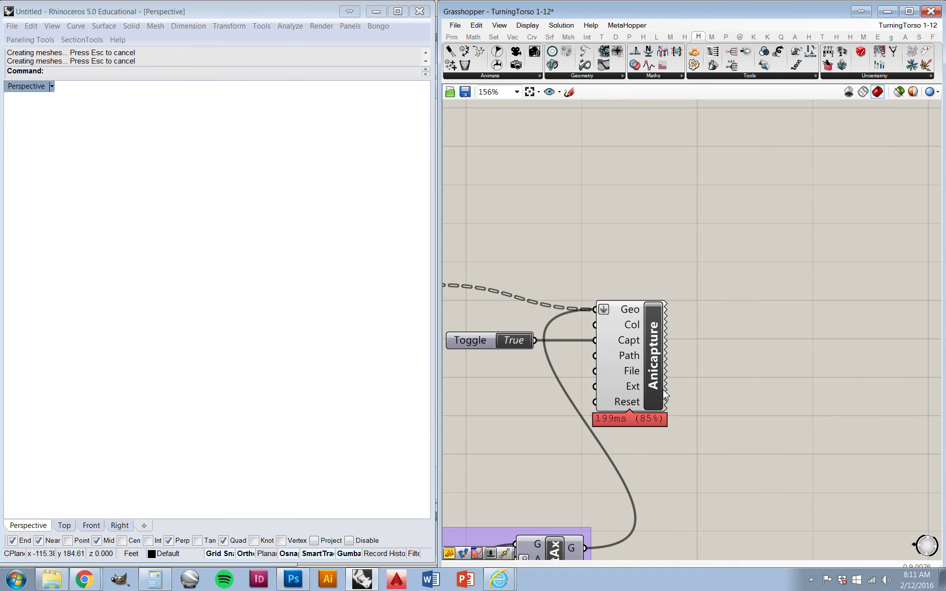
{"action": "scroll", "coordinate": [638, 336], "scroll_direction": "down", "scroll_amount": 4}
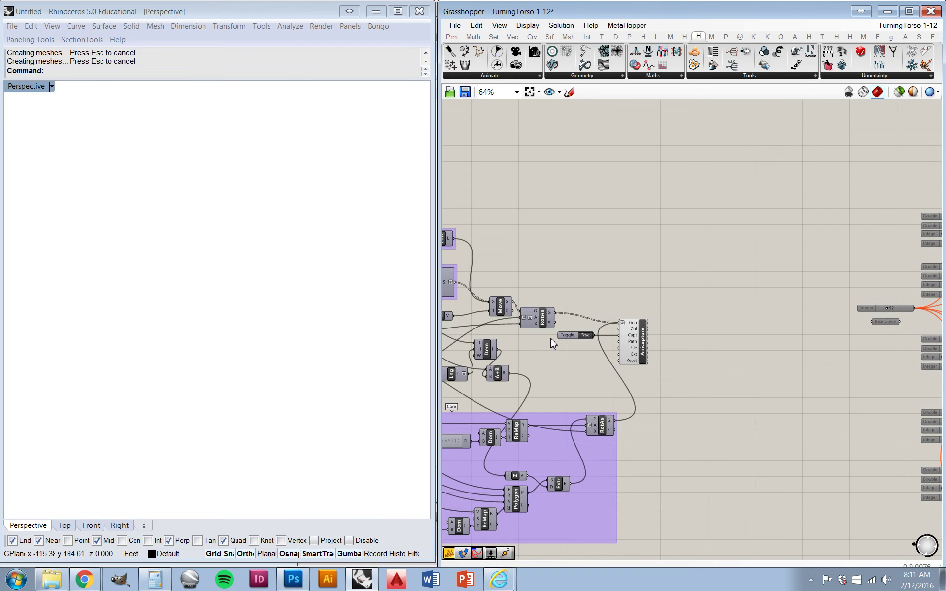
{"action": "scroll", "coordinate": [552, 343], "scroll_direction": "down", "scroll_amount": 7}
{"action": "left_click_drag", "start_coordinate": [677, 406], "coordinate": [506, 291]}
{"action": "middle_click", "coordinate": [506, 289]}
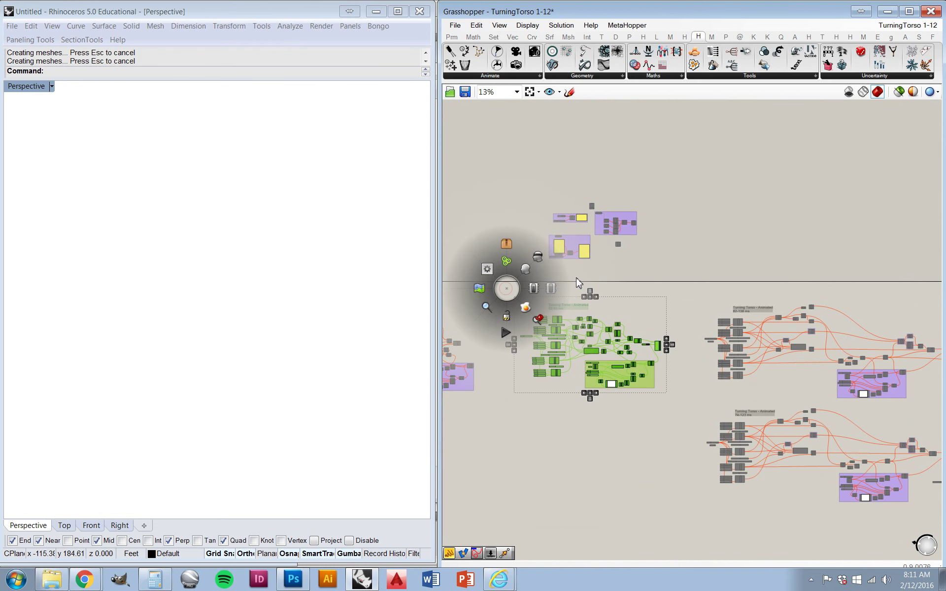
{"action": "left_click", "coordinate": [551, 286]}
{"action": "left_click", "coordinate": [654, 274]}
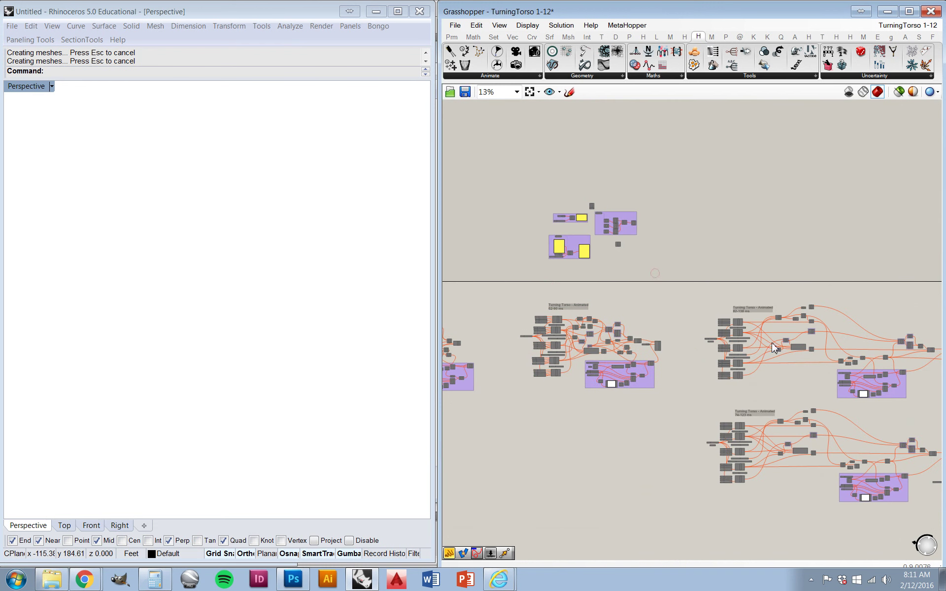
- Examine the Camera Movement group of the 82-138 ms definition and the inputs feeding its Camera component
{"action": "scroll", "coordinate": [872, 342], "scroll_direction": "up", "scroll_amount": 2}
{"action": "scroll", "coordinate": [685, 341], "scroll_direction": "down", "scroll_amount": 2}
{"action": "scroll", "coordinate": [908, 352], "scroll_direction": "up", "scroll_amount": 2}
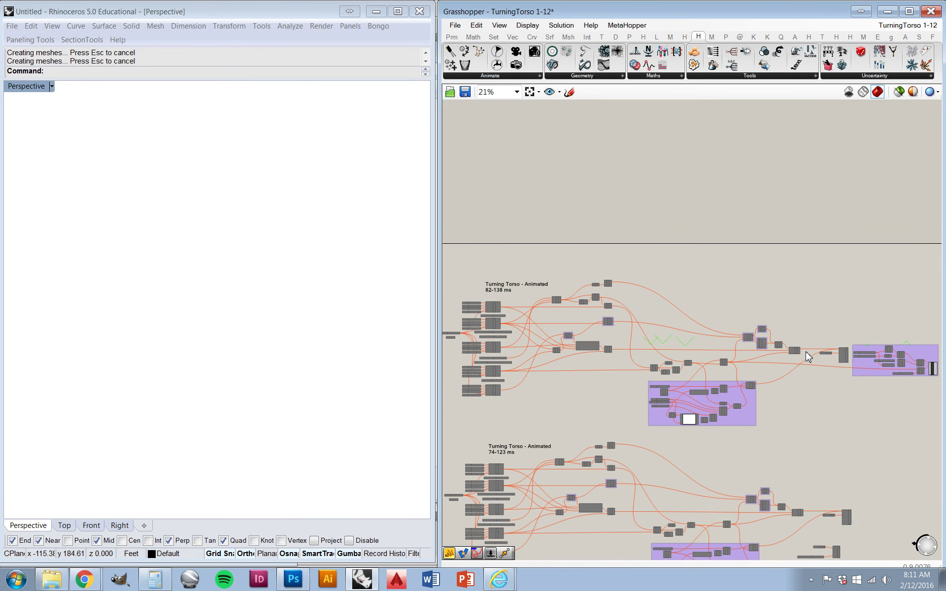
{"action": "scroll", "coordinate": [547, 319], "scroll_direction": "down", "scroll_amount": 2}
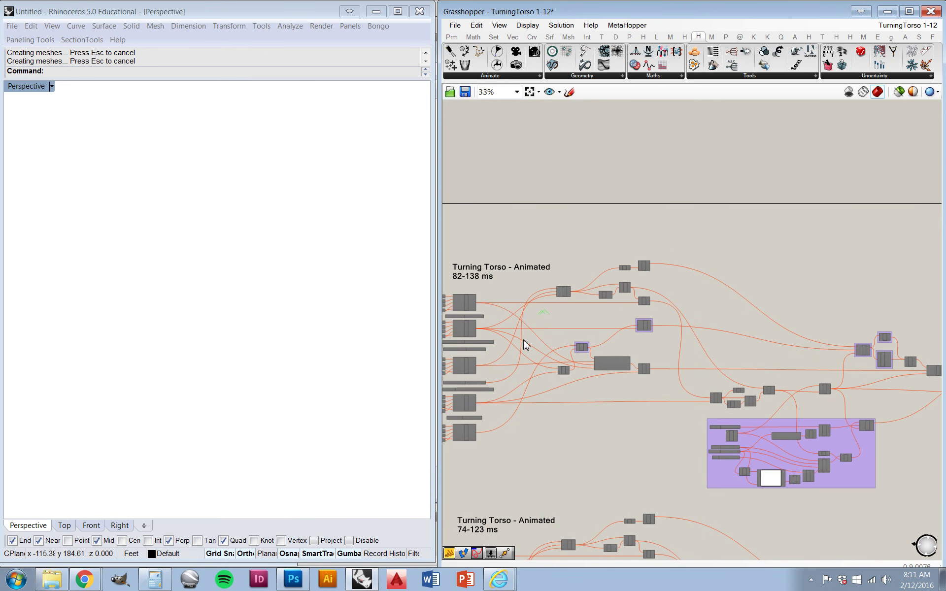
{"action": "scroll", "coordinate": [840, 375], "scroll_direction": "up", "scroll_amount": 4}
{"action": "scroll", "coordinate": [855, 378], "scroll_direction": "up", "scroll_amount": 6}
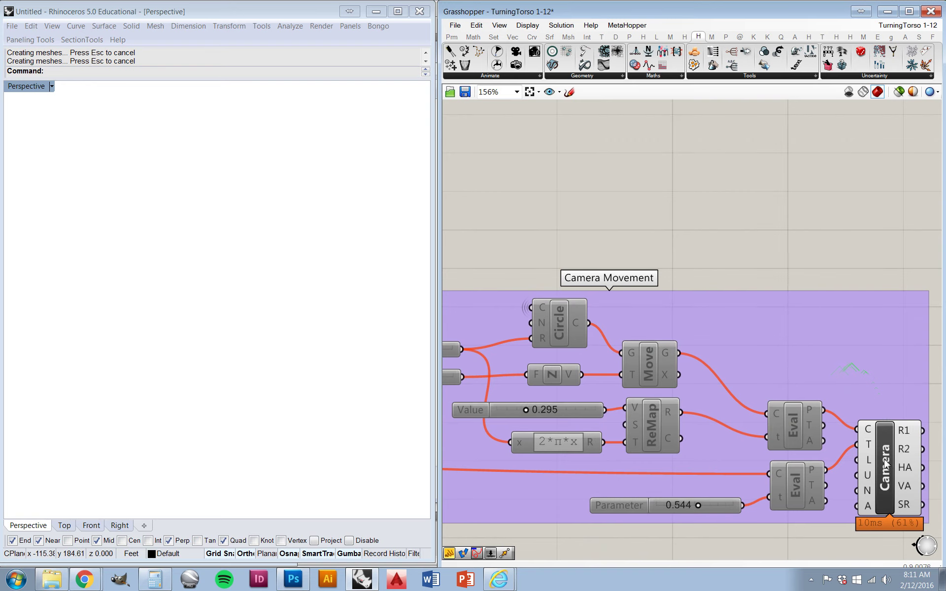
{"action": "scroll", "coordinate": [817, 338], "scroll_direction": "down", "scroll_amount": 4}
{"action": "scroll", "coordinate": [802, 305], "scroll_direction": "up", "scroll_amount": 1}
{"action": "scroll", "coordinate": [770, 348], "scroll_direction": "up", "scroll_amount": 5}
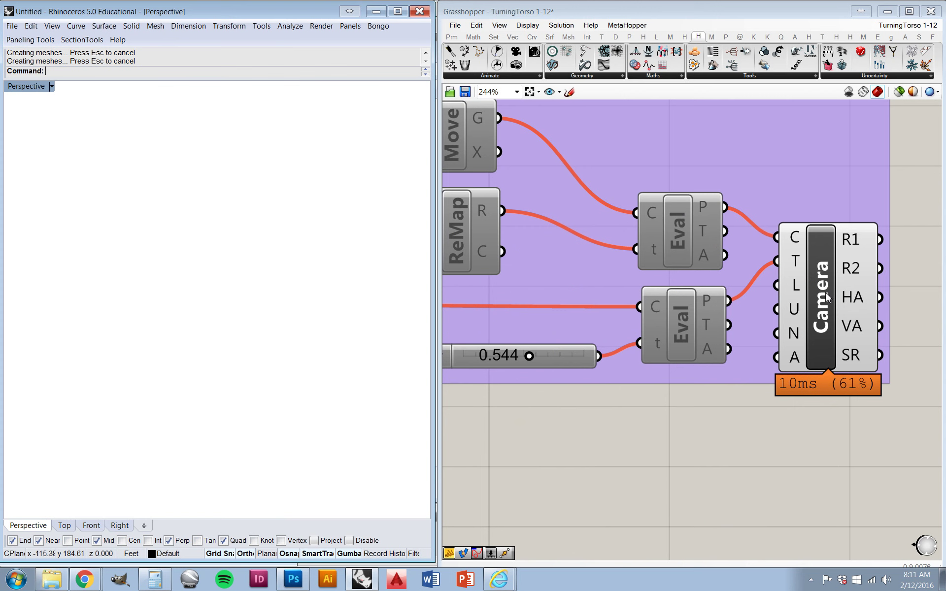
- Look up the Camera Crane component among the Animate components
{"action": "left_click", "coordinate": [510, 77]}
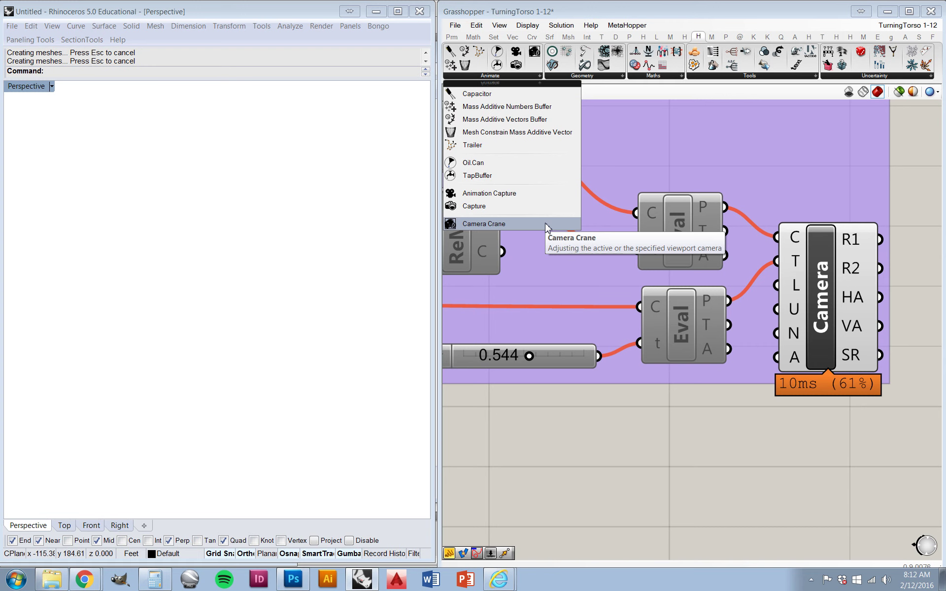
{"action": "left_click", "coordinate": [752, 432]}
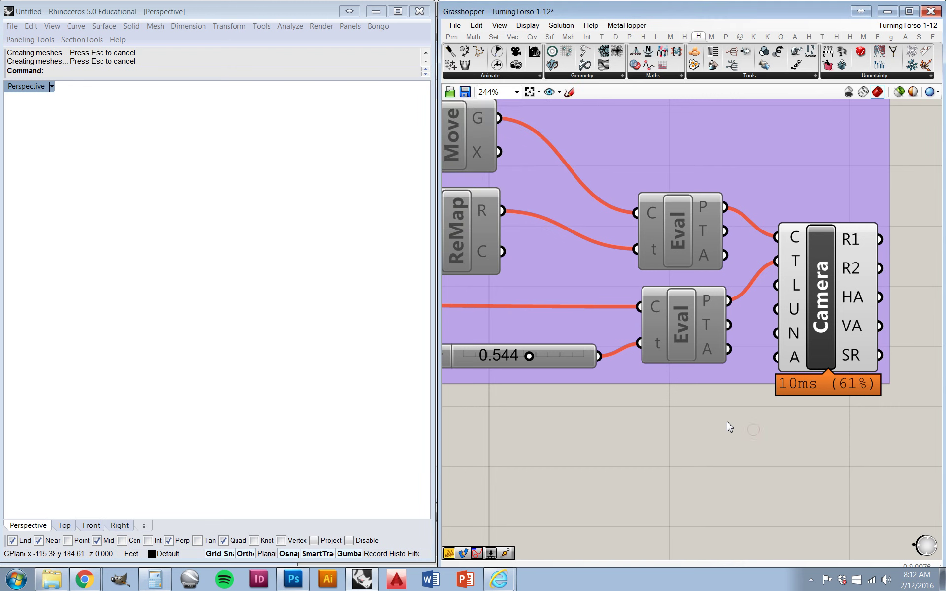
- Select the whole 82-138 ms Turning Torso definition, including its Camera Movement group, and enable its components
{"action": "scroll", "coordinate": [770, 412], "scroll_direction": "down", "scroll_amount": 4}
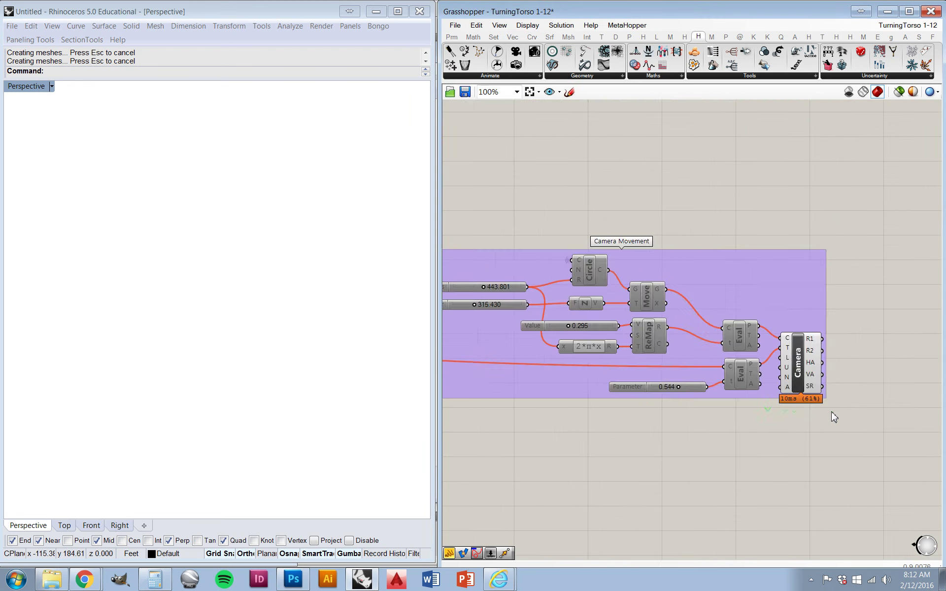
{"action": "scroll", "coordinate": [837, 416], "scroll_direction": "down", "scroll_amount": 5}
{"action": "scroll", "coordinate": [855, 424], "scroll_direction": "down", "scroll_amount": 4}
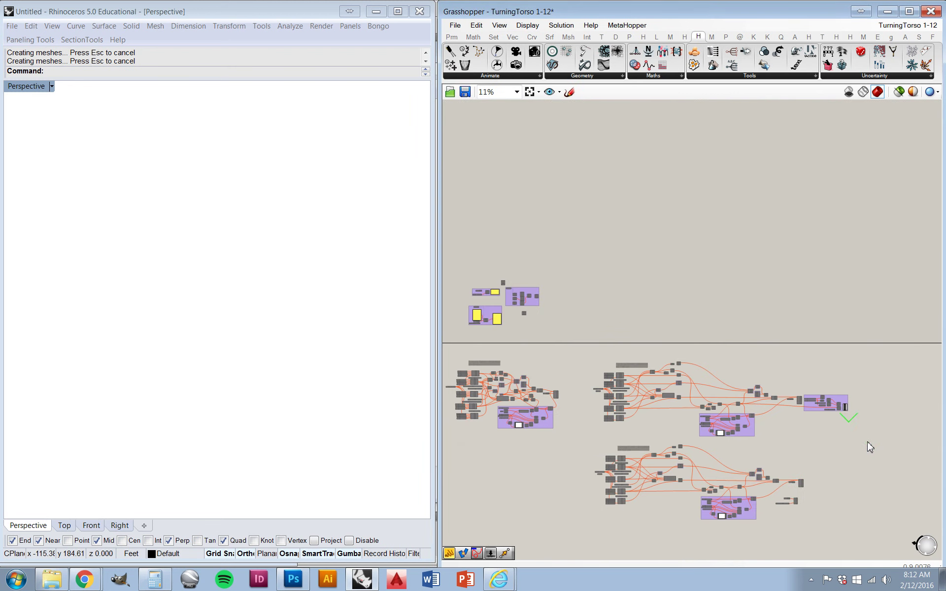
{"action": "left_click_drag", "start_coordinate": [866, 441], "coordinate": [589, 352]}
{"action": "middle_click", "coordinate": [593, 350]}
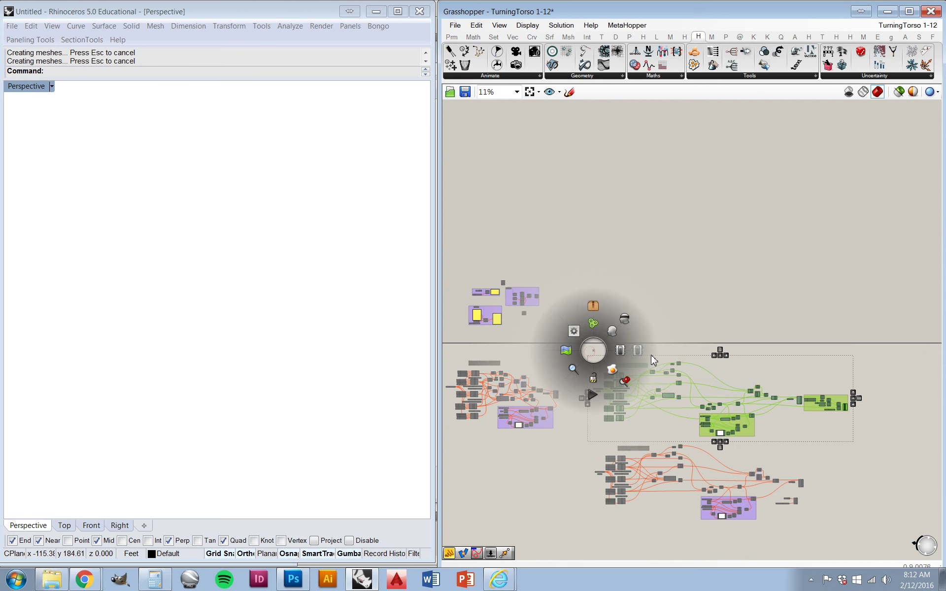
{"action": "left_click", "coordinate": [621, 350]}
{"action": "left_click", "coordinate": [780, 339]}
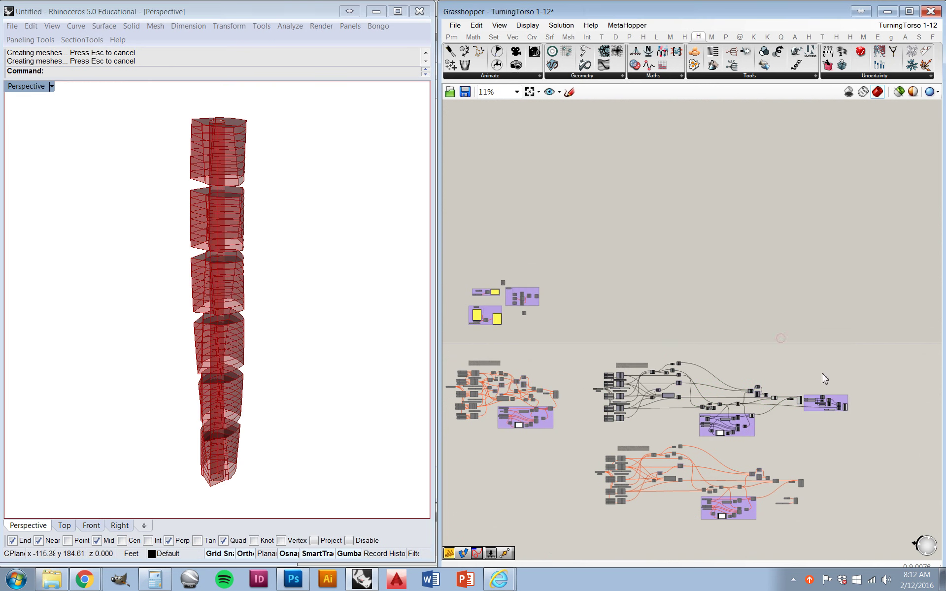
- Examine the inputs of the Camera component in the Camera Movement group, from camera location and target through to input A
{"action": "scroll", "coordinate": [832, 398], "scroll_direction": "up", "scroll_amount": 10}
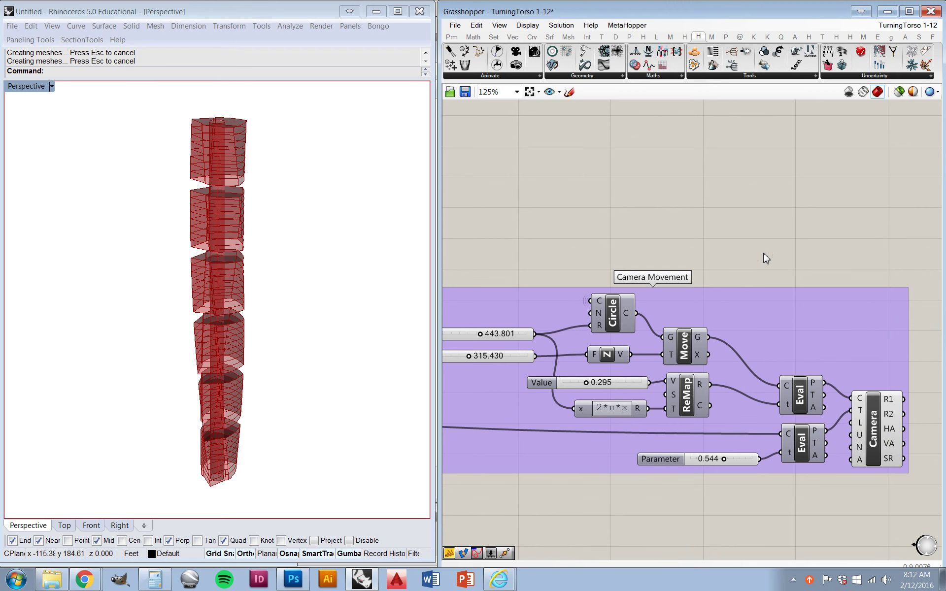
{"action": "scroll", "coordinate": [770, 286], "scroll_direction": "down", "scroll_amount": 2}
{"action": "scroll", "coordinate": [781, 332], "scroll_direction": "up", "scroll_amount": 5}
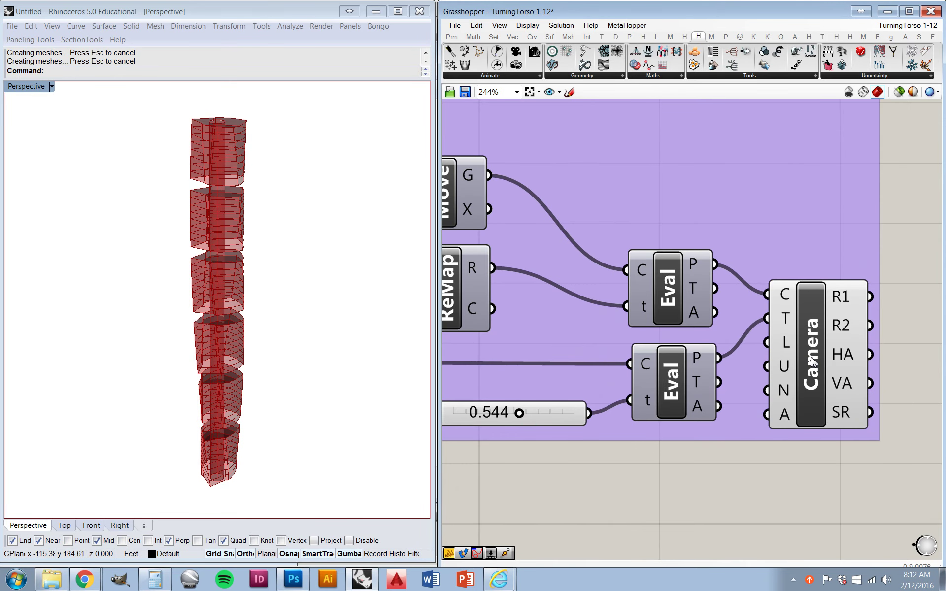
{"action": "mouse_move", "coordinate": [787, 295]}
{"action": "mouse_move", "coordinate": [788, 323]}
{"action": "mouse_move", "coordinate": [787, 341]}
{"action": "mouse_move", "coordinate": [783, 367]}
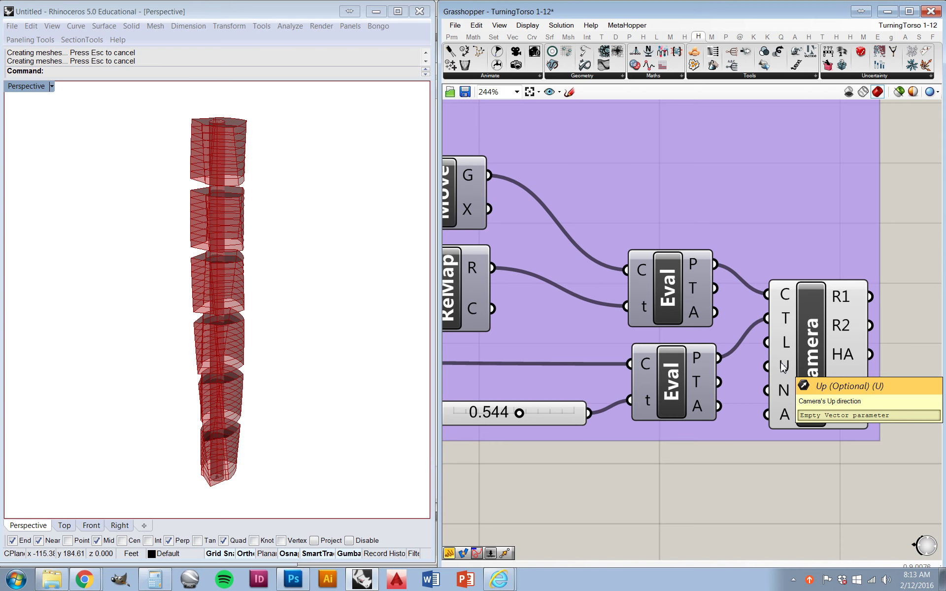
{"action": "mouse_move", "coordinate": [785, 398]}
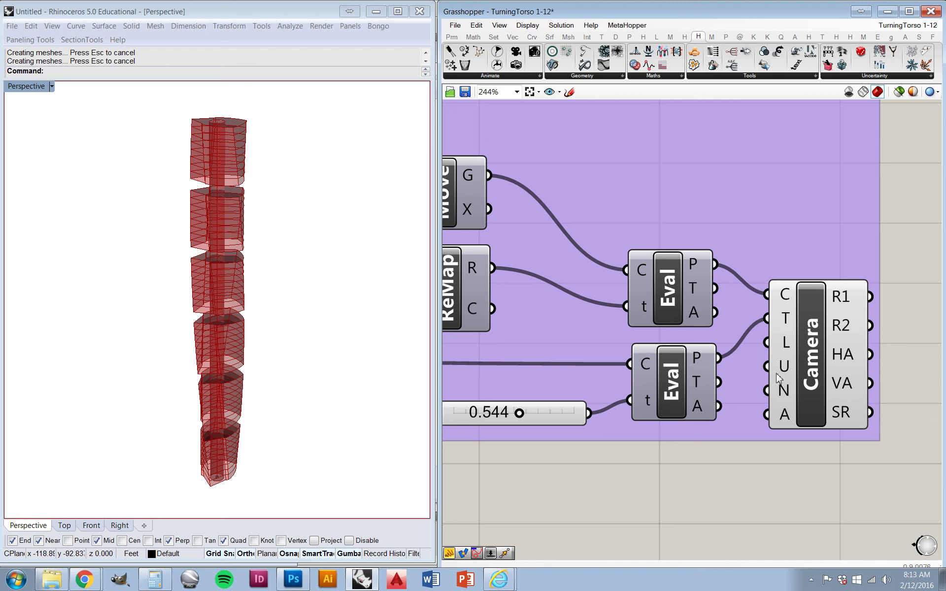
{"action": "left_click", "coordinate": [137, 284]}
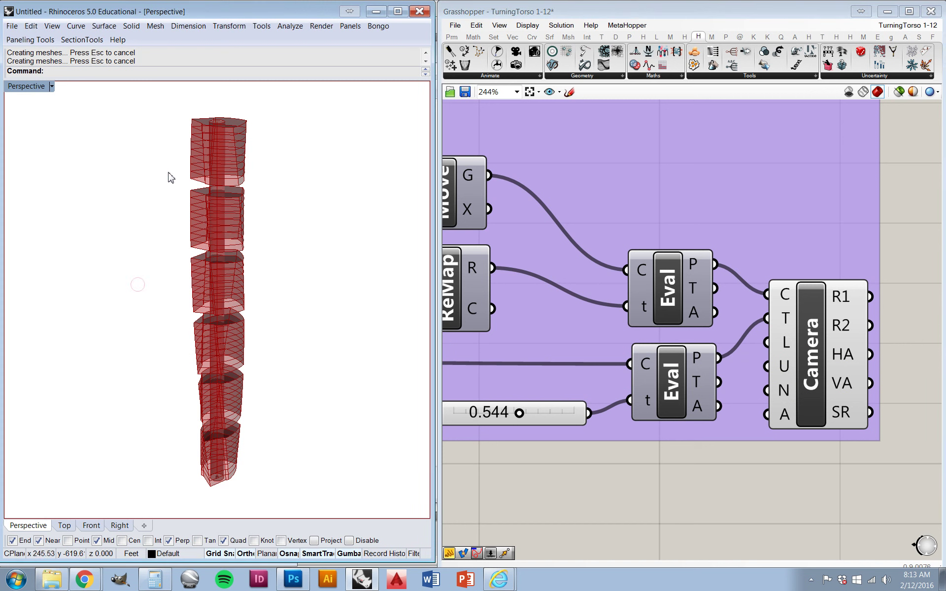
{"action": "left_click", "coordinate": [785, 463]}
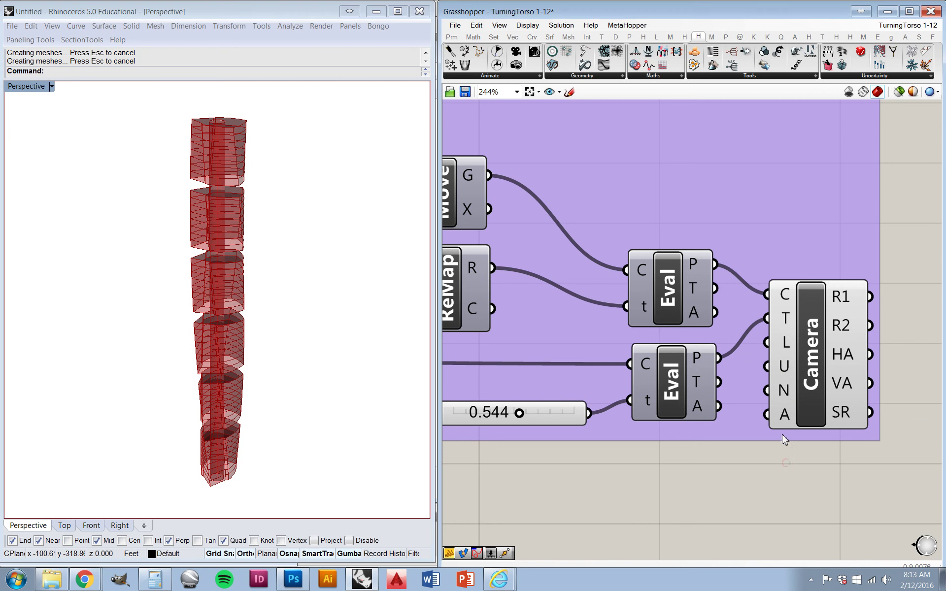
{"action": "mouse_move", "coordinate": [782, 421]}
- Examine the Camera component's outputs: the frame rectangles R1 and R2, horizontal and vertical view angles, and SR
{"action": "mouse_move", "coordinate": [845, 305]}
{"action": "mouse_move", "coordinate": [852, 325]}
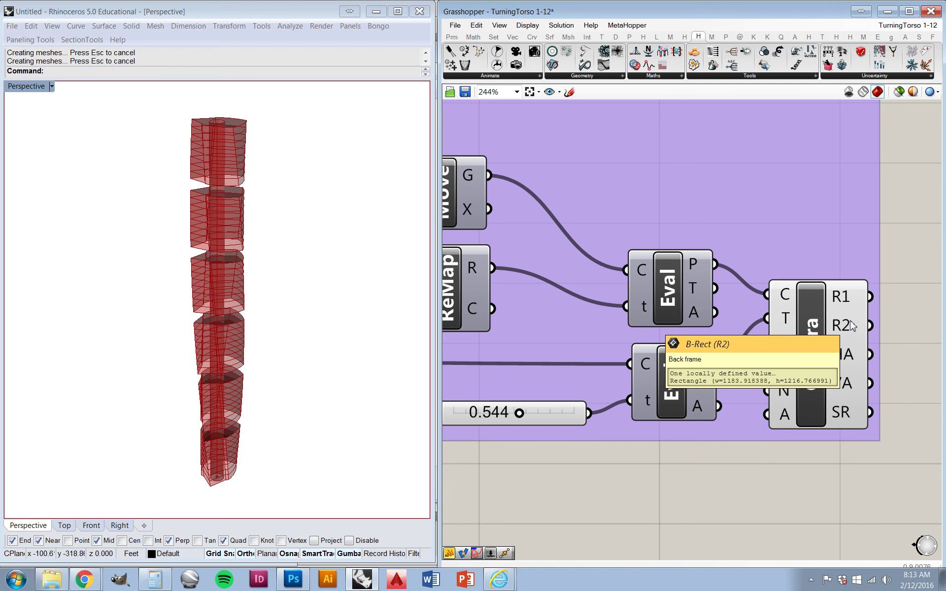
{"action": "mouse_move", "coordinate": [847, 361]}
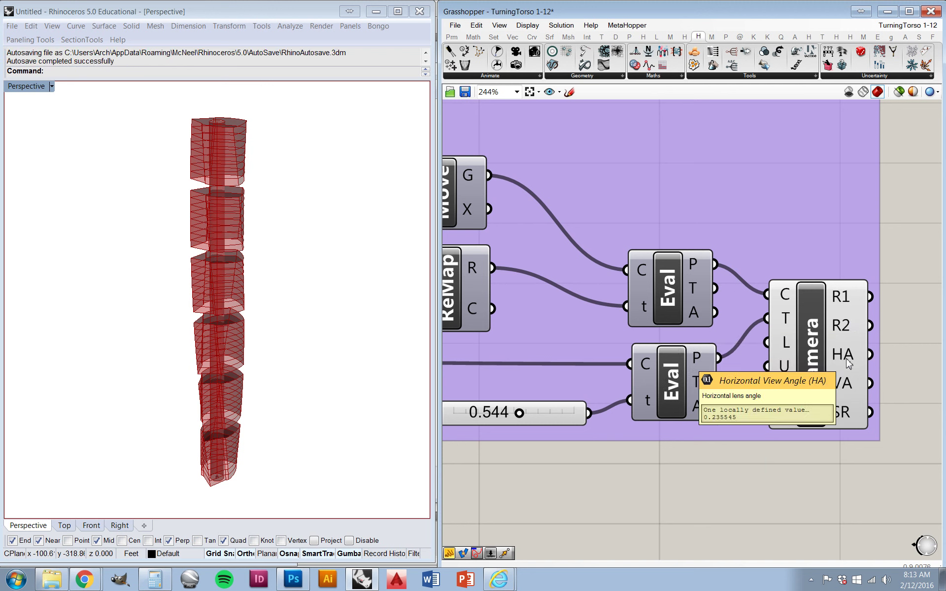
{"action": "mouse_move", "coordinate": [846, 387]}
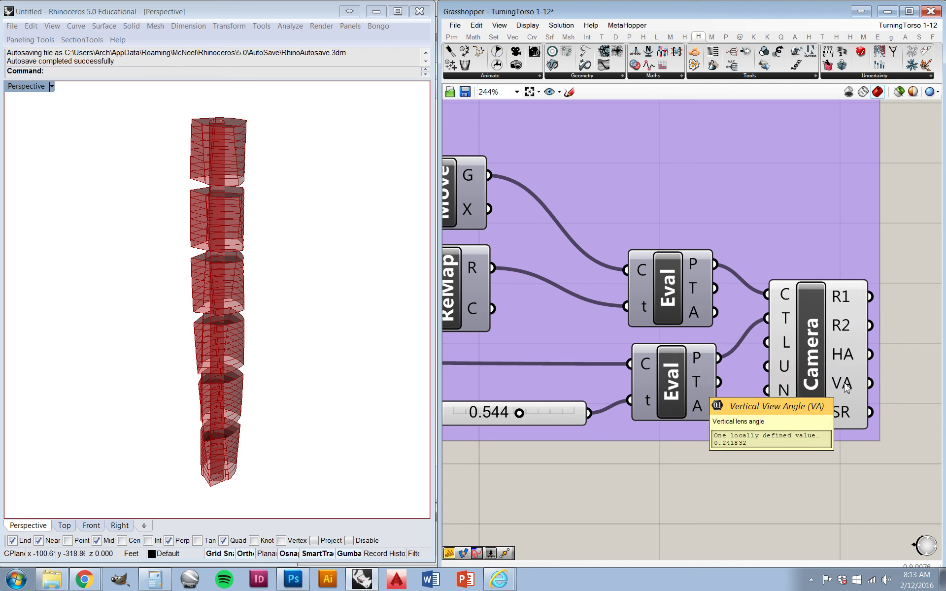
{"action": "mouse_move", "coordinate": [848, 418]}
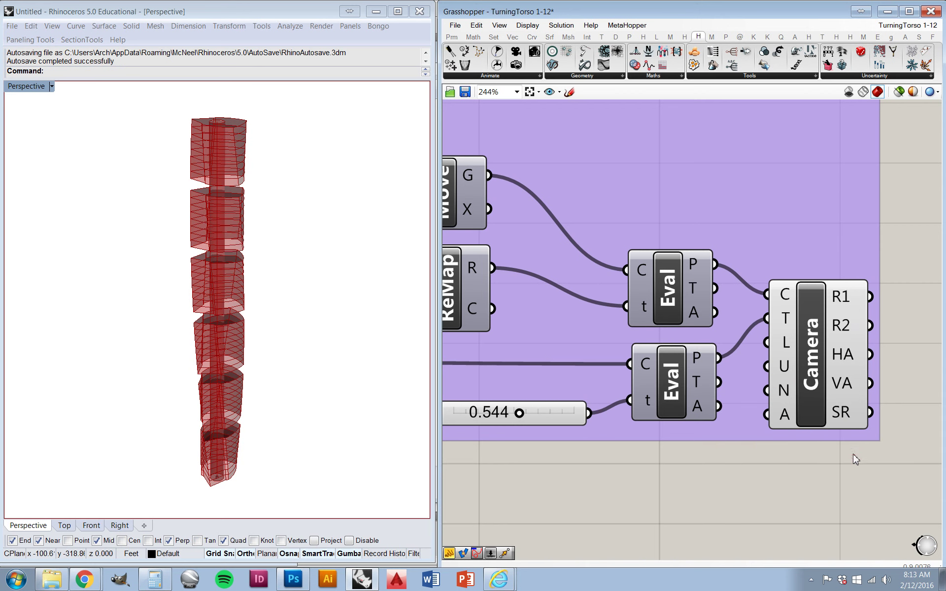
- Set the Integer slider driving the Centipede components of the 82-138 ms definition to 22
{"action": "scroll", "coordinate": [854, 453], "scroll_direction": "down", "scroll_amount": 2}
{"action": "scroll", "coordinate": [836, 423], "scroll_direction": "down", "scroll_amount": 15}
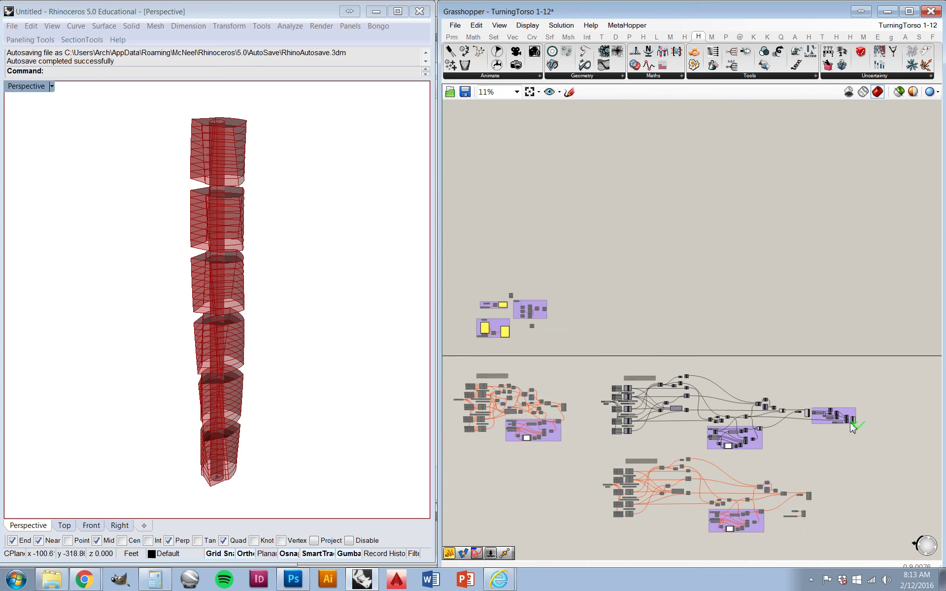
{"action": "scroll", "coordinate": [608, 403], "scroll_direction": "up", "scroll_amount": 17}
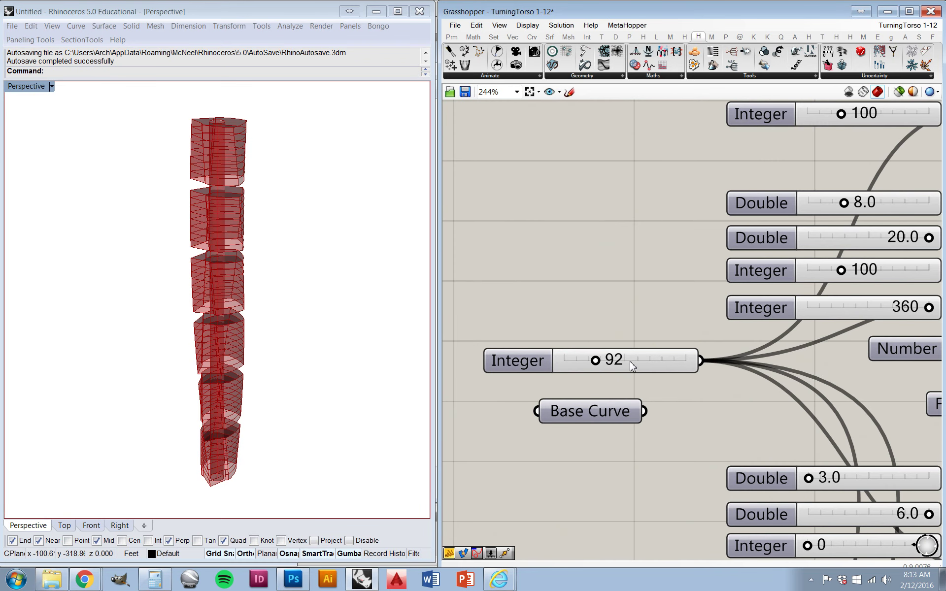
{"action": "left_click_drag", "start_coordinate": [595, 360], "coordinate": [576, 367]}
{"action": "left_click", "coordinate": [529, 296]}
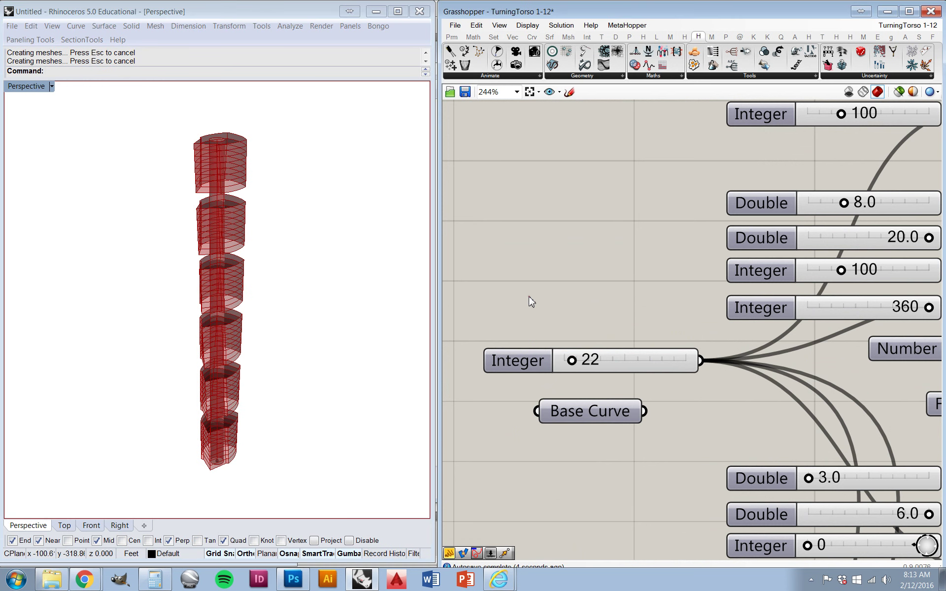
- Examine how the two Evaluate Curve components in the Camera Movement group feed the Camera's C and T inputs
{"action": "scroll", "coordinate": [524, 347], "scroll_direction": "down", "scroll_amount": 10}
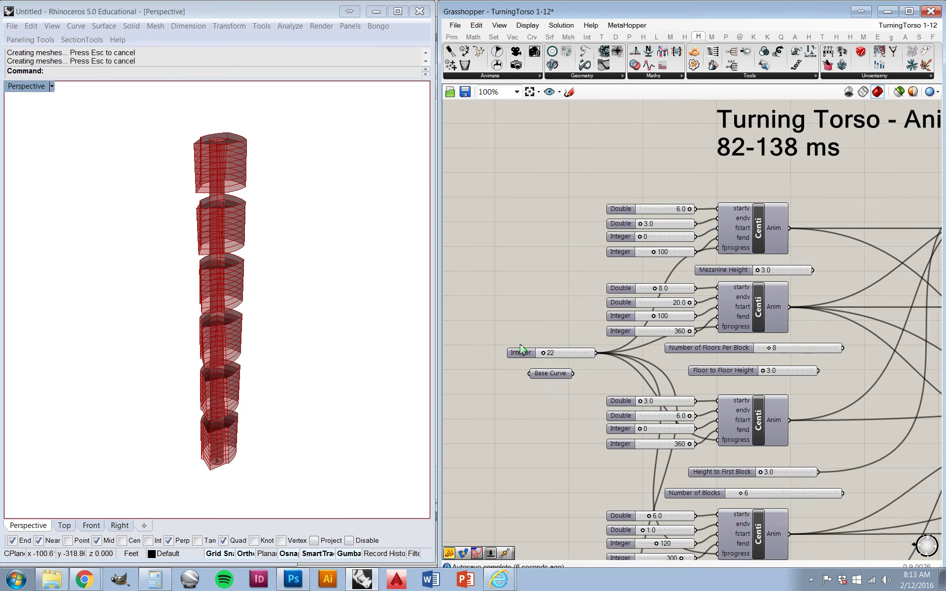
{"action": "scroll", "coordinate": [919, 376], "scroll_direction": "up", "scroll_amount": 3}
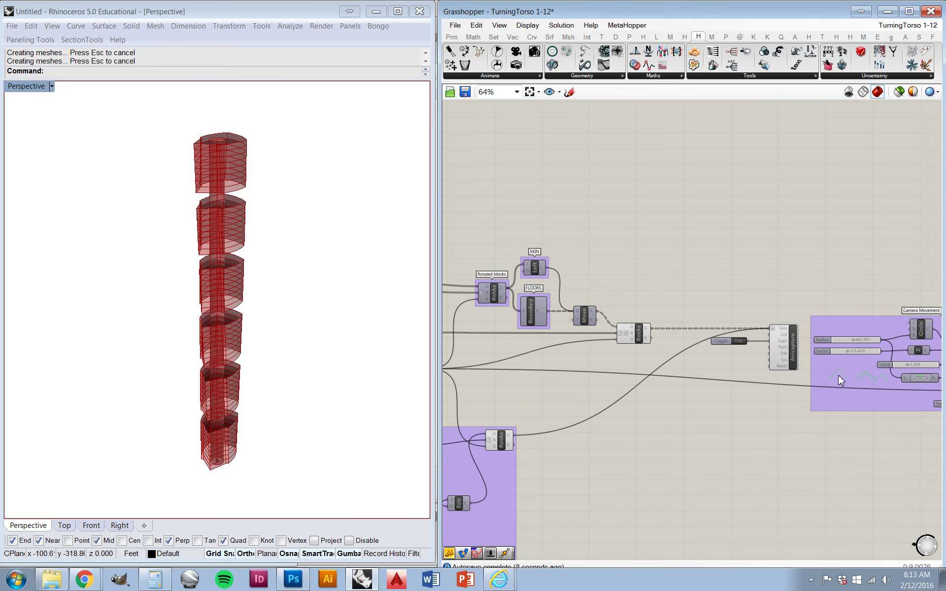
{"action": "scroll", "coordinate": [699, 351], "scroll_direction": "down", "scroll_amount": 2}
{"action": "scroll", "coordinate": [699, 350], "scroll_direction": "up", "scroll_amount": 6}
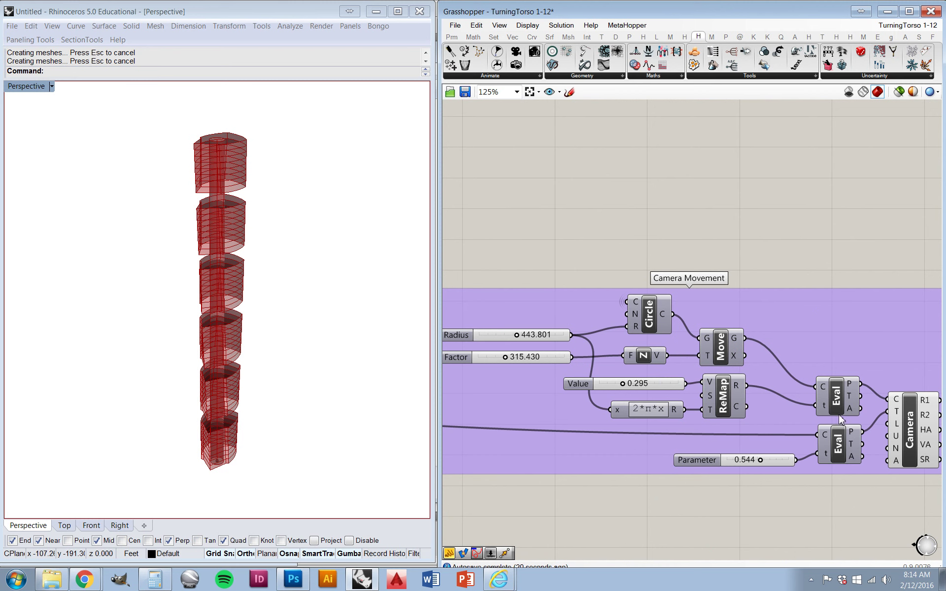
{"action": "scroll", "coordinate": [671, 420], "scroll_direction": "down", "scroll_amount": 2}
{"action": "scroll", "coordinate": [804, 405], "scroll_direction": "up", "scroll_amount": 4}
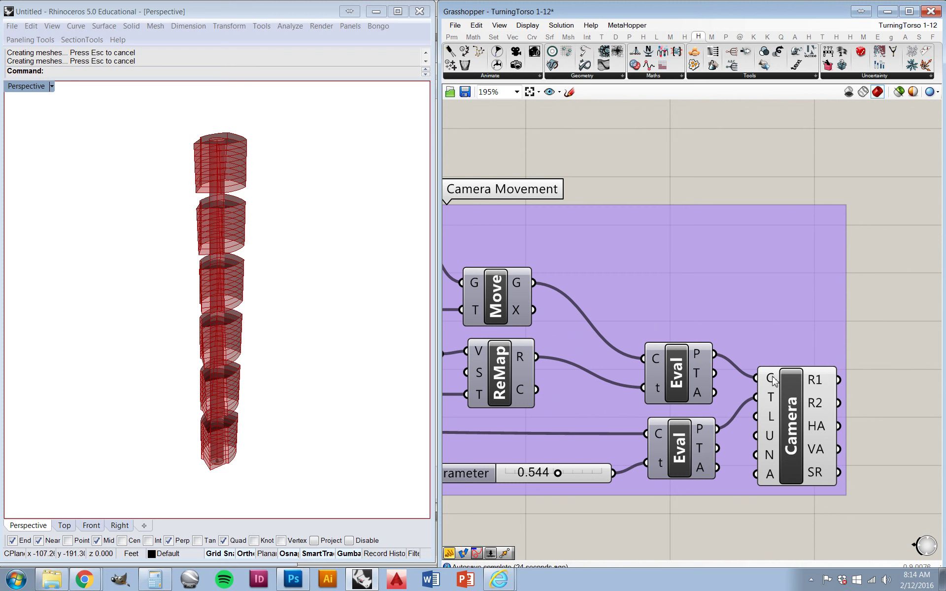
{"action": "mouse_move", "coordinate": [773, 381]}
{"action": "scroll", "coordinate": [887, 389], "scroll_direction": "down", "scroll_amount": 1}
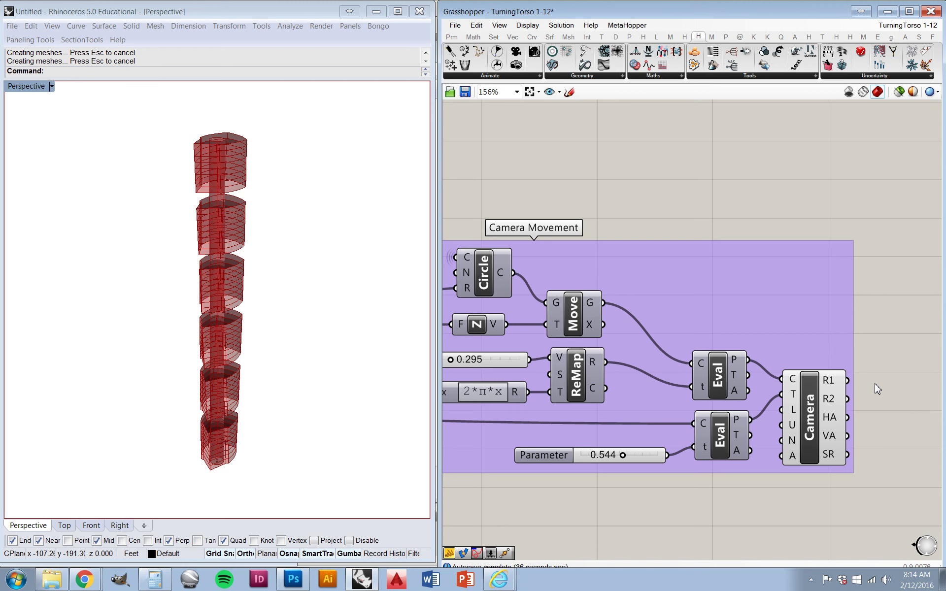
{"action": "scroll", "coordinate": [717, 411], "scroll_direction": "up", "scroll_amount": 1}
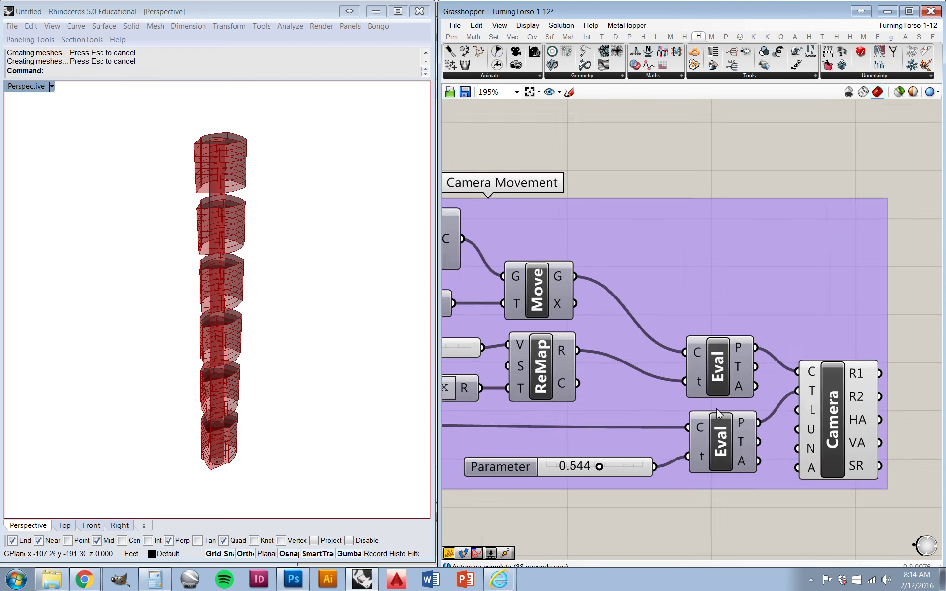
{"action": "scroll", "coordinate": [717, 413], "scroll_direction": "up", "scroll_amount": 3}
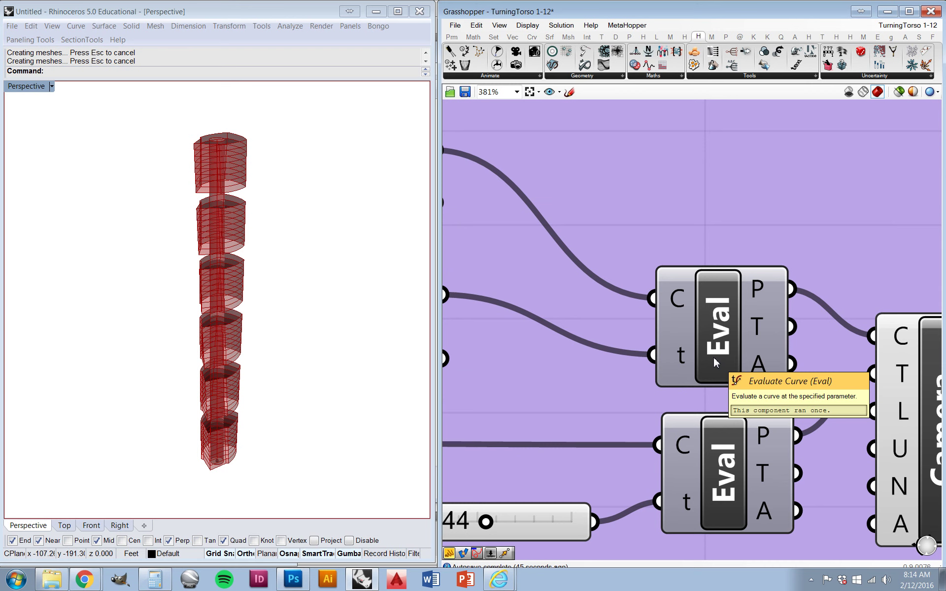
{"action": "scroll", "coordinate": [774, 342], "scroll_direction": "down", "scroll_amount": 3}
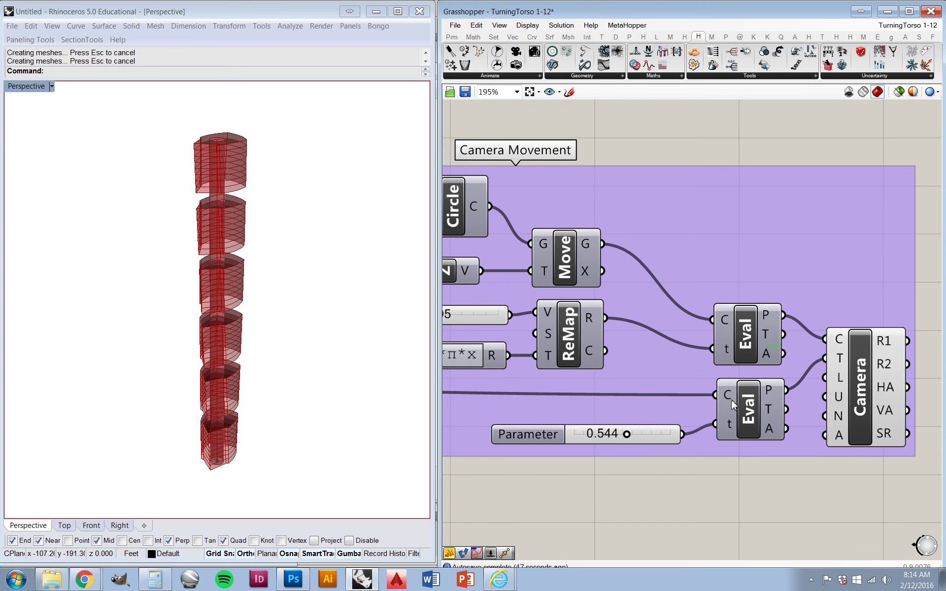
{"action": "scroll", "coordinate": [750, 409], "scroll_direction": "down", "scroll_amount": 1}
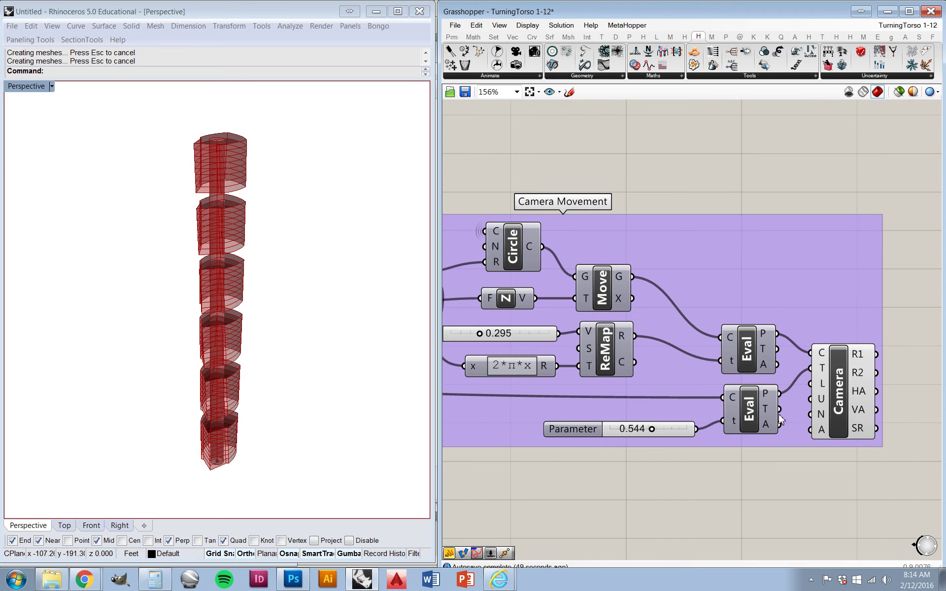
- Enable the preview of the Camera Movement group's Circle and view it around the tower in the Rhino perspective
{"action": "scroll", "coordinate": [840, 440], "scroll_direction": "down", "scroll_amount": 3}
{"action": "scroll", "coordinate": [670, 349], "scroll_direction": "up", "scroll_amount": 6}
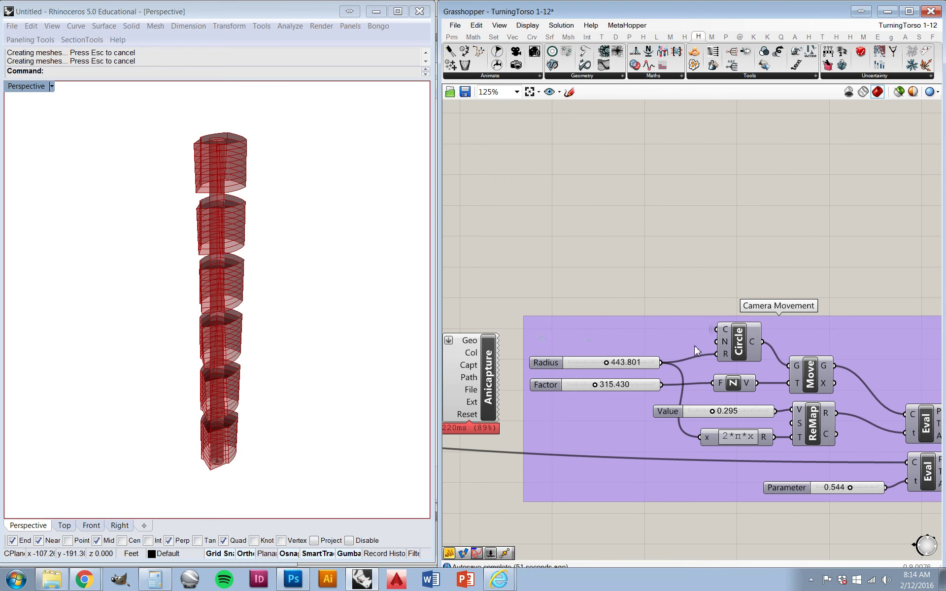
{"action": "left_click", "coordinate": [696, 352]}
{"action": "middle_click", "coordinate": [696, 351]}
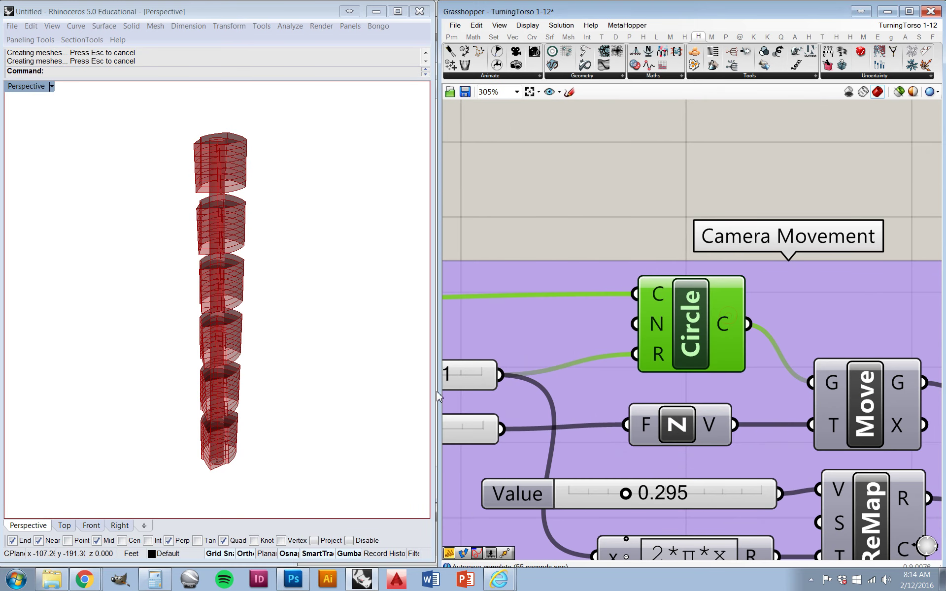
{"action": "middle_click", "coordinate": [698, 302]}
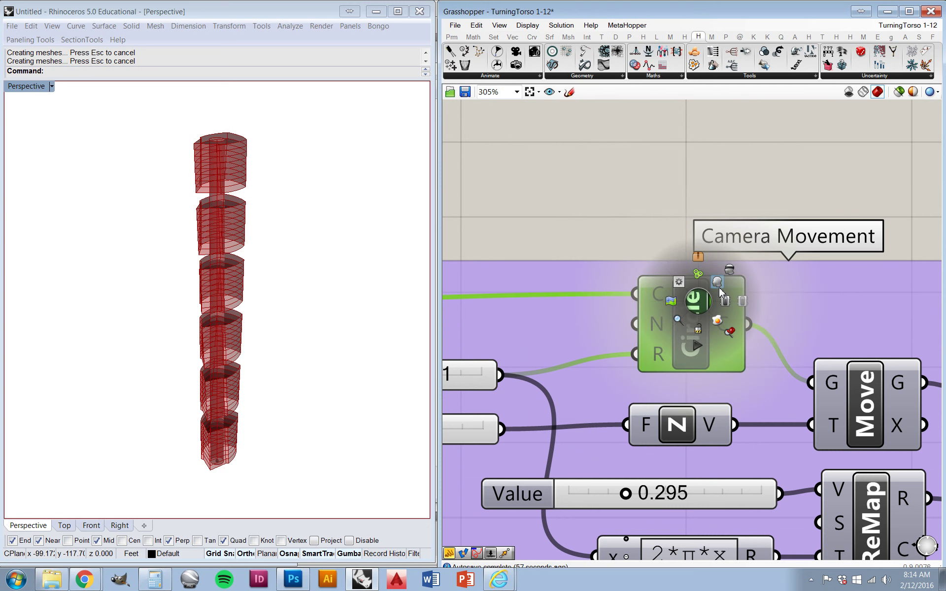
{"action": "left_click", "coordinate": [722, 298]}
{"action": "left_click", "coordinate": [350, 369]}
{"action": "scroll", "coordinate": [269, 340], "scroll_direction": "down", "scroll_amount": 3}
{"action": "right_click_drag", "start_coordinate": [268, 340], "coordinate": [330, 289]}
{"action": "right_click_drag", "start_coordinate": [337, 333], "coordinate": [342, 373]}
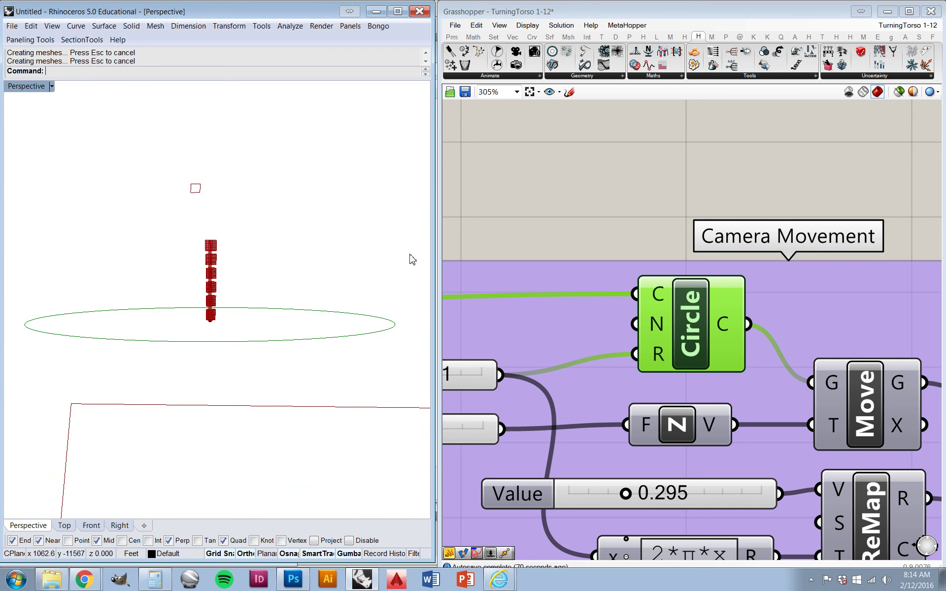
{"action": "left_click", "coordinate": [506, 232]}
- Turn off the preview of the Camera component in the Camera Movement group
{"action": "scroll", "coordinate": [503, 311], "scroll_direction": "down", "scroll_amount": 4}
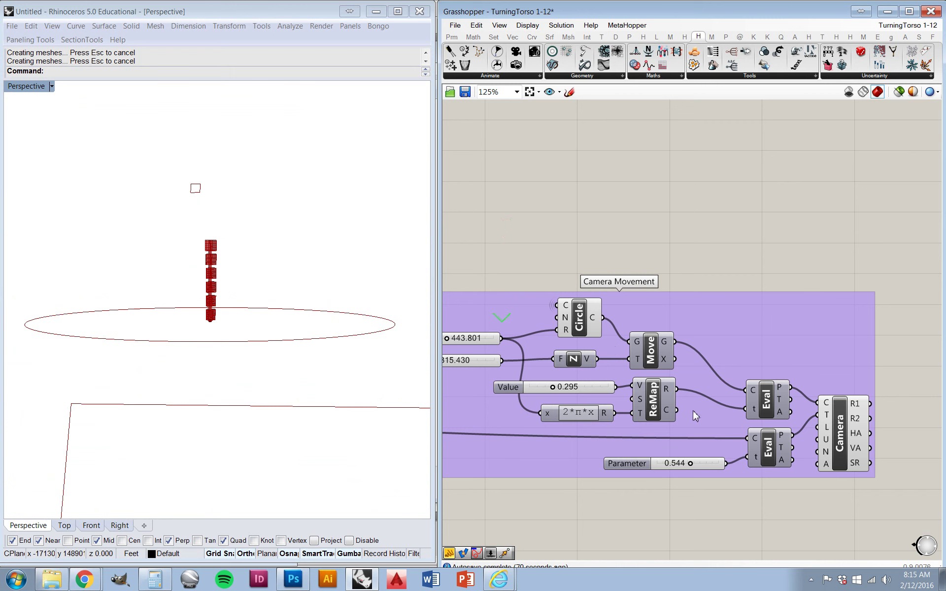
{"action": "scroll", "coordinate": [601, 412], "scroll_direction": "up", "scroll_amount": 1}
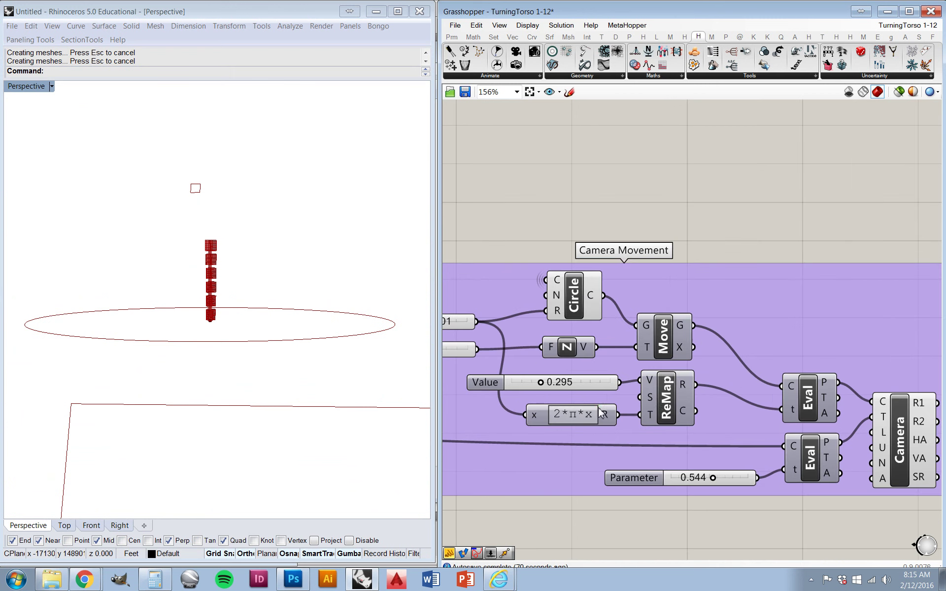
{"action": "left_click", "coordinate": [880, 460]}
{"action": "middle_click", "coordinate": [889, 447]}
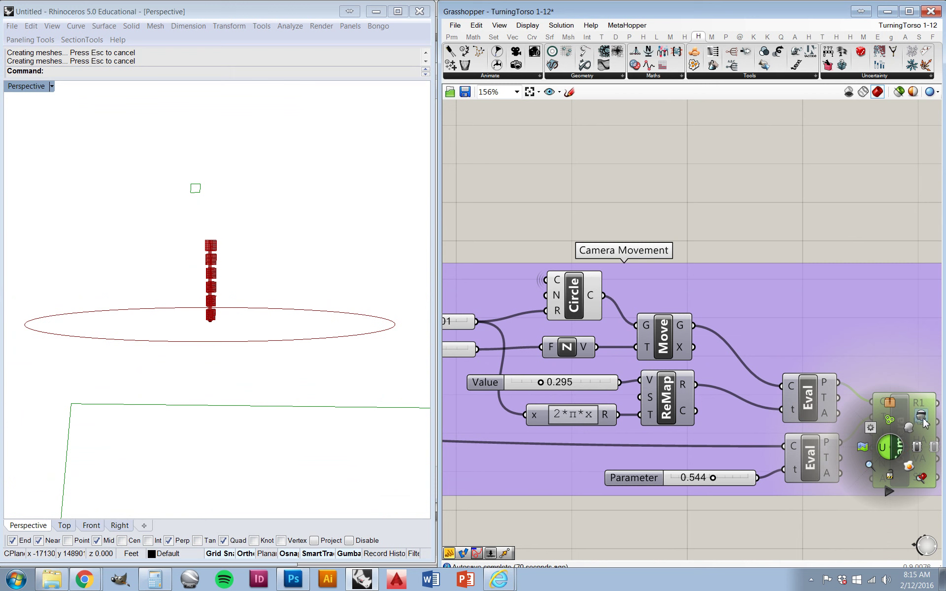
{"action": "left_click", "coordinate": [931, 449]}
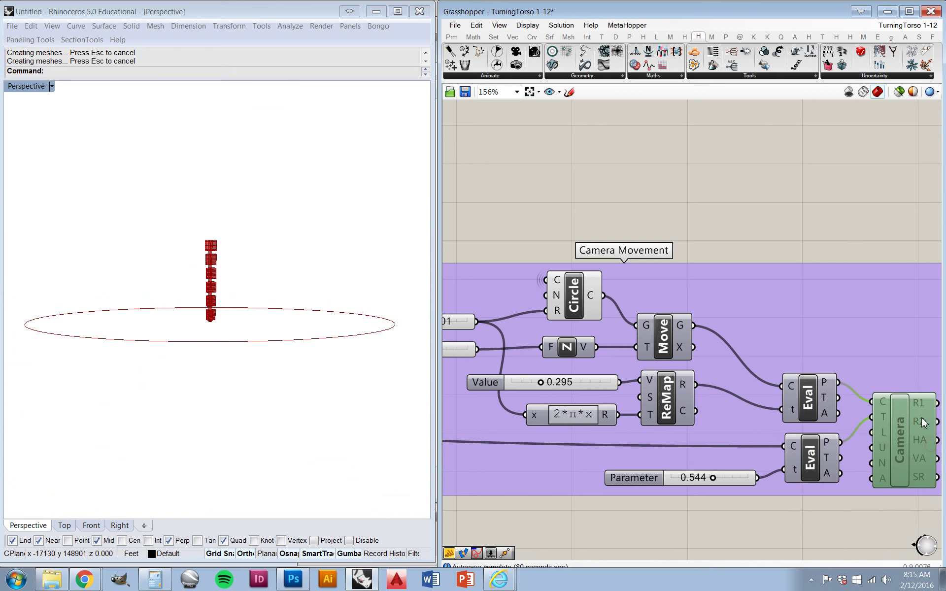
{"action": "left_click", "coordinate": [837, 252]}
- Enable the previews of both Evaluate Curve components that feed the Camera's C and T inputs
{"action": "left_click", "coordinate": [257, 378]}
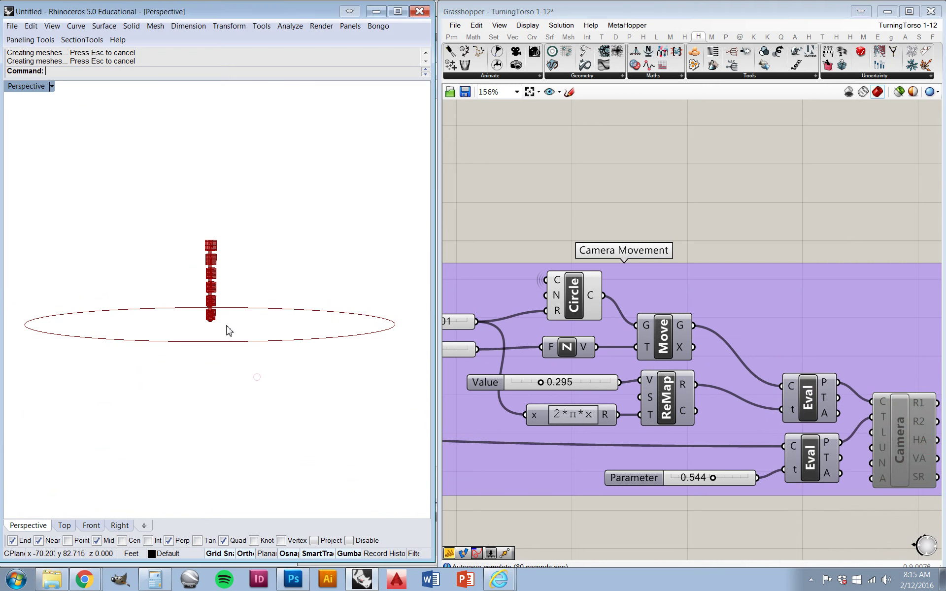
{"action": "scroll", "coordinate": [211, 306], "scroll_direction": "up", "scroll_amount": 5}
{"action": "scroll", "coordinate": [235, 342], "scroll_direction": "down", "scroll_amount": 8}
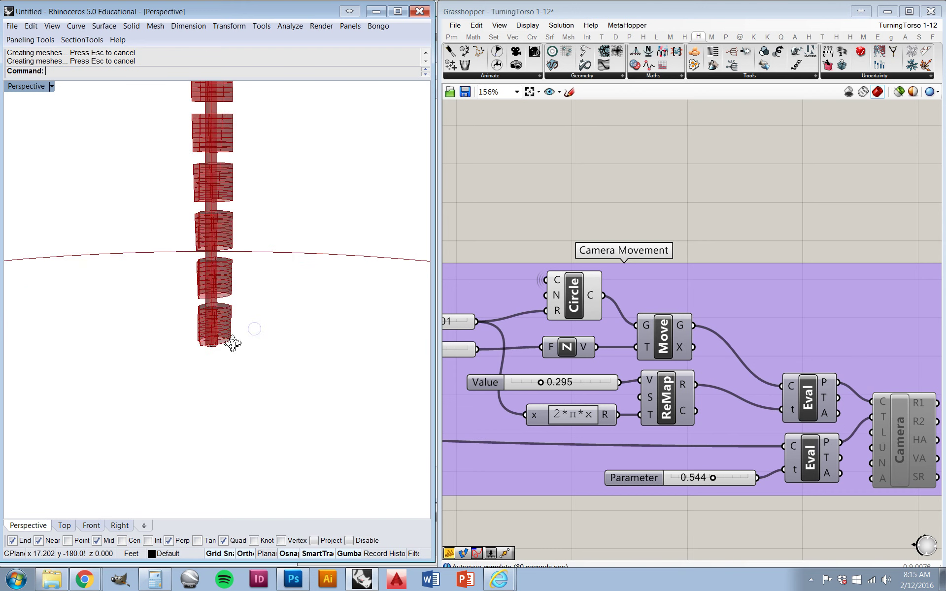
{"action": "scroll", "coordinate": [203, 387], "scroll_direction": "up", "scroll_amount": 8}
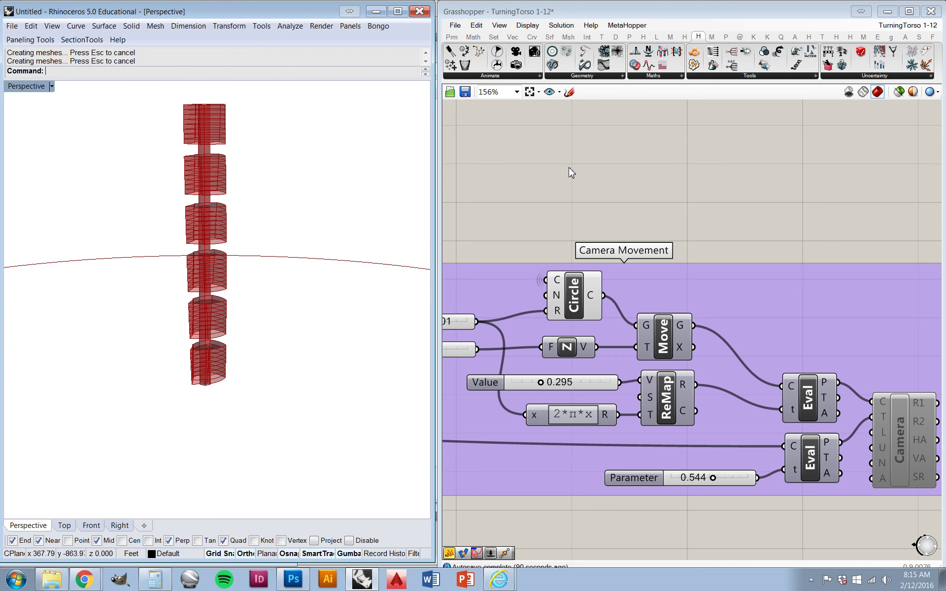
{"action": "scroll", "coordinate": [808, 254], "scroll_direction": "down", "scroll_amount": 4}
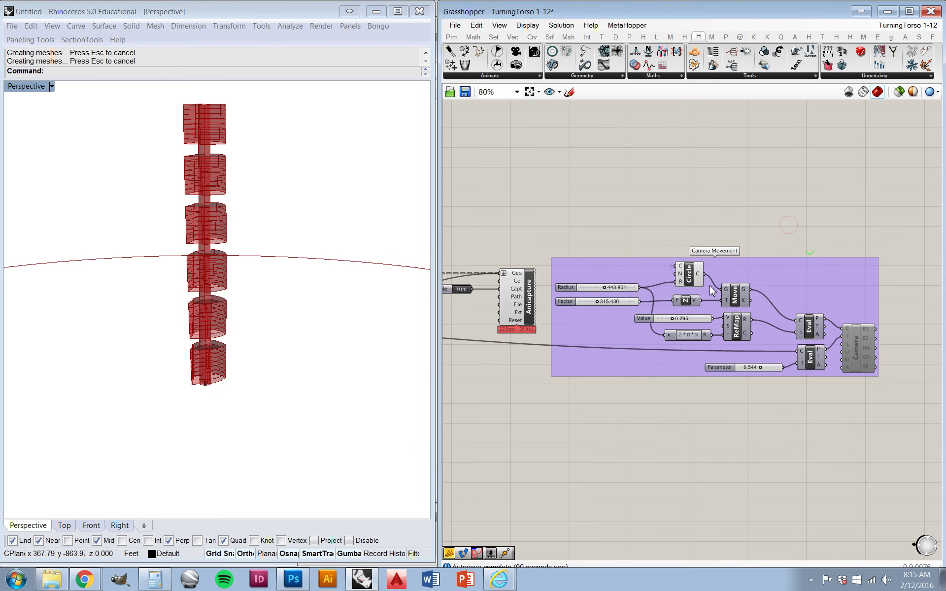
{"action": "scroll", "coordinate": [768, 322], "scroll_direction": "up", "scroll_amount": 5}
{"action": "left_click", "coordinate": [897, 339]}
{"action": "key", "text": "space"}
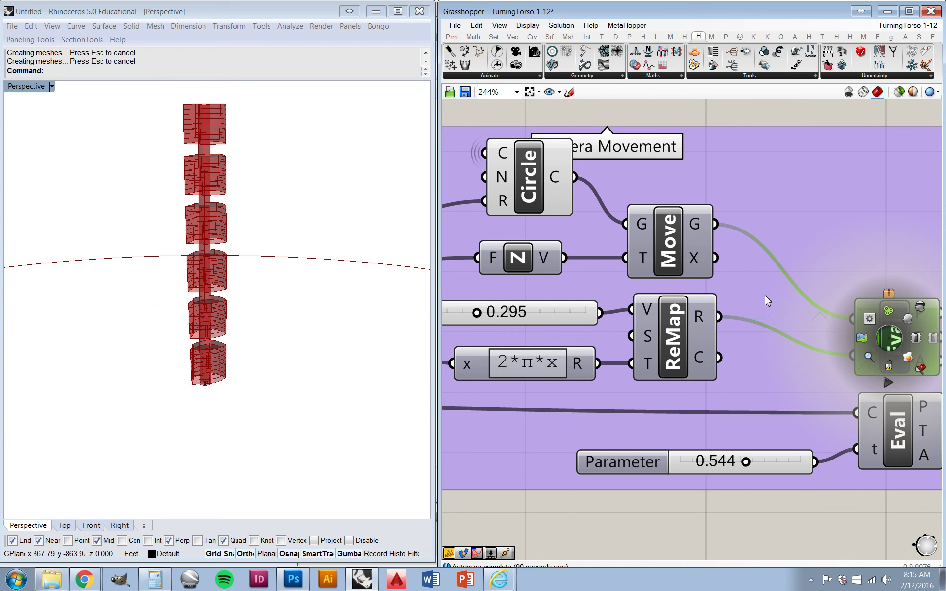
{"action": "left_click", "coordinate": [913, 321]}
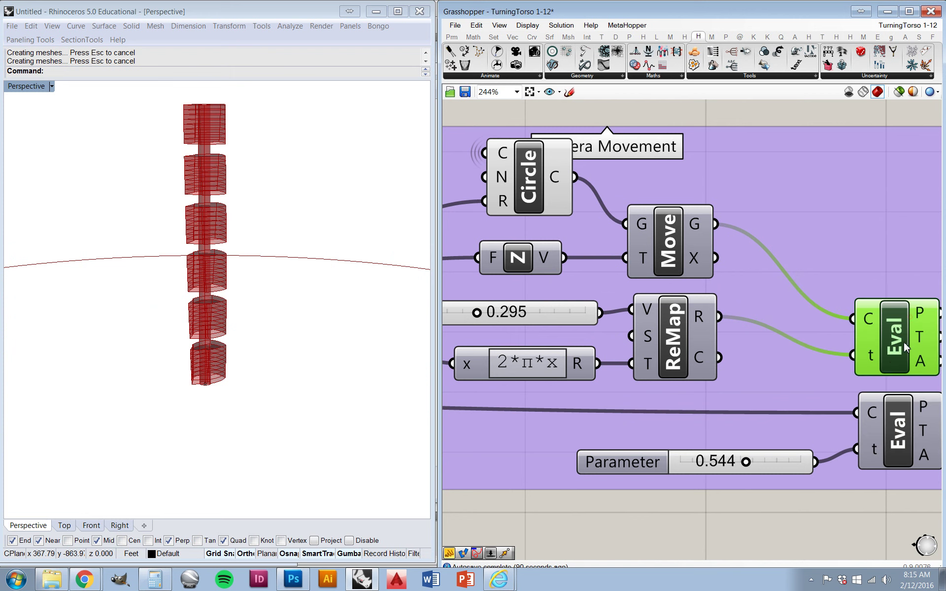
{"action": "left_click", "coordinate": [894, 442]}
{"action": "key", "text": "space"}
{"action": "left_click", "coordinate": [902, 417]}
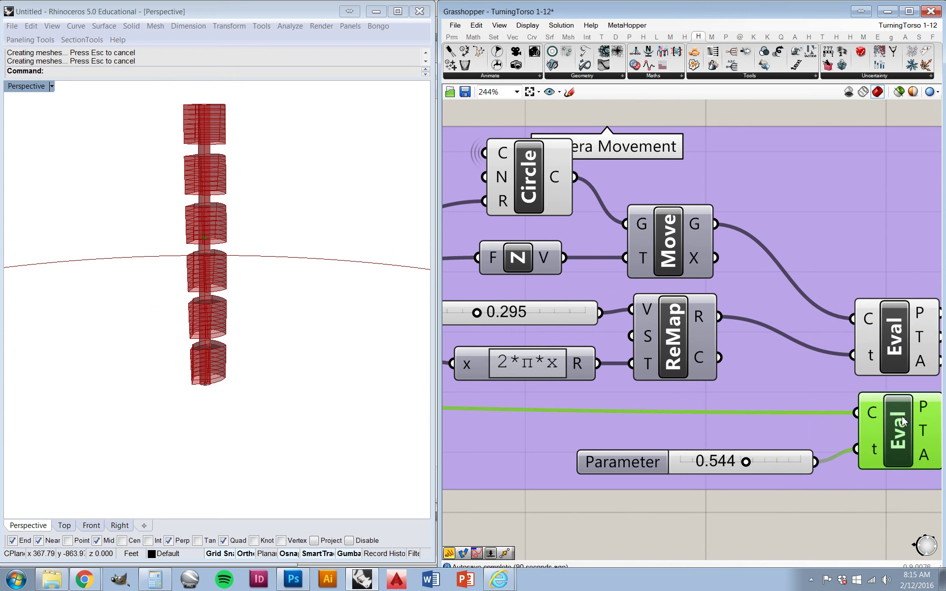
{"action": "left_click", "coordinate": [786, 111]}
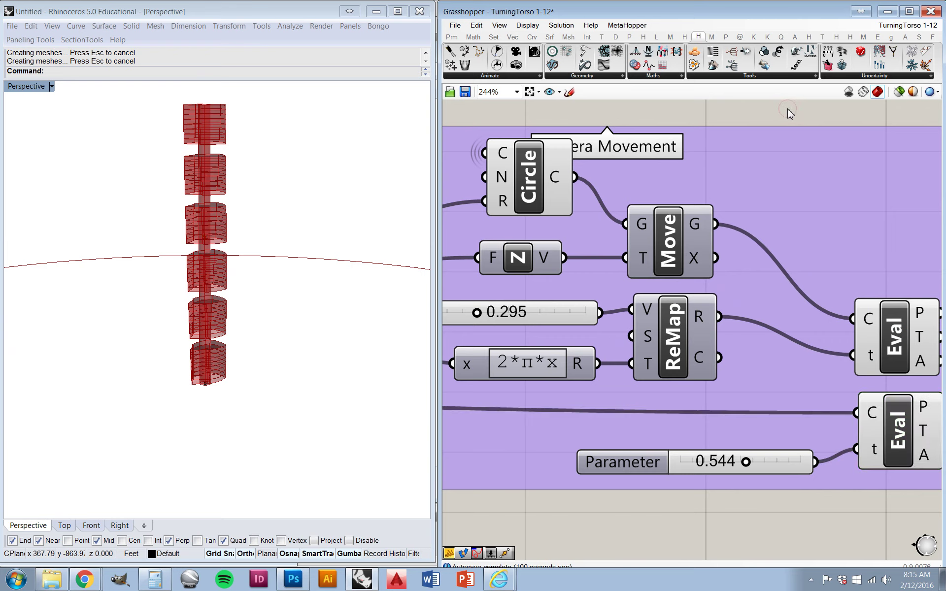
- Hide the preview of the tower components between the Centipede inputs and the Camera Movement group
{"action": "scroll", "coordinate": [786, 189], "scroll_direction": "down", "scroll_amount": 6}
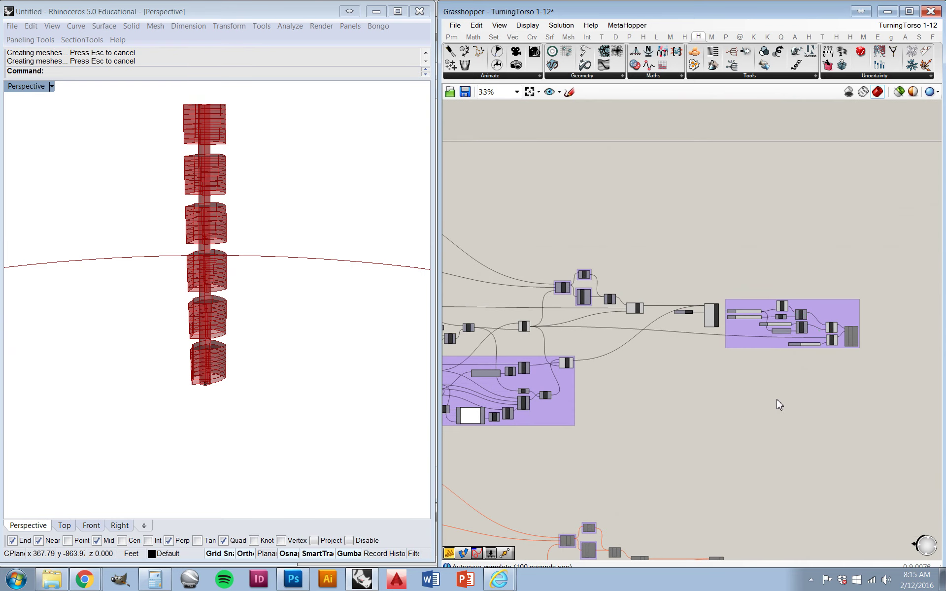
{"action": "scroll", "coordinate": [779, 405], "scroll_direction": "down", "scroll_amount": 3}
{"action": "left_click_drag", "start_coordinate": [758, 411], "coordinate": [626, 330]}
{"action": "middle_click", "coordinate": [628, 330]}
{"action": "left_click", "coordinate": [659, 299]}
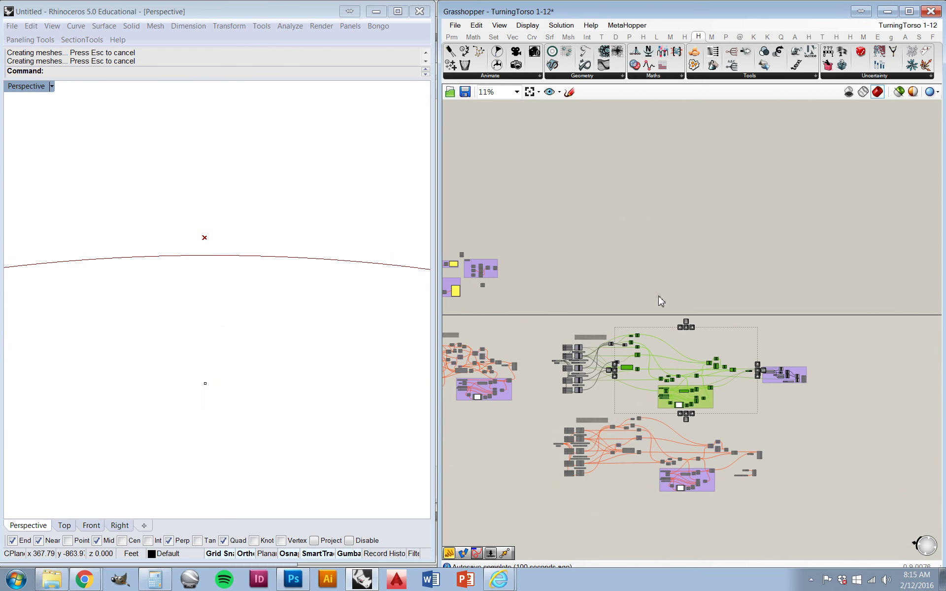
{"action": "left_click", "coordinate": [688, 265]}
- Turn on the preview of the Line component that serves as the tower's rotation axis
{"action": "scroll", "coordinate": [747, 385], "scroll_direction": "up", "scroll_amount": 5}
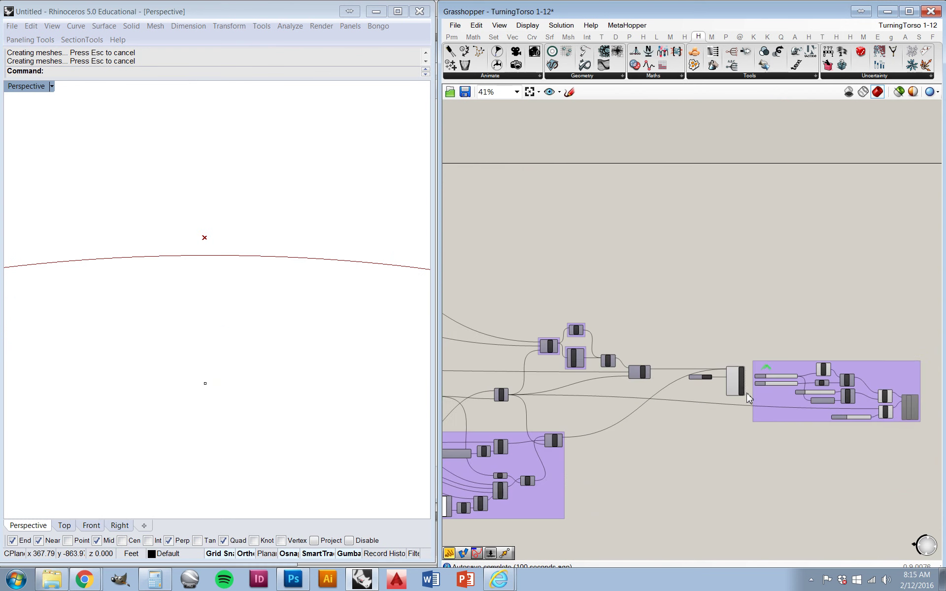
{"action": "scroll", "coordinate": [915, 416], "scroll_direction": "up", "scroll_amount": 3}
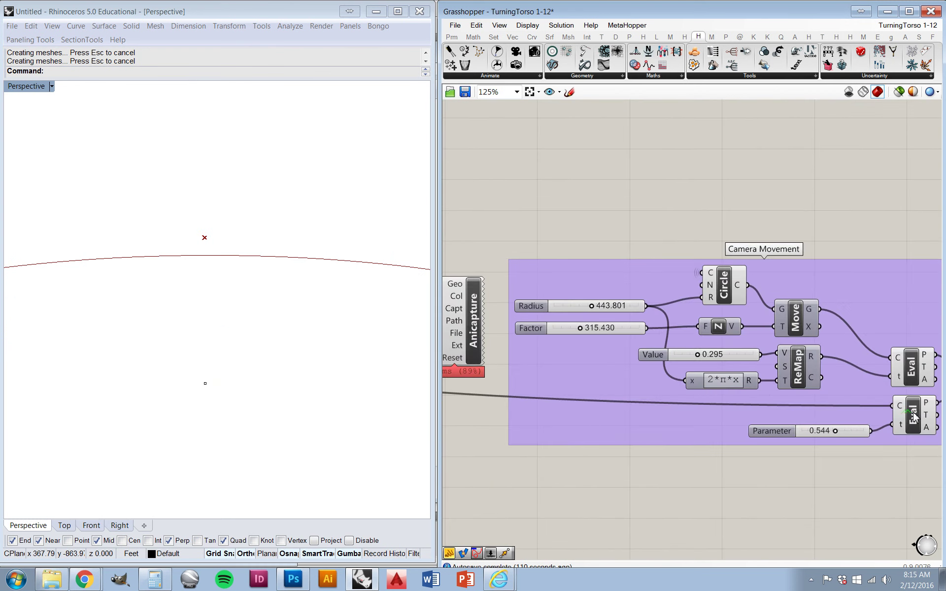
{"action": "scroll", "coordinate": [916, 413], "scroll_direction": "down", "scroll_amount": 4}
{"action": "scroll", "coordinate": [539, 399], "scroll_direction": "up", "scroll_amount": 5}
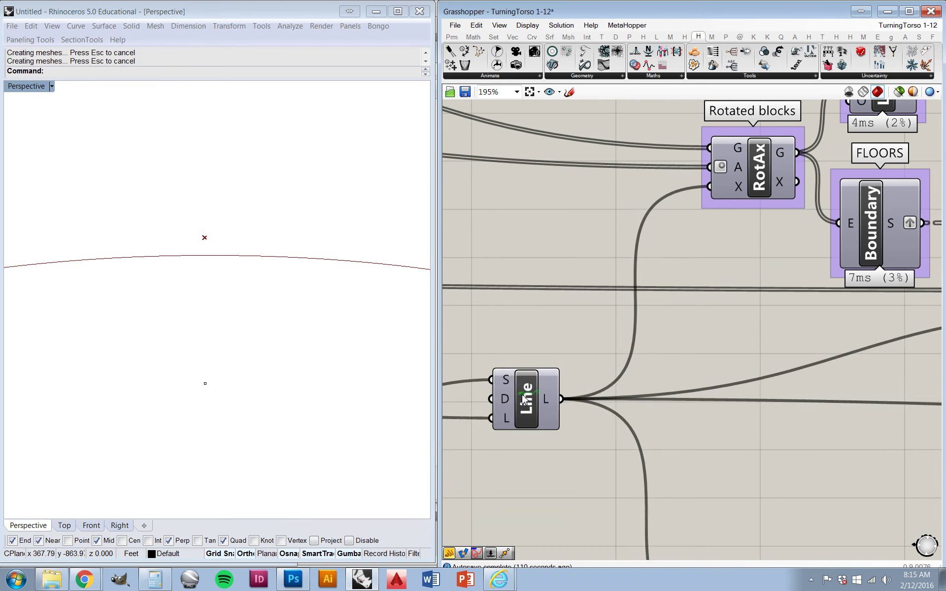
{"action": "left_click", "coordinate": [524, 396]}
{"action": "middle_click", "coordinate": [524, 394]}
{"action": "left_click", "coordinate": [547, 383]}
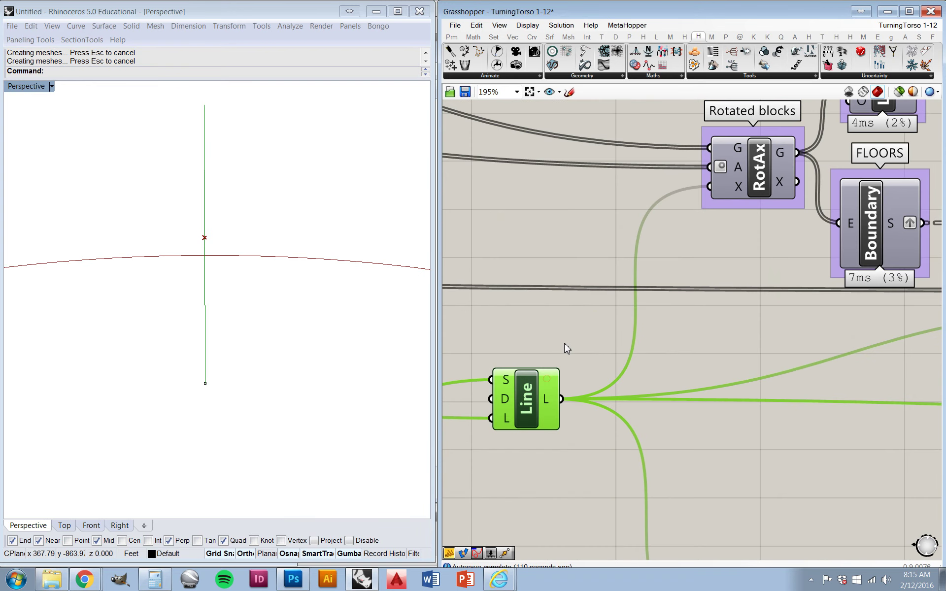
{"action": "left_click", "coordinate": [564, 406]}
- Highlight the Camera Movement group's Circle and view it around the axis line in the Rhino perspective
{"action": "scroll", "coordinate": [640, 390], "scroll_direction": "down", "scroll_amount": 8}
{"action": "scroll", "coordinate": [719, 311], "scroll_direction": "up", "scroll_amount": 10}
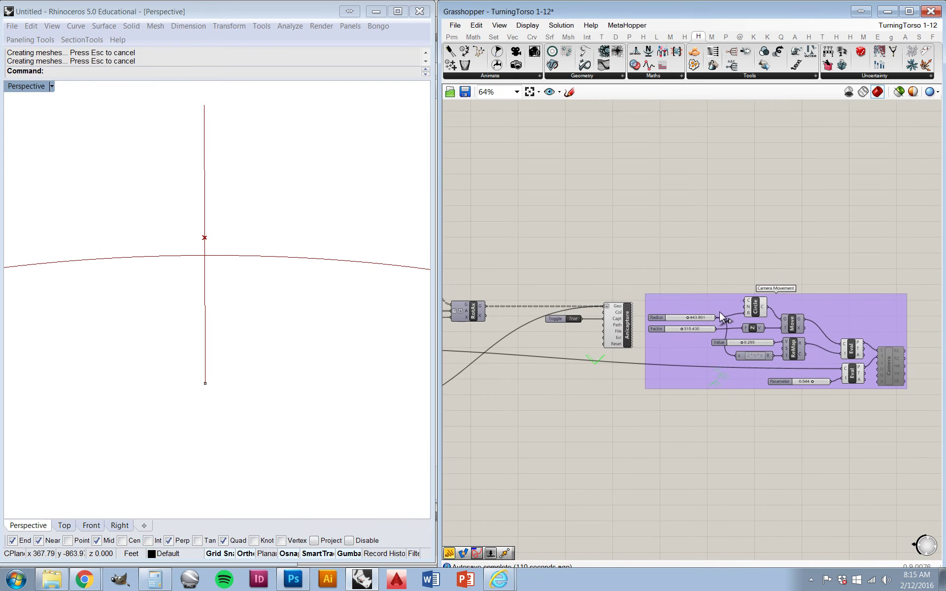
{"action": "left_click", "coordinate": [735, 302]}
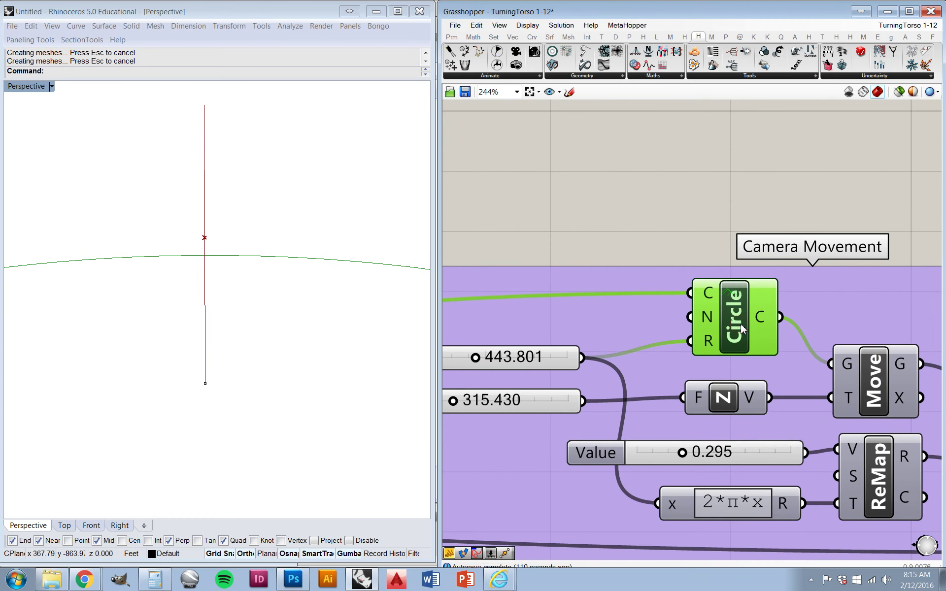
{"action": "scroll", "coordinate": [738, 302], "scroll_direction": "down", "scroll_amount": 1}
{"action": "left_click", "coordinate": [112, 271]}
{"action": "scroll", "coordinate": [206, 238], "scroll_direction": "down", "scroll_amount": 3}
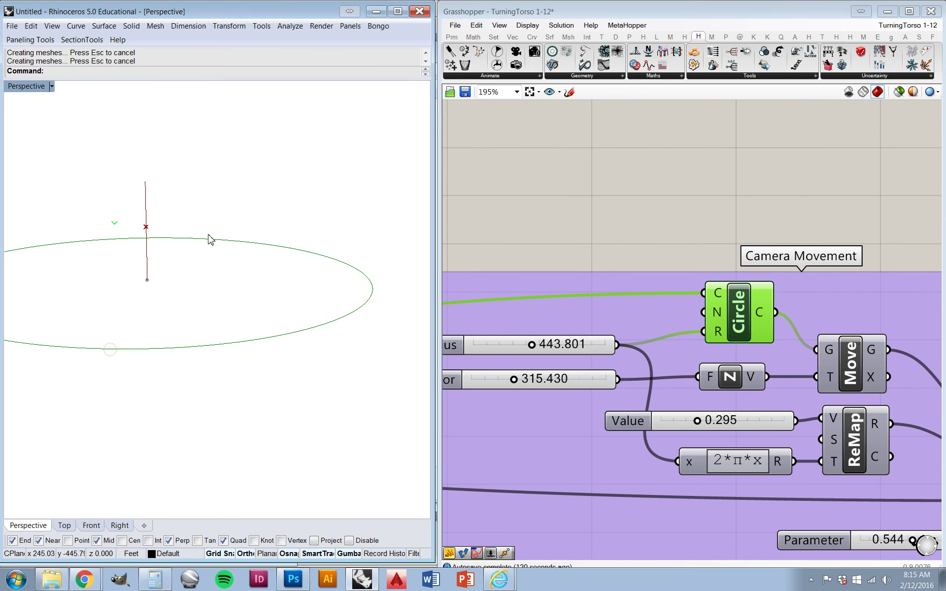
{"action": "mouse_move", "coordinate": [207, 239]}
{"action": "right_mouse_down"}
{"action": "mouse_move", "coordinate": [194, 266]}
{"action": "mouse_move", "coordinate": [206, 259]}
{"action": "right_mouse_up"}
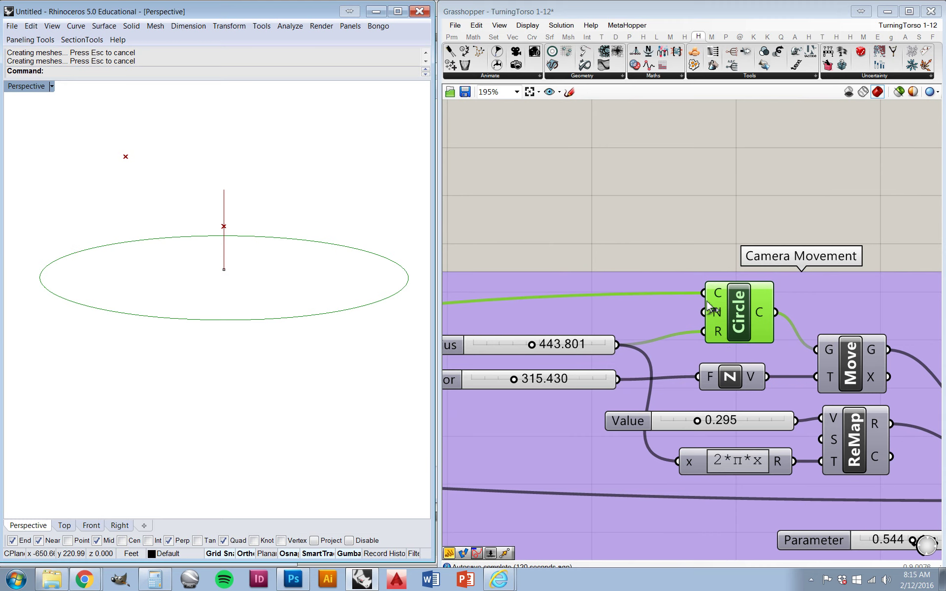
{"action": "left_click", "coordinate": [623, 217]}
- Enable the preview of the Camera Movement group's Move component and turn off that of its Circle
{"action": "scroll", "coordinate": [654, 318], "scroll_direction": "down", "scroll_amount": 3}
{"action": "scroll", "coordinate": [763, 340], "scroll_direction": "up", "scroll_amount": 4}
{"action": "left_click", "coordinate": [766, 341]}
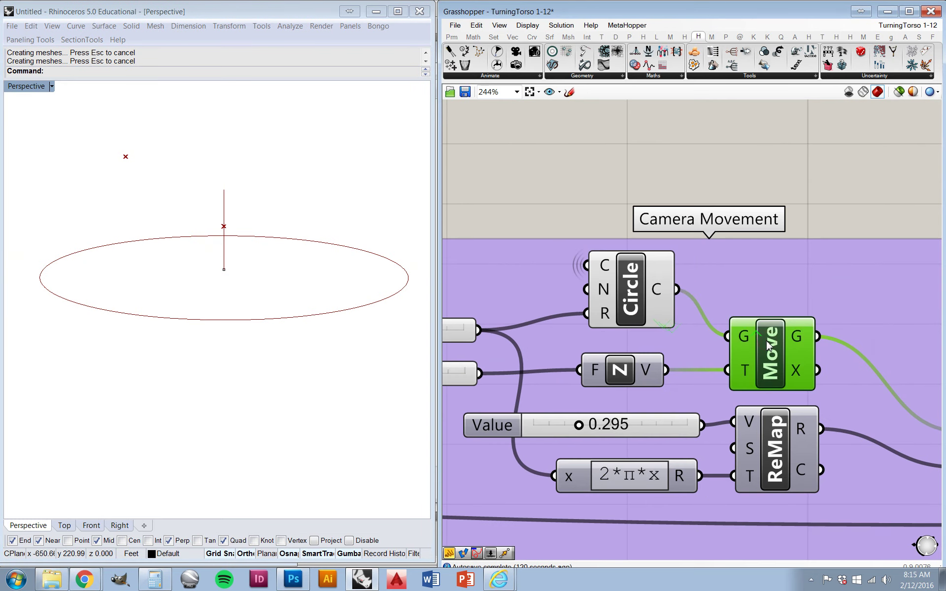
{"action": "middle_click", "coordinate": [767, 340]}
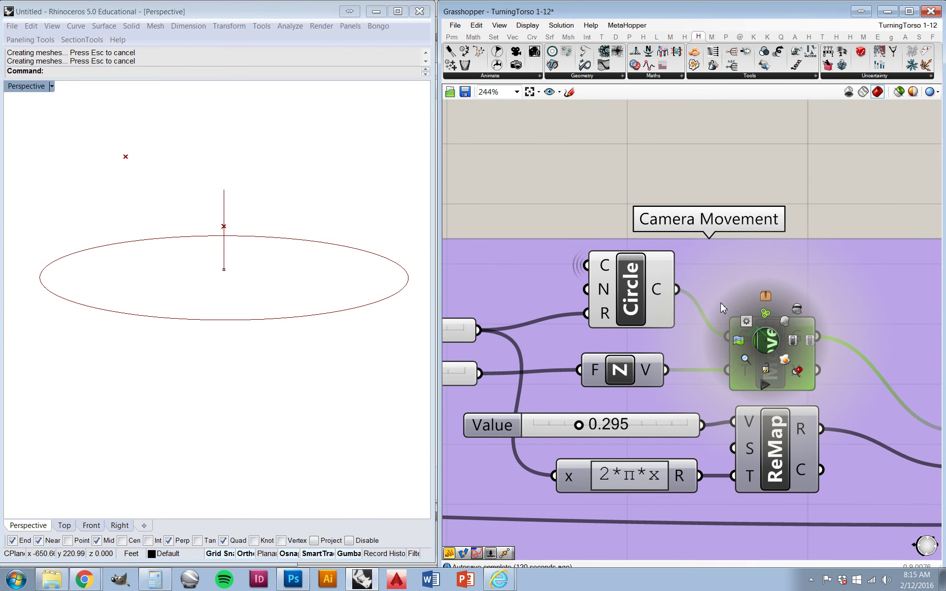
{"action": "left_click", "coordinate": [784, 323]}
{"action": "left_click", "coordinate": [645, 298]}
{"action": "middle_click", "coordinate": [646, 296]}
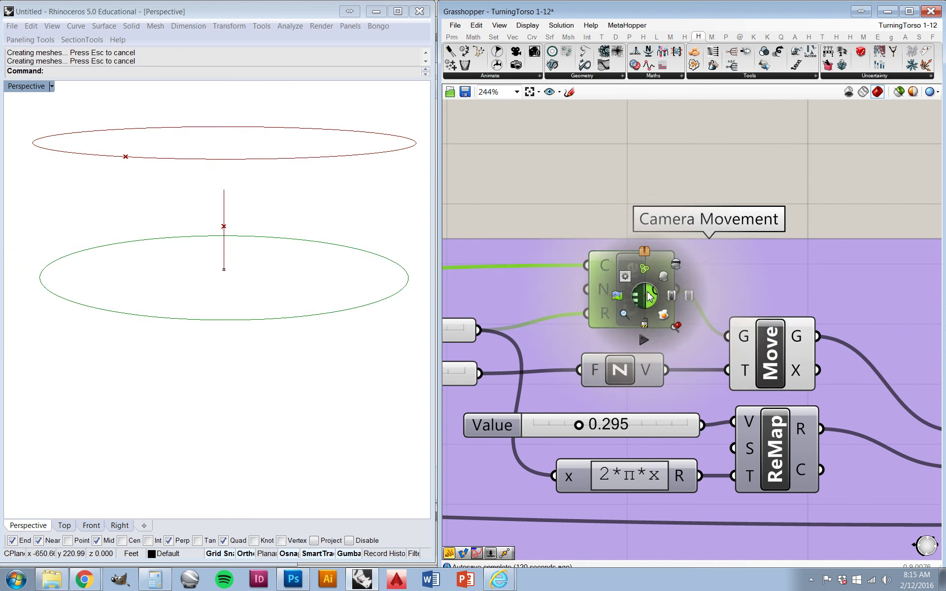
{"action": "left_click", "coordinate": [674, 269]}
- Set the Camera Movement group's Factor slider to 205.706 and its Radius slider to 451.286
{"action": "scroll", "coordinate": [712, 304], "scroll_direction": "down", "scroll_amount": 3}
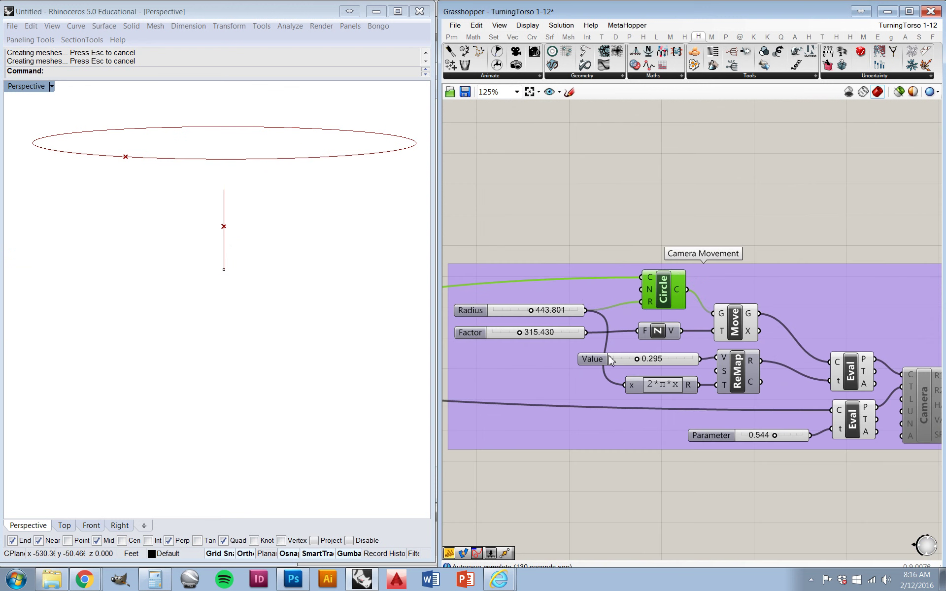
{"action": "scroll", "coordinate": [527, 340], "scroll_direction": "up", "scroll_amount": 2}
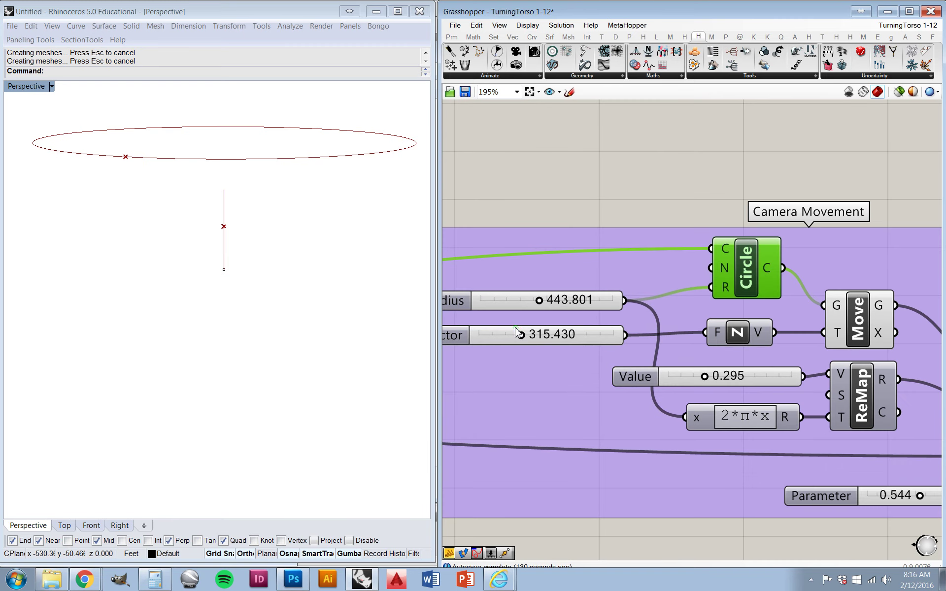
{"action": "mouse_move", "coordinate": [524, 339]}
{"action": "left_mouse_down"}
{"action": "mouse_move", "coordinate": [532, 338]}
{"action": "mouse_move", "coordinate": [488, 337]}
{"action": "mouse_move", "coordinate": [530, 338]}
{"action": "mouse_move", "coordinate": [494, 338]}
{"action": "mouse_move", "coordinate": [518, 337]}
{"action": "mouse_move", "coordinate": [498, 338]}
{"action": "mouse_move", "coordinate": [517, 338]}
{"action": "mouse_move", "coordinate": [506, 338]}
{"action": "left_mouse_up"}
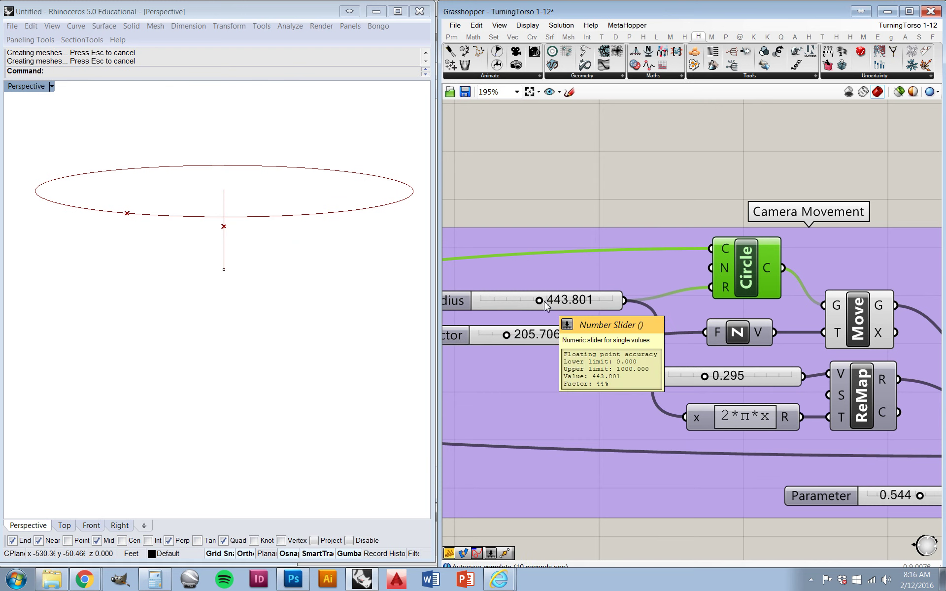
{"action": "mouse_move", "coordinate": [541, 302]}
{"action": "left_mouse_down"}
{"action": "mouse_move", "coordinate": [554, 300]}
{"action": "mouse_move", "coordinate": [499, 302]}
{"action": "mouse_move", "coordinate": [553, 301]}
{"action": "mouse_move", "coordinate": [540, 302]}
{"action": "left_mouse_up"}
{"action": "scroll", "coordinate": [517, 232], "scroll_direction": "down", "scroll_amount": 2}
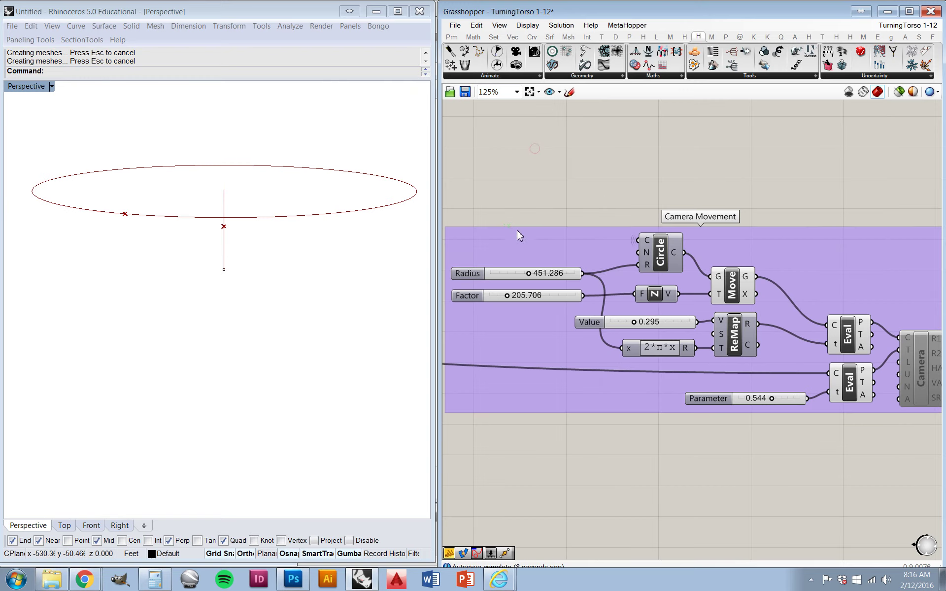
- Set the Camera Movement sliders to a Value of 0.330, a Factor of 158.175 and a Radius of 208.357
{"action": "scroll", "coordinate": [626, 288], "scroll_direction": "up", "scroll_amount": 1}
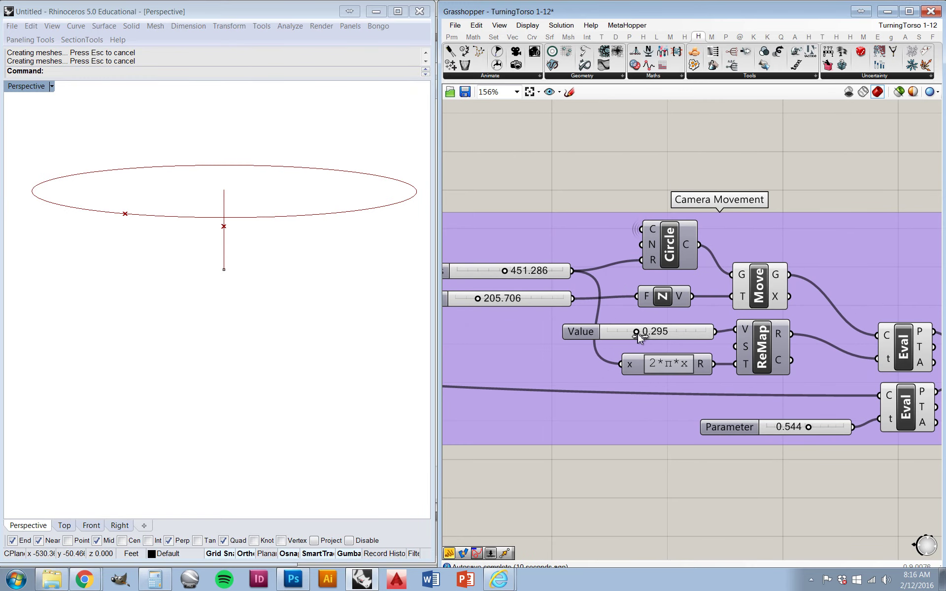
{"action": "mouse_move", "coordinate": [637, 336]}
{"action": "left_mouse_down"}
{"action": "mouse_move", "coordinate": [664, 336]}
{"action": "mouse_move", "coordinate": [633, 335]}
{"action": "left_mouse_up"}
{"action": "scroll", "coordinate": [477, 303], "scroll_direction": "up", "scroll_amount": 2}
{"action": "mouse_move", "coordinate": [482, 299]}
{"action": "left_mouse_down"}
{"action": "mouse_move", "coordinate": [497, 301]}
{"action": "mouse_move", "coordinate": [458, 300]}
{"action": "mouse_move", "coordinate": [472, 298]}
{"action": "left_mouse_up"}
{"action": "left_click_drag", "start_coordinate": [513, 264], "coordinate": [481, 264]}
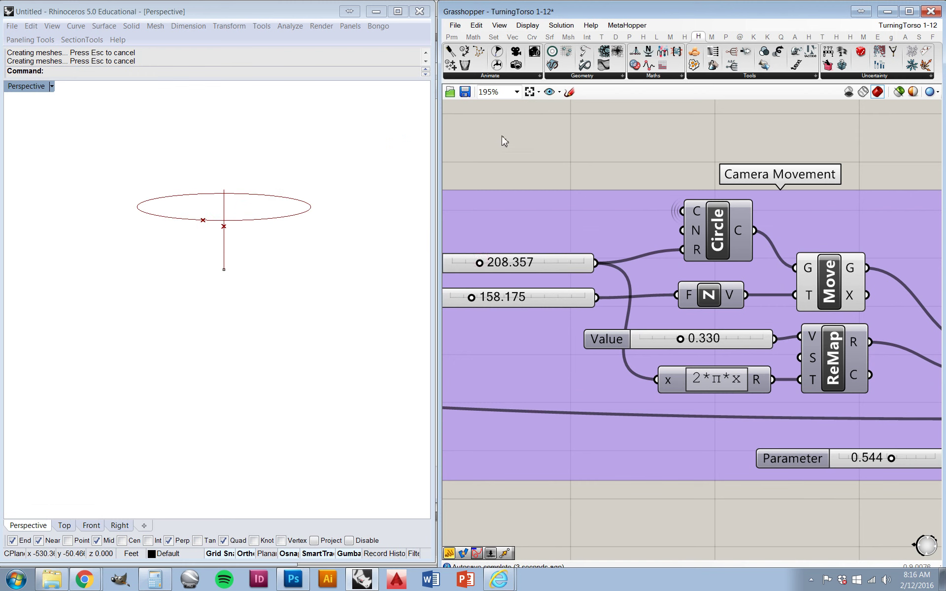
- Set the Parameter slider of the Evaluate Curve for the camera target to 0.659
{"action": "scroll", "coordinate": [588, 212], "scroll_direction": "down", "scroll_amount": 4}
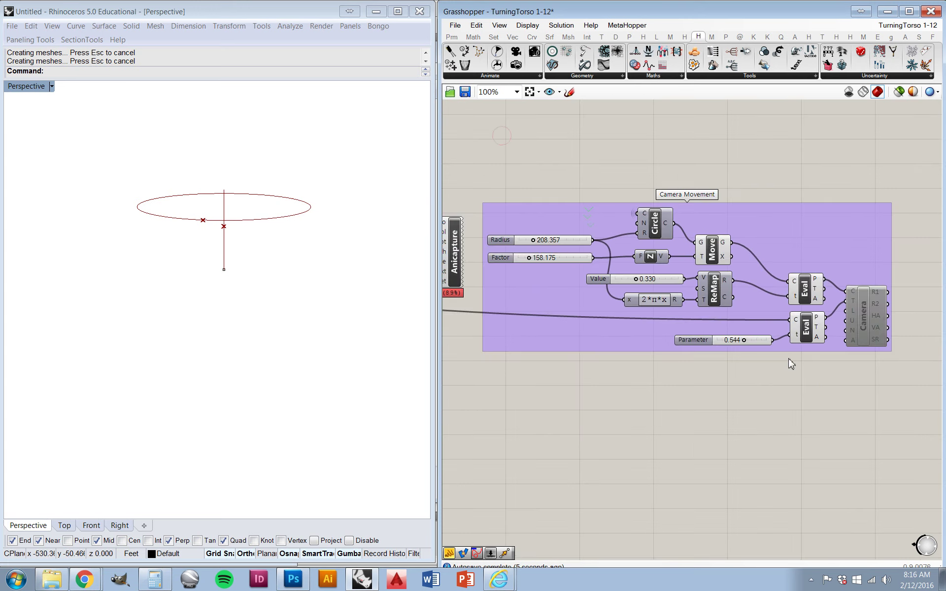
{"action": "scroll", "coordinate": [746, 343], "scroll_direction": "up", "scroll_amount": 4}
{"action": "scroll", "coordinate": [604, 356], "scroll_direction": "down", "scroll_amount": 3}
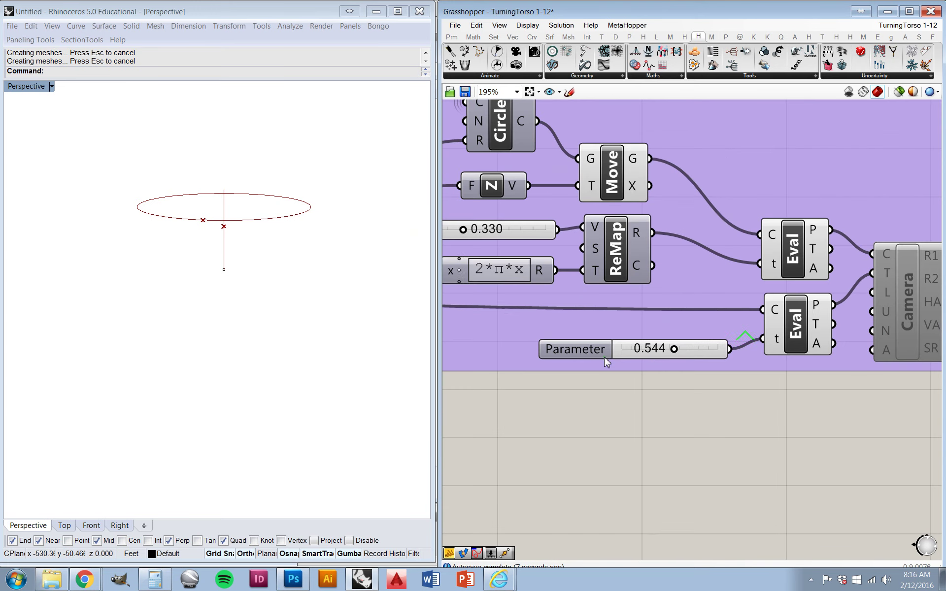
{"action": "scroll", "coordinate": [654, 359], "scroll_direction": "up", "scroll_amount": 2}
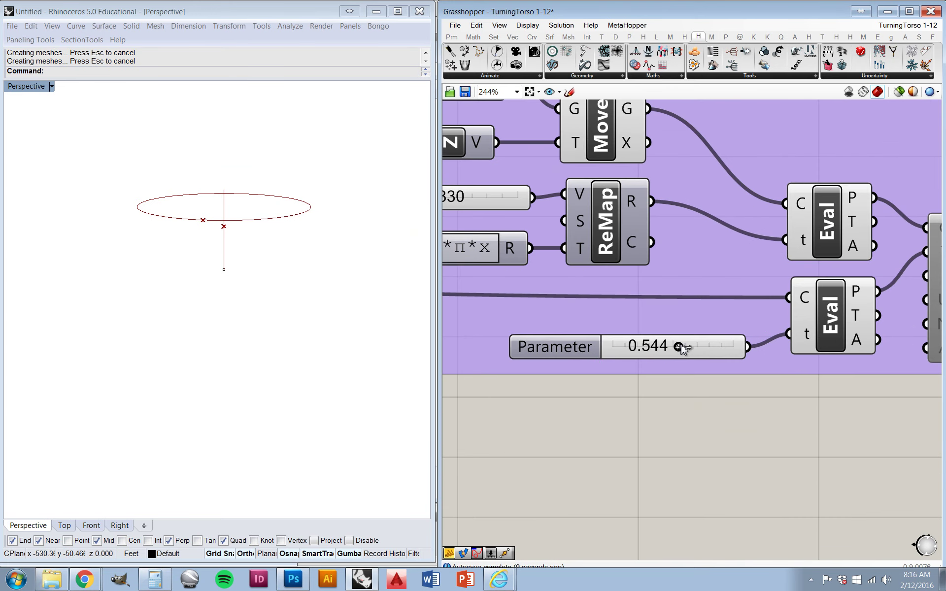
{"action": "mouse_move", "coordinate": [679, 347]}
{"action": "left_mouse_down"}
{"action": "mouse_move", "coordinate": [612, 348]}
{"action": "mouse_move", "coordinate": [741, 353]}
{"action": "mouse_move", "coordinate": [675, 348]}
{"action": "mouse_move", "coordinate": [695, 347]}
{"action": "left_mouse_up"}
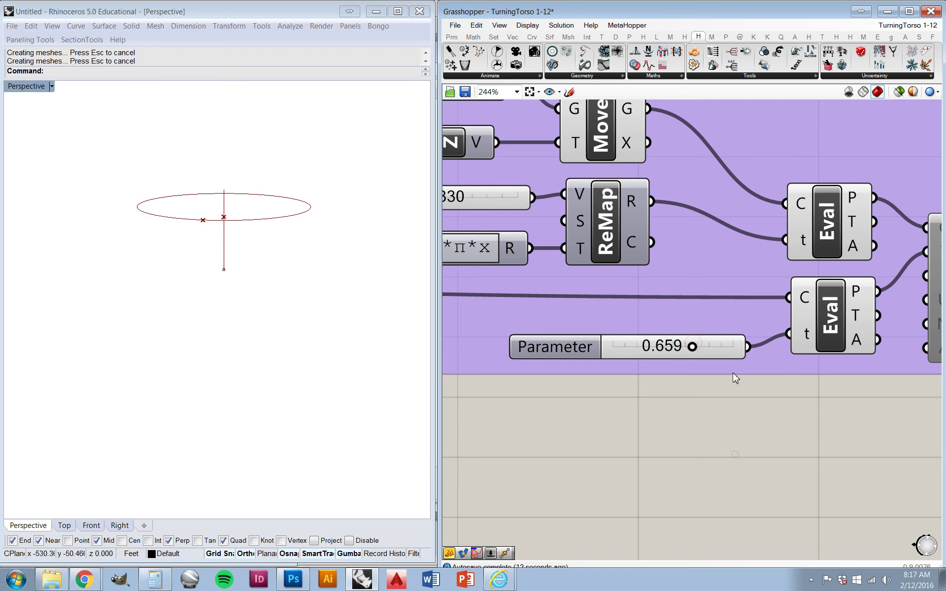
- Enable the disabled Camera component at the end of the Camera Movement group
{"action": "scroll", "coordinate": [735, 378], "scroll_direction": "down", "scroll_amount": 5}
{"action": "left_click", "coordinate": [821, 327]}
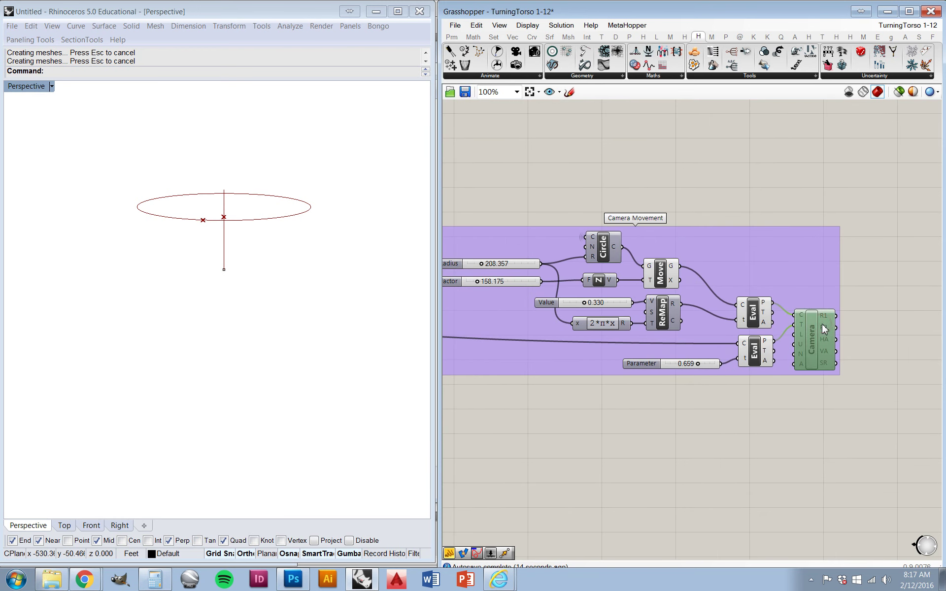
{"action": "middle_click", "coordinate": [834, 326]}
{"action": "scroll", "coordinate": [848, 321], "scroll_direction": "up", "scroll_amount": 1}
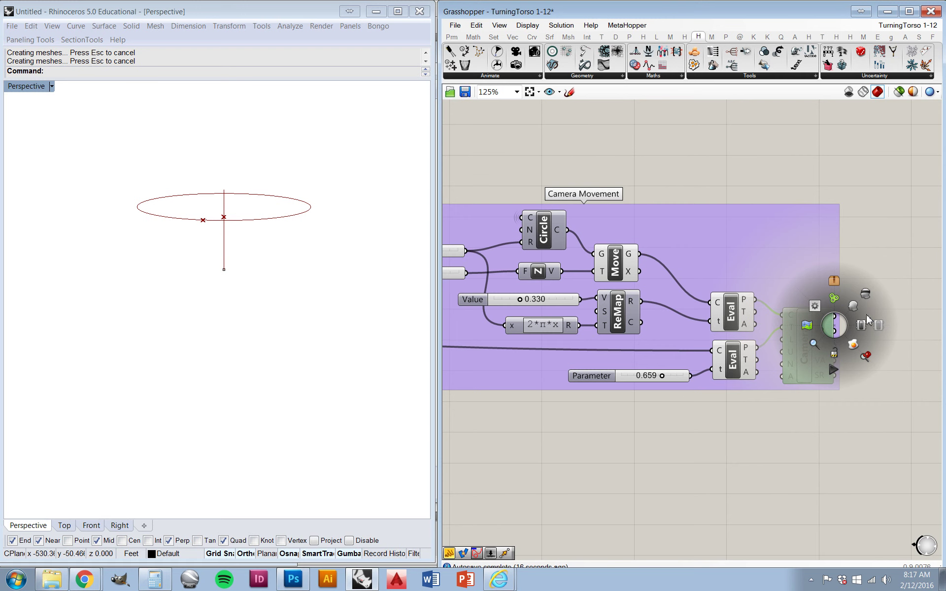
{"action": "left_click", "coordinate": [867, 320]}
- Add a Centipede component below the camera target's Parameter slider and connect its Anim output to the lower Evaluate Curve's t input
{"action": "scroll", "coordinate": [881, 355], "scroll_direction": "down", "scroll_amount": 3}
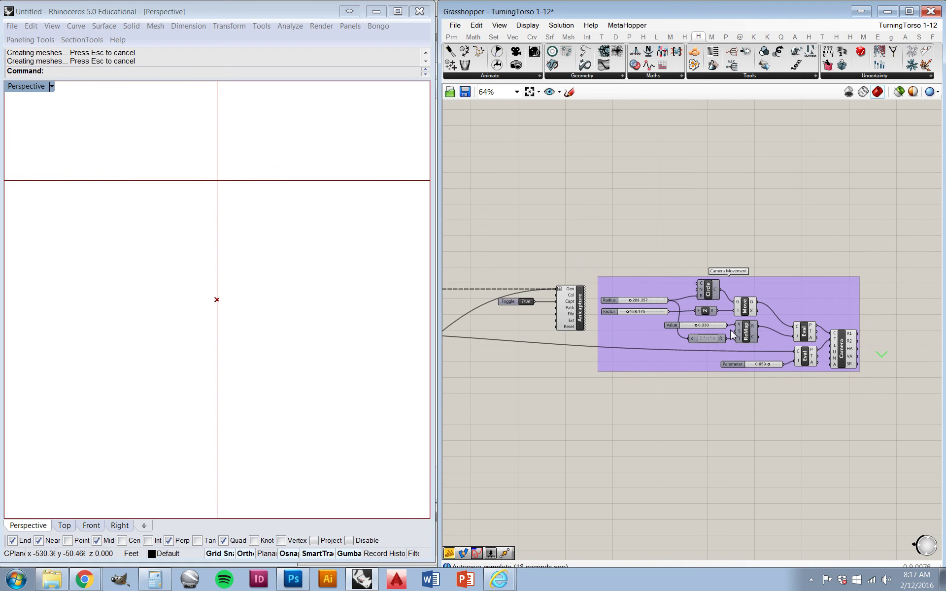
{"action": "scroll", "coordinate": [767, 377], "scroll_direction": "up", "scroll_amount": 4}
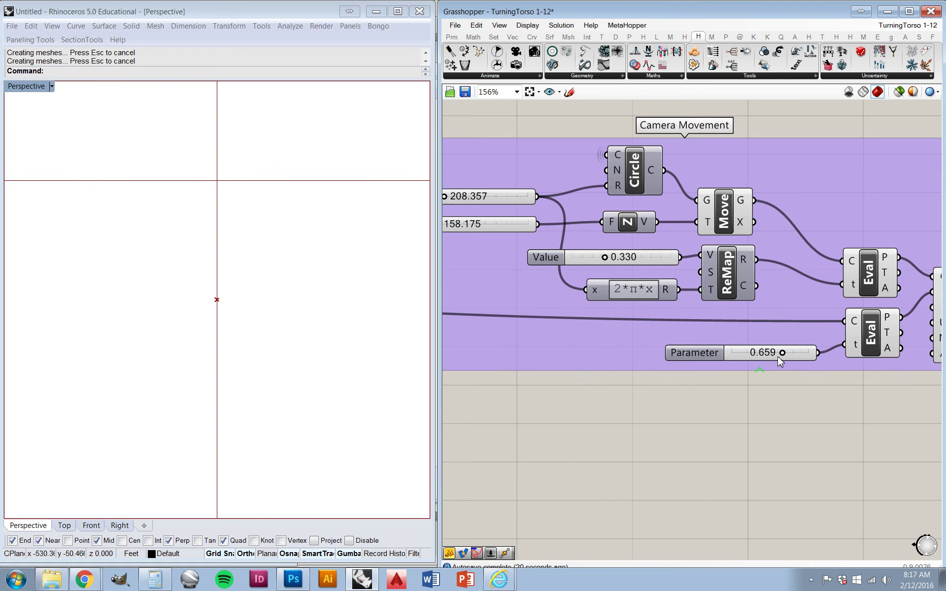
{"action": "left_click", "coordinate": [752, 355]}
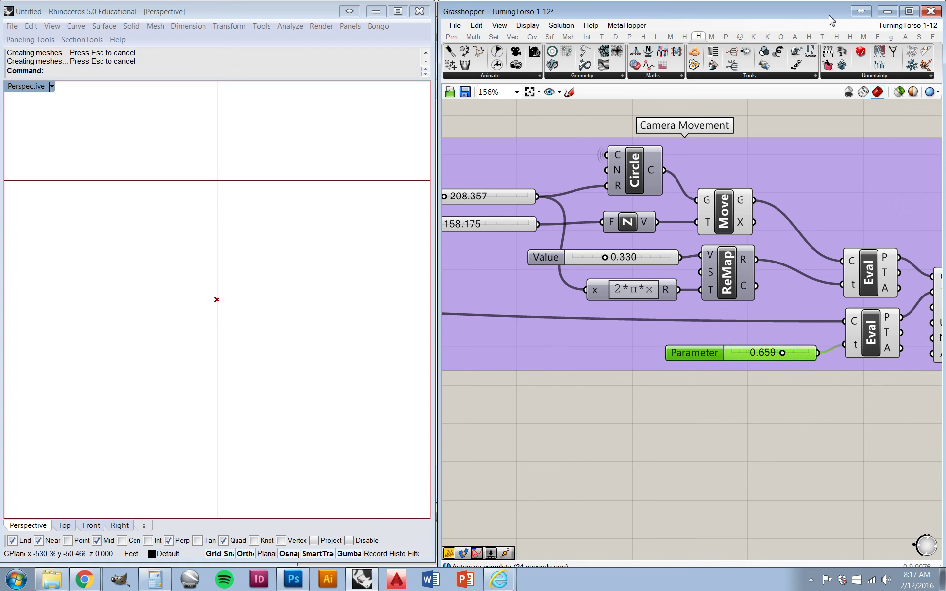
{"action": "left_click", "coordinate": [905, 37]}
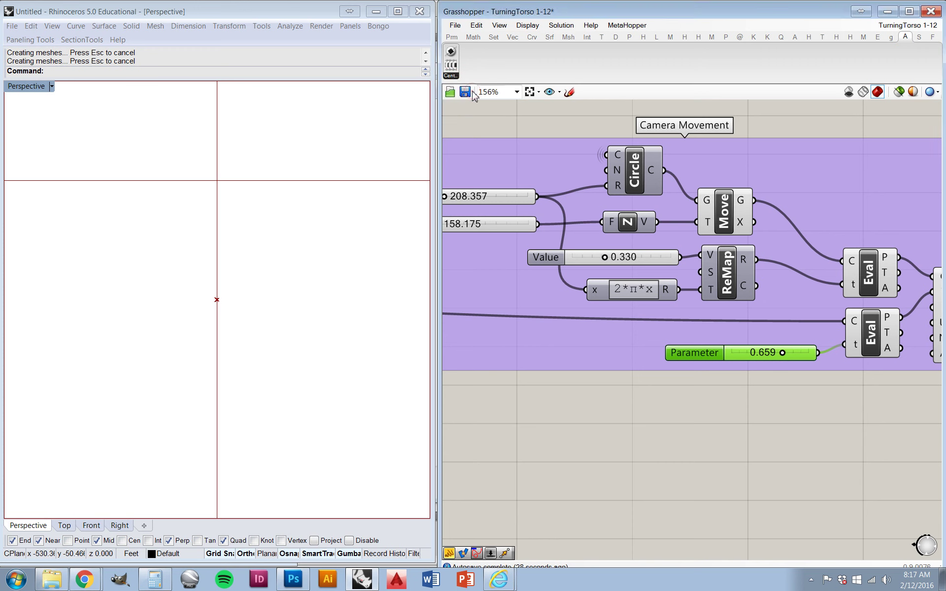
{"action": "left_click_drag", "start_coordinate": [456, 76], "coordinate": [844, 345]}
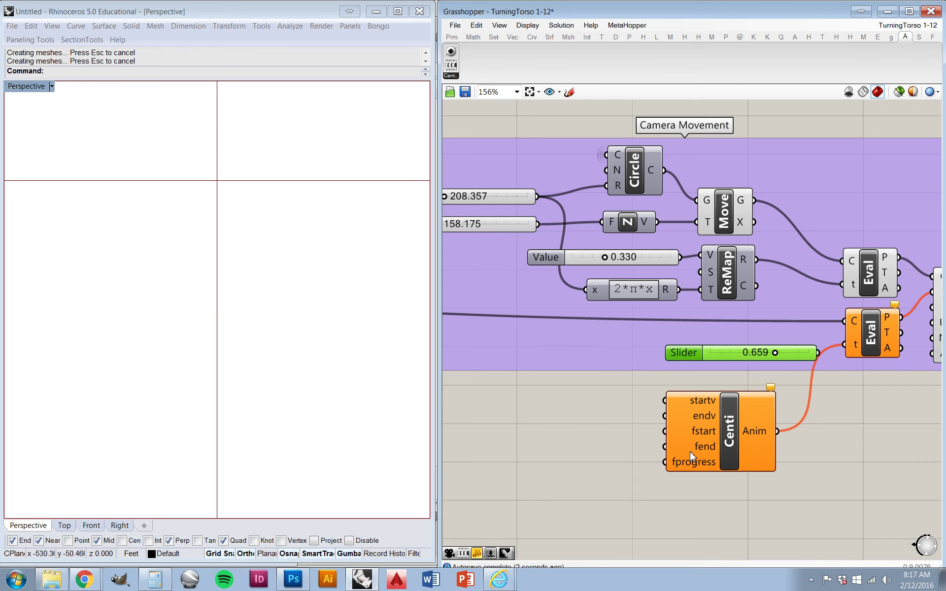
- Connect the main Integer frame slider of the Turning Torso - Animated definition to the new Centipede component's fprogress input
{"action": "scroll", "coordinate": [665, 465], "scroll_direction": "down", "scroll_amount": 10}
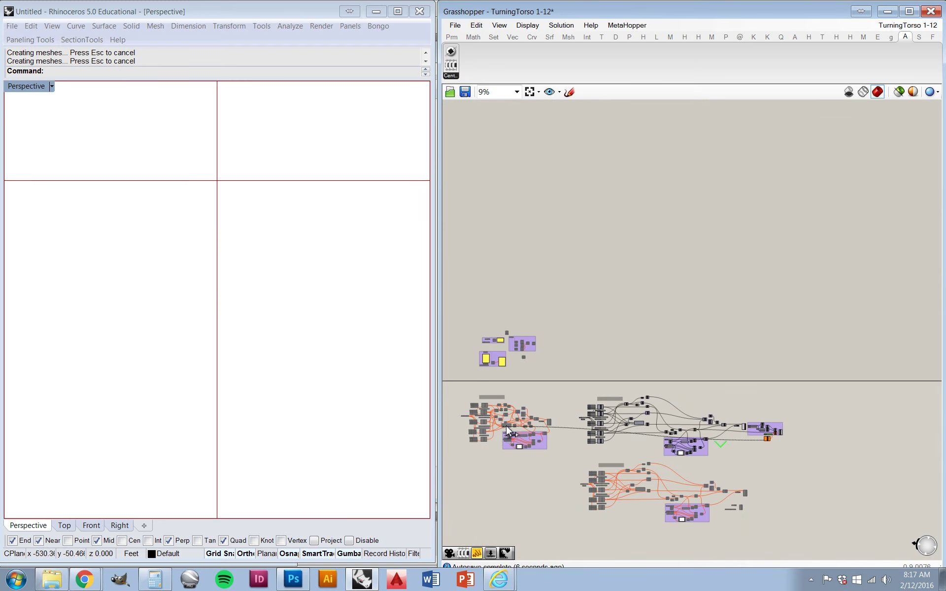
{"action": "scroll", "coordinate": [660, 434], "scroll_direction": "up", "scroll_amount": 12}
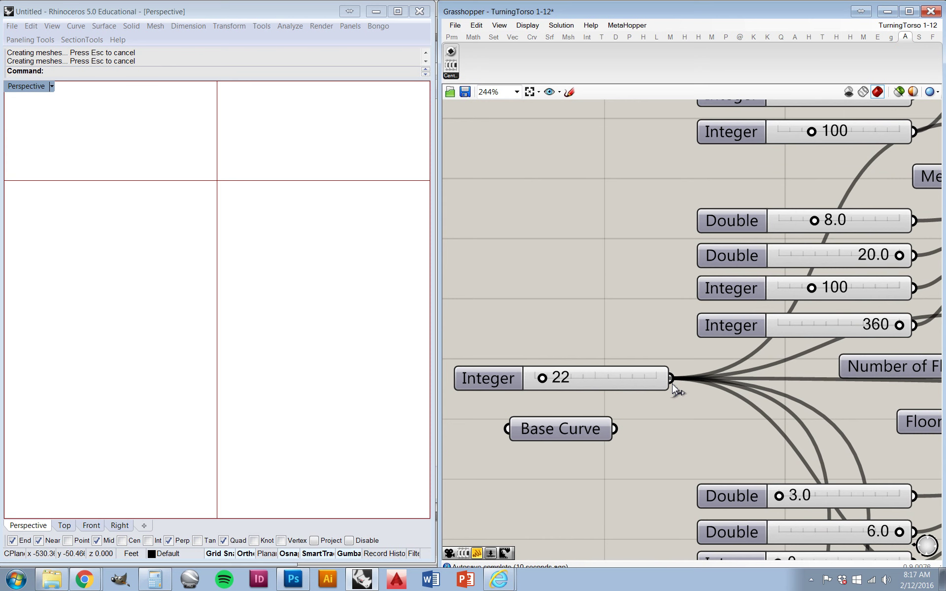
{"action": "scroll", "coordinate": [604, 387], "scroll_direction": "down", "scroll_amount": 4}
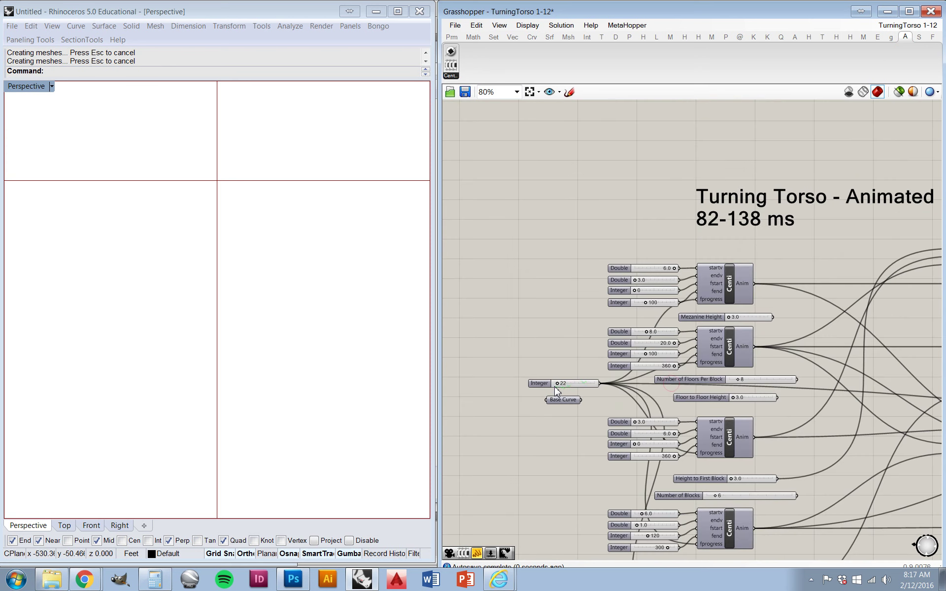
{"action": "scroll", "coordinate": [556, 391], "scroll_direction": "down", "scroll_amount": 4}
{"action": "scroll", "coordinate": [745, 416], "scroll_direction": "up", "scroll_amount": 4}
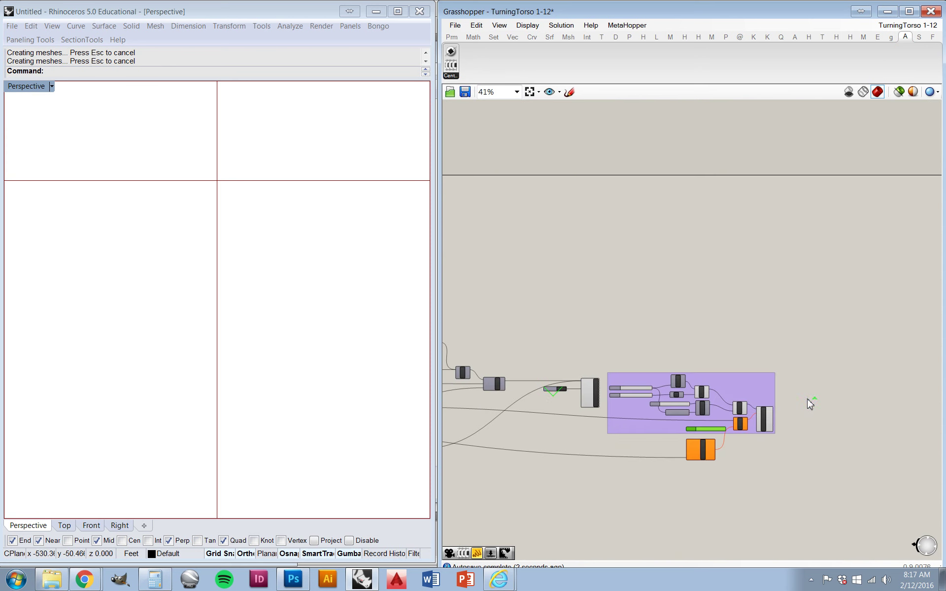
{"action": "scroll", "coordinate": [728, 469], "scroll_direction": "up", "scroll_amount": 3}
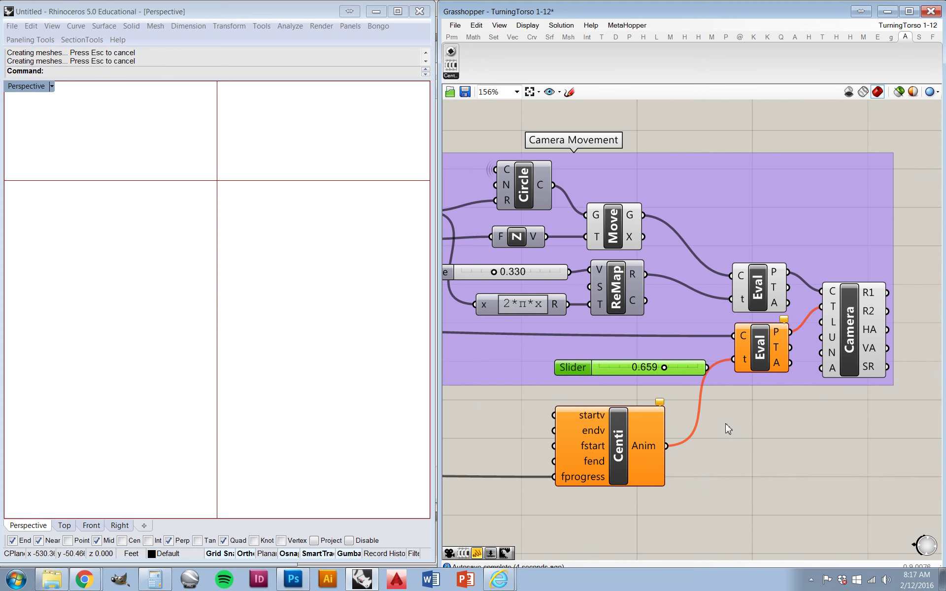
{"action": "scroll", "coordinate": [792, 423], "scroll_direction": "down", "scroll_amount": 1}
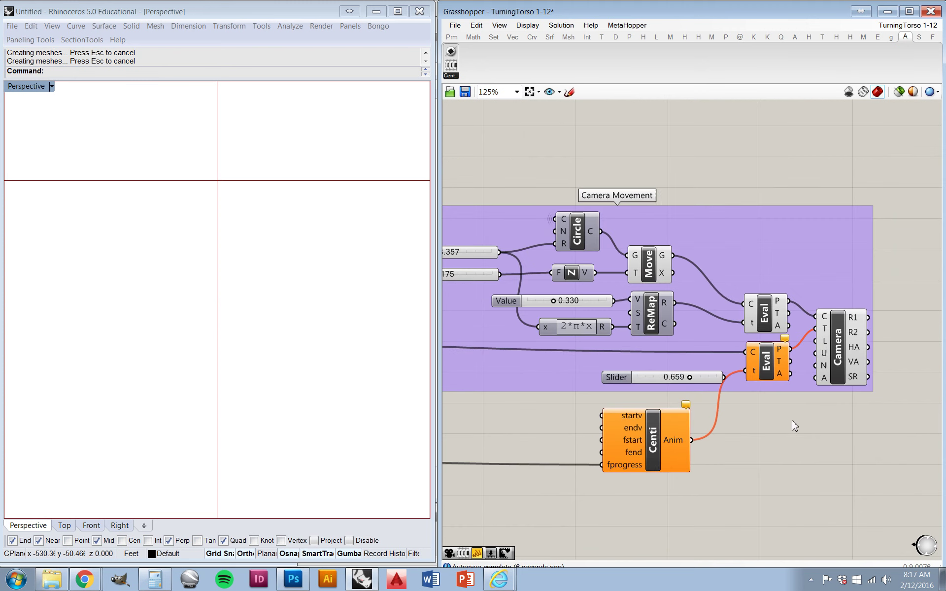
{"action": "scroll", "coordinate": [782, 443], "scroll_direction": "down", "scroll_amount": 2}
{"action": "scroll", "coordinate": [682, 427], "scroll_direction": "up", "scroll_amount": 3}
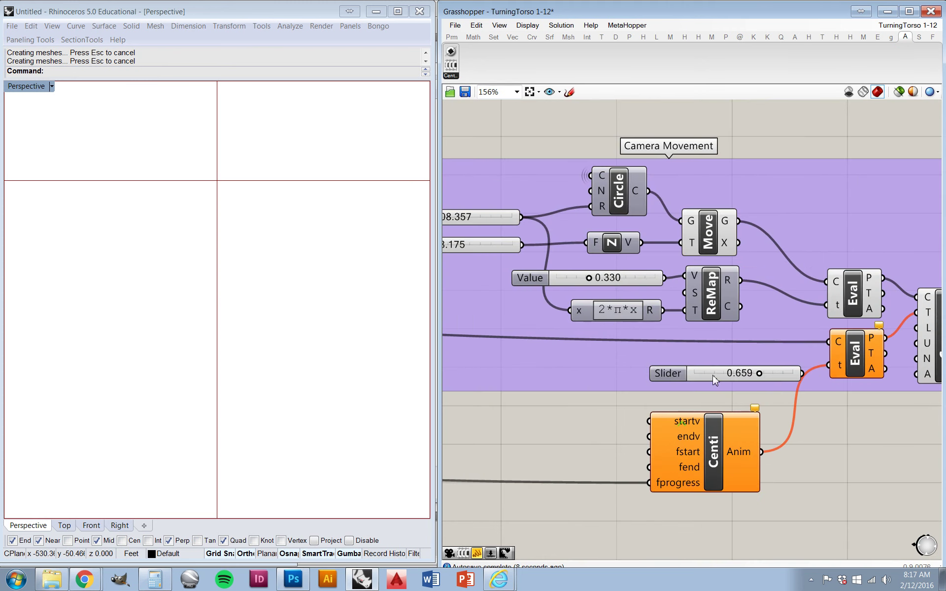
- Review the animation export settings of the main Integer frame slider and dismiss them without exporting
{"action": "scroll", "coordinate": [798, 426], "scroll_direction": "down", "scroll_amount": 6}
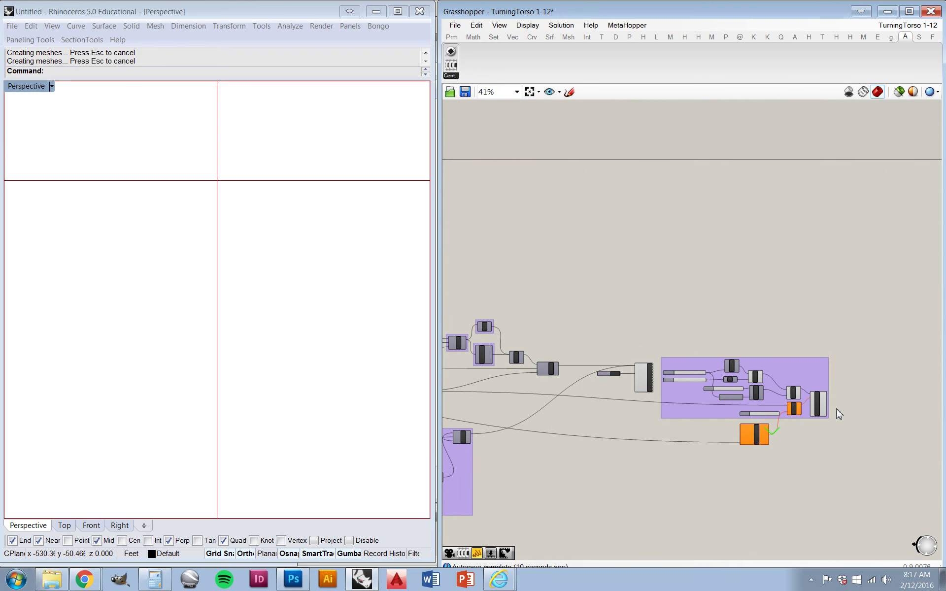
{"action": "scroll", "coordinate": [643, 425], "scroll_direction": "down", "scroll_amount": 5}
{"action": "scroll", "coordinate": [498, 411], "scroll_direction": "up", "scroll_amount": 14}
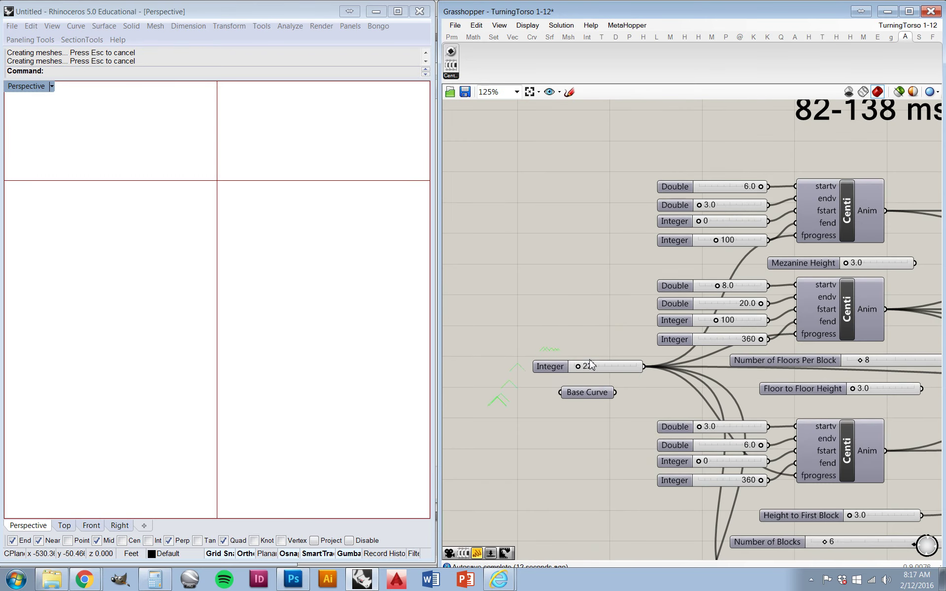
{"action": "left_click", "coordinate": [606, 357]}
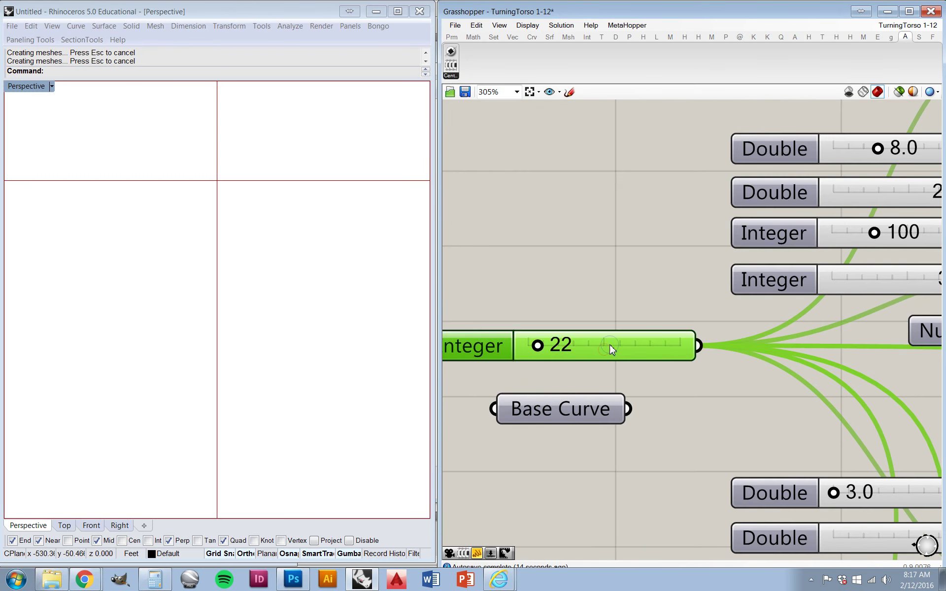
{"action": "right_click", "coordinate": [610, 344]}
{"action": "left_click", "coordinate": [645, 451]}
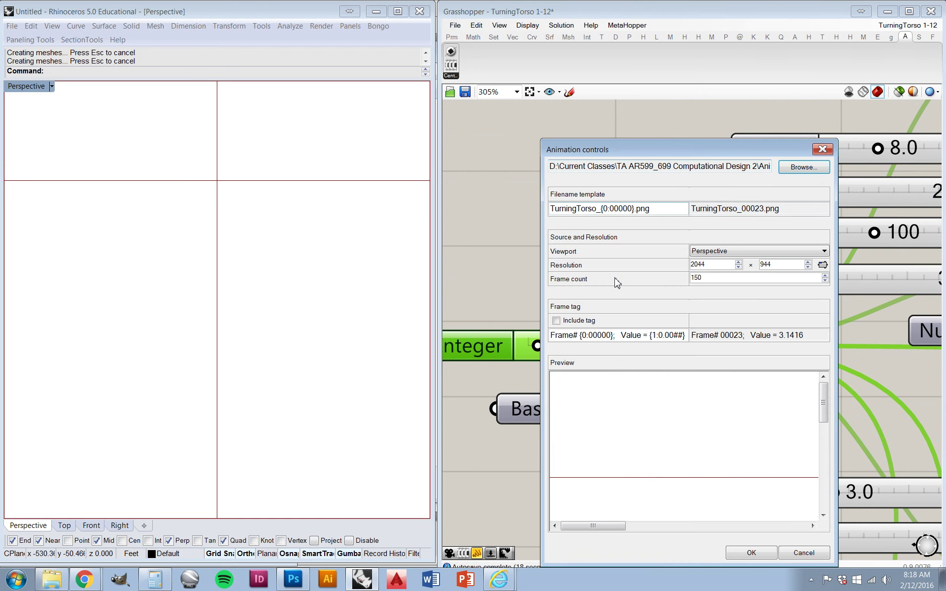
{"action": "left_click", "coordinate": [804, 553]}
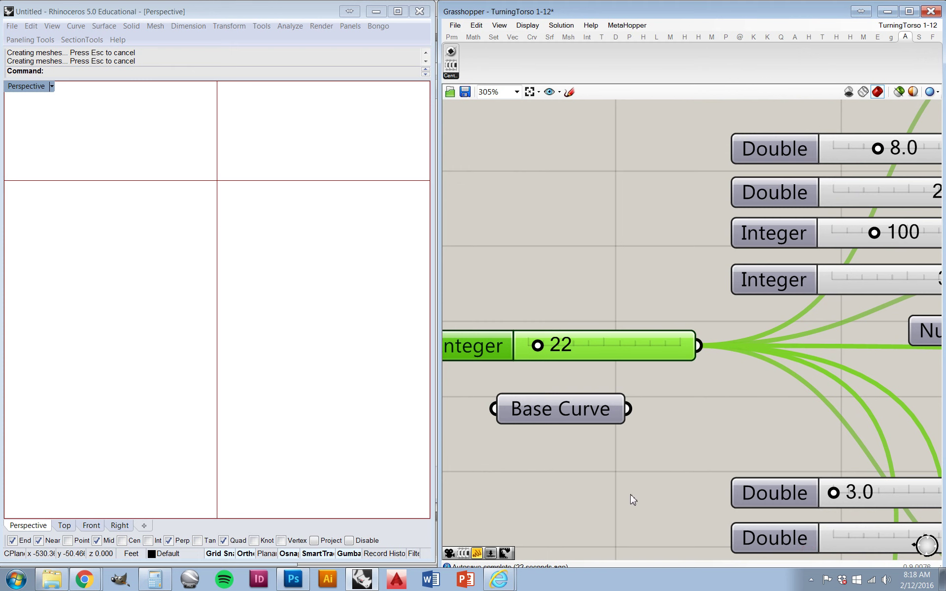
- Examine the Anicapture component with its capture Toggle and the camera path geometry in the Perspective viewport
{"action": "left_click", "coordinate": [612, 492]}
{"action": "scroll", "coordinate": [501, 432], "scroll_direction": "down", "scroll_amount": 5}
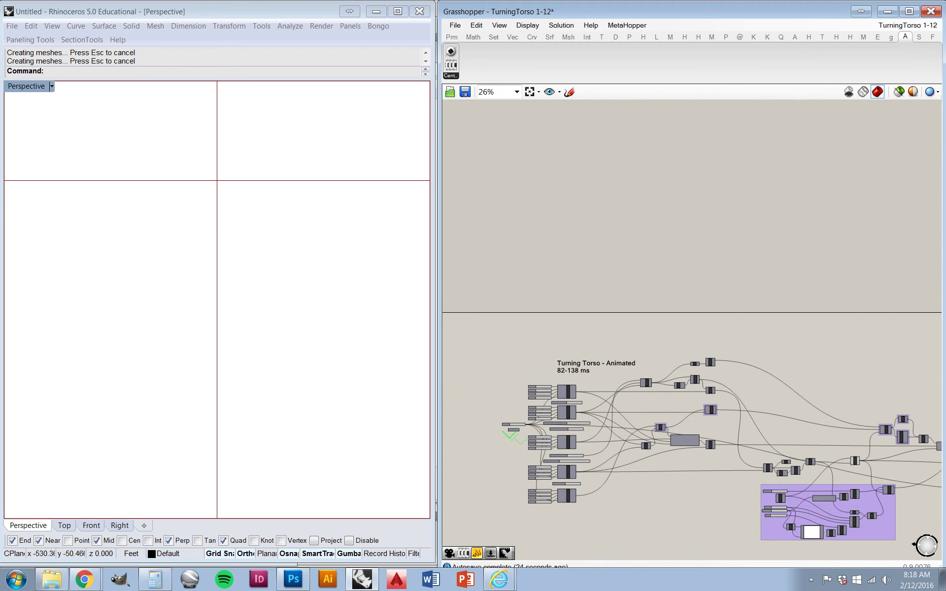
{"action": "scroll", "coordinate": [788, 409], "scroll_direction": "down", "scroll_amount": 3}
{"action": "scroll", "coordinate": [788, 443], "scroll_direction": "up", "scroll_amount": 2}
{"action": "scroll", "coordinate": [885, 433], "scroll_direction": "up", "scroll_amount": 10}
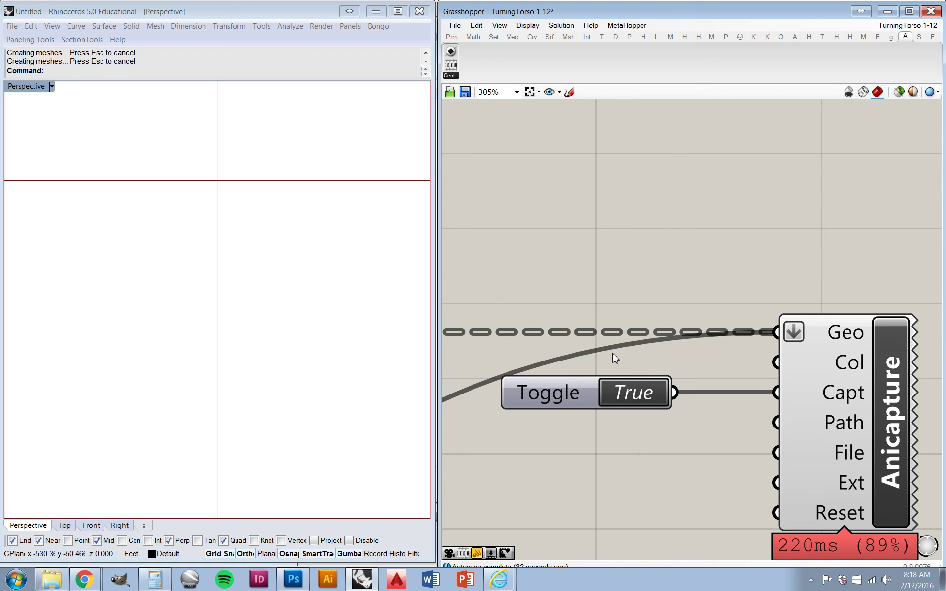
{"action": "left_click", "coordinate": [609, 296]}
{"action": "left_click", "coordinate": [294, 385]}
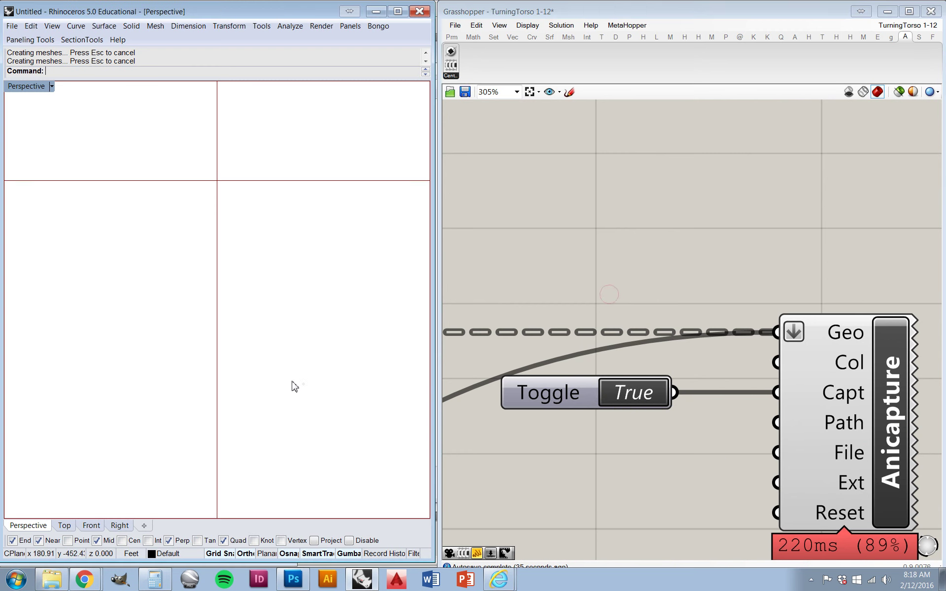
{"action": "scroll", "coordinate": [296, 384], "scroll_direction": "down", "scroll_amount": 5}
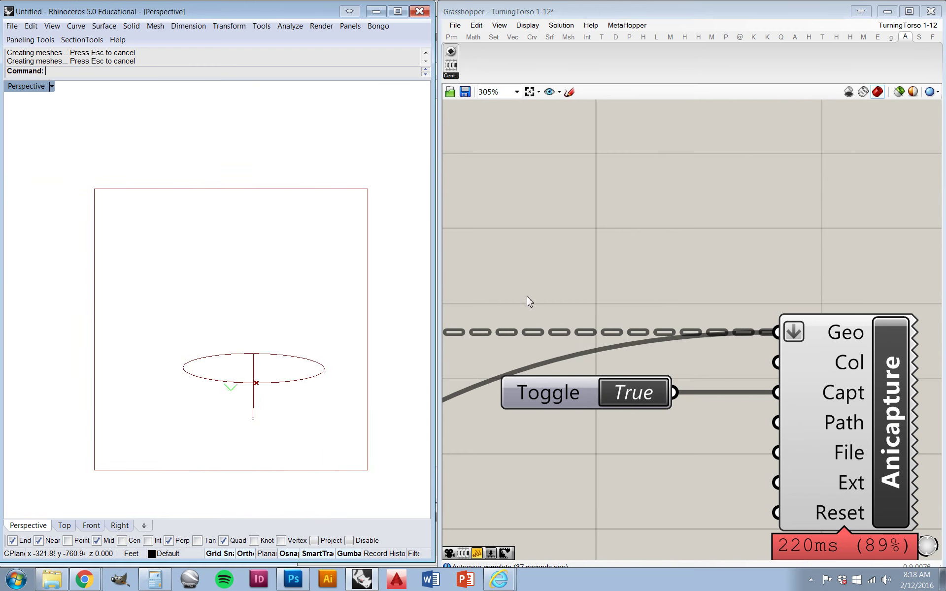
- Turn off the preview of the Camera Movement group's Move component and its upper Evaluate Curve component
{"action": "scroll", "coordinate": [530, 302], "scroll_direction": "down", "scroll_amount": 6}
{"action": "scroll", "coordinate": [829, 336], "scroll_direction": "up", "scroll_amount": 4}
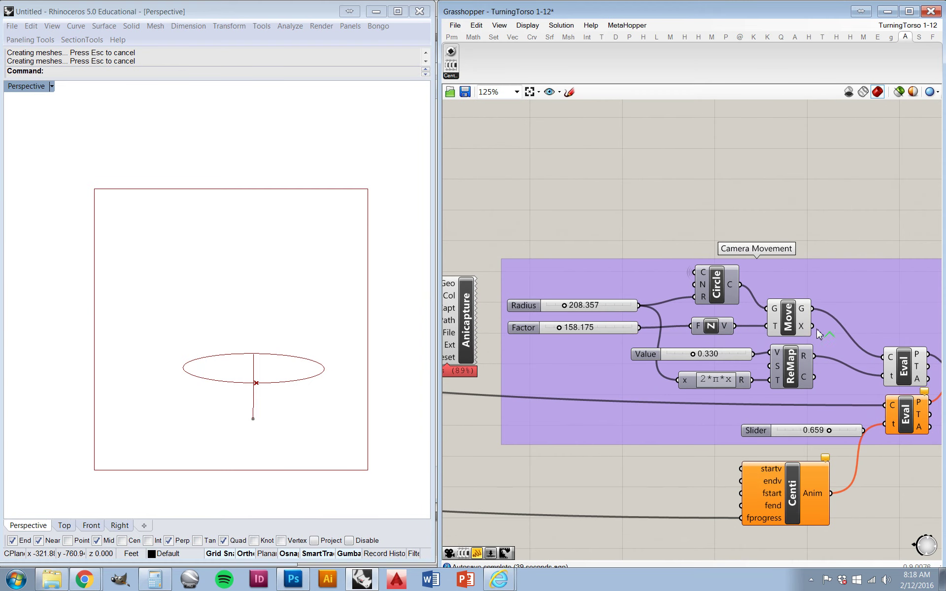
{"action": "left_click", "coordinate": [788, 318]}
{"action": "middle_click", "coordinate": [796, 317]}
{"action": "left_click", "coordinate": [830, 285]}
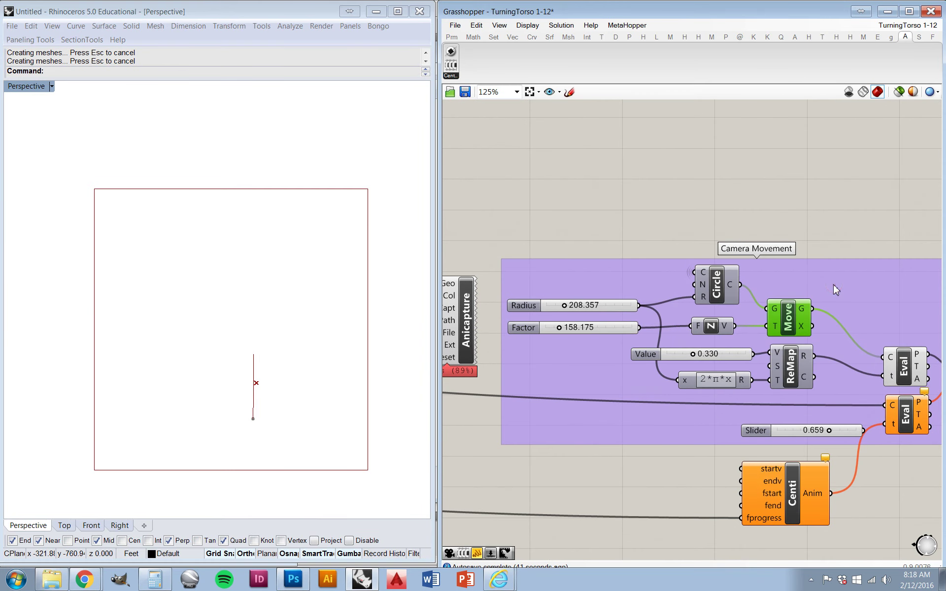
{"action": "scroll", "coordinate": [834, 290], "scroll_direction": "down", "scroll_amount": 4}
{"action": "scroll", "coordinate": [869, 296], "scroll_direction": "up", "scroll_amount": 4}
{"action": "left_click", "coordinate": [857, 349]}
{"action": "middle_click", "coordinate": [857, 349]}
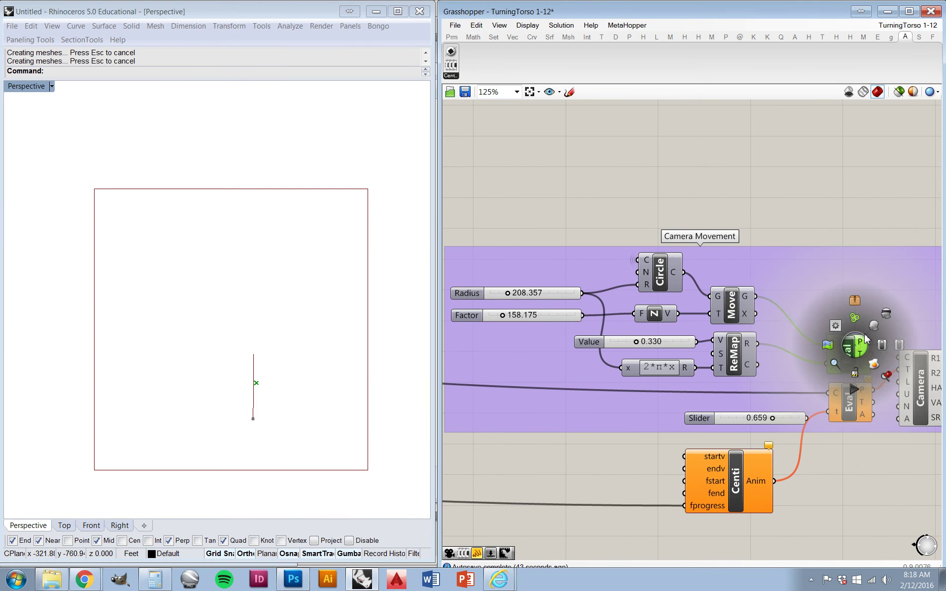
{"action": "left_click", "coordinate": [886, 315]}
{"action": "left_click", "coordinate": [836, 202]}
- Turn off the preview of the Line component that feeds the Rotated blocks and Core rotations
{"action": "scroll", "coordinate": [788, 345], "scroll_direction": "down", "scroll_amount": 5}
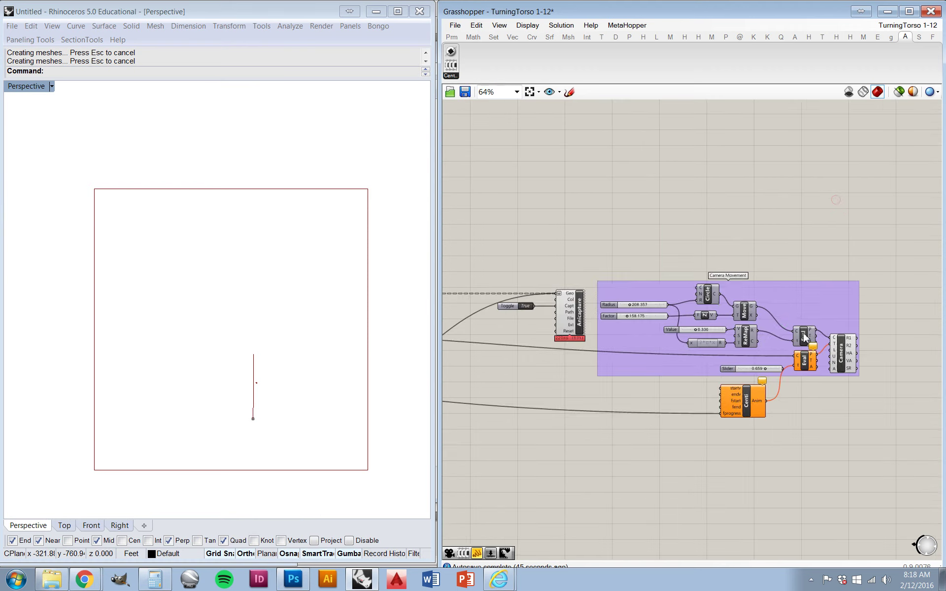
{"action": "scroll", "coordinate": [579, 346], "scroll_direction": "up", "scroll_amount": 5}
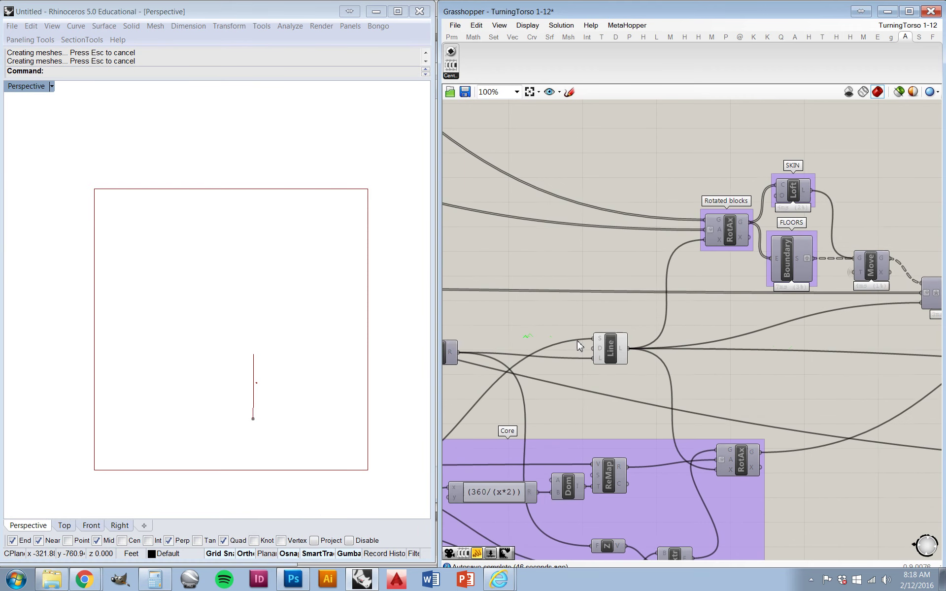
{"action": "left_click", "coordinate": [610, 348]}
{"action": "middle_click", "coordinate": [608, 345]}
{"action": "left_click", "coordinate": [639, 319]}
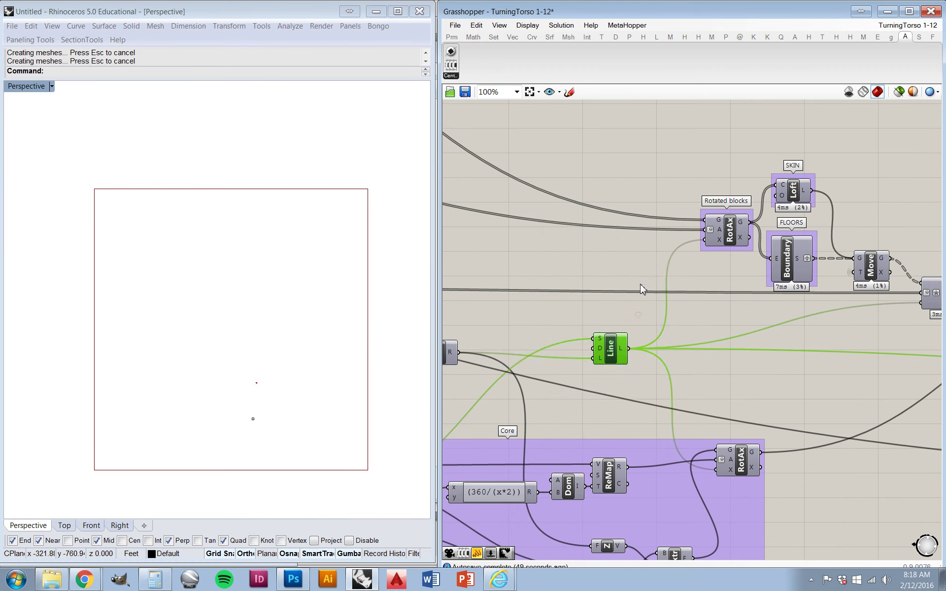
{"action": "left_click", "coordinate": [637, 275]}
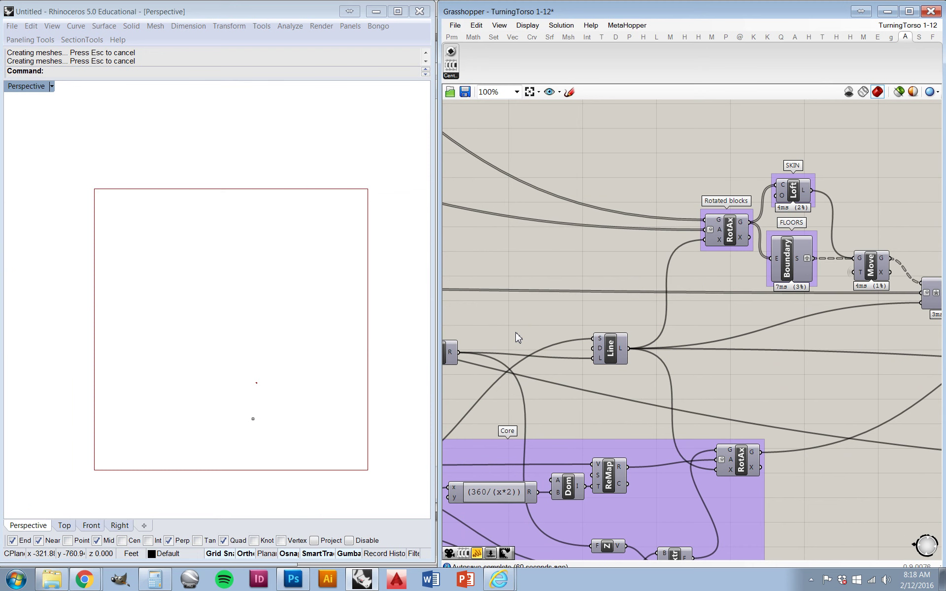
- View the animated tower in Internet Explorer, switch to Photoshop, and step through animation frames 2 to 4 of Untitled2
{"action": "key", "text": "alt+Tab"}
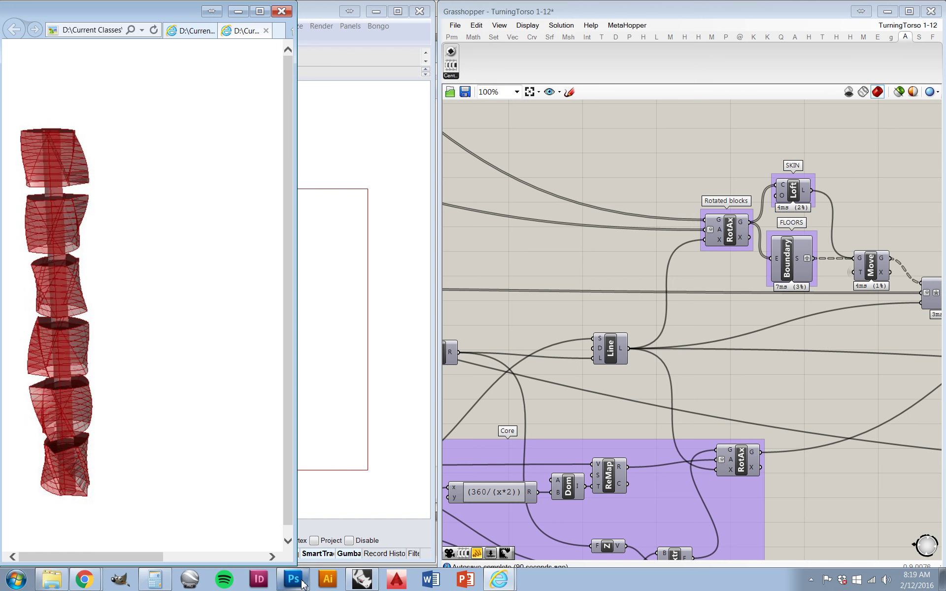
{"action": "mouse_move", "coordinate": [297, 583]}
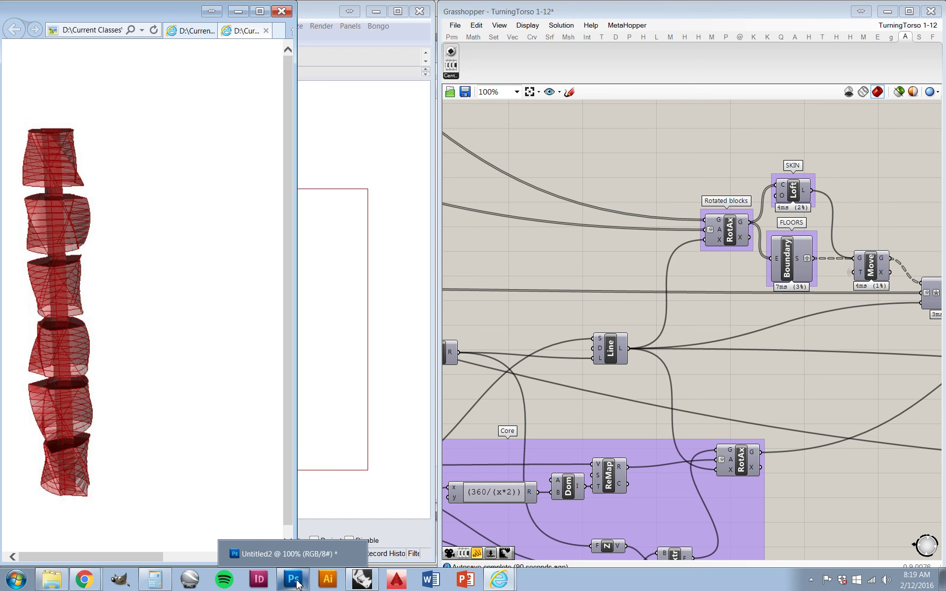
{"action": "left_click", "coordinate": [297, 584]}
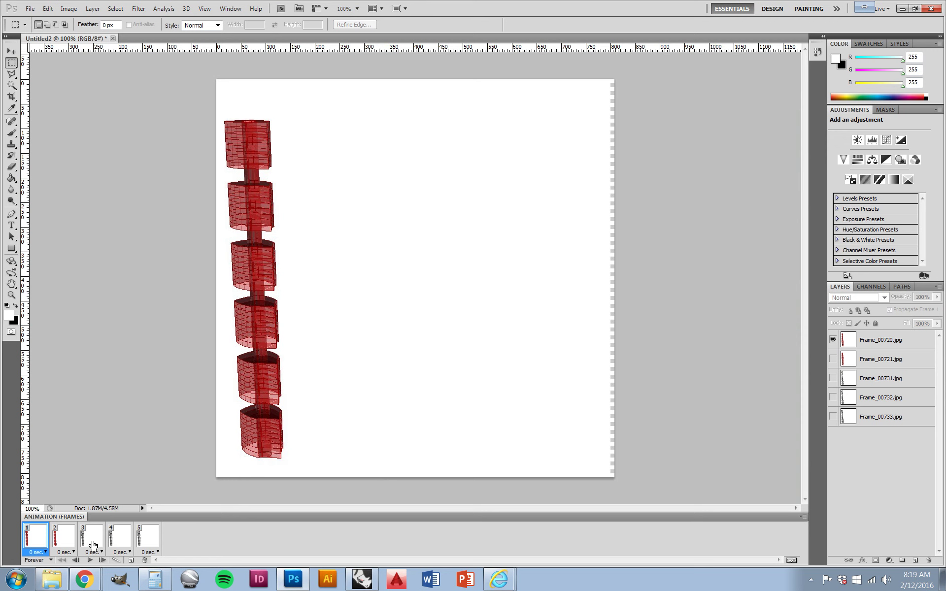
{"action": "left_click", "coordinate": [68, 540]}
{"action": "left_click", "coordinate": [92, 540]}
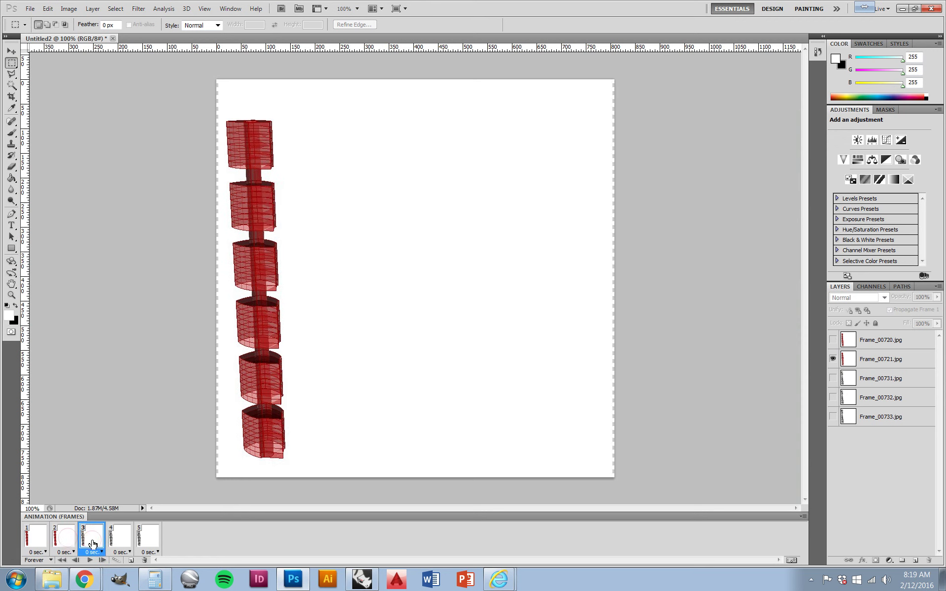
{"action": "left_click", "coordinate": [122, 541]}
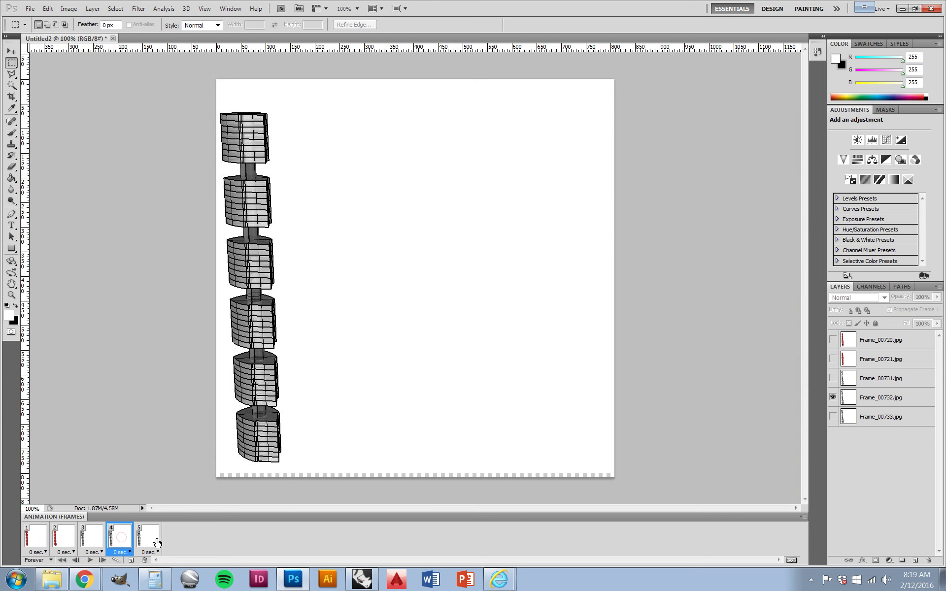
- Step through the animation from frame 5 back to frame 1 to compare the captured tower images
{"action": "left_click", "coordinate": [138, 545]}
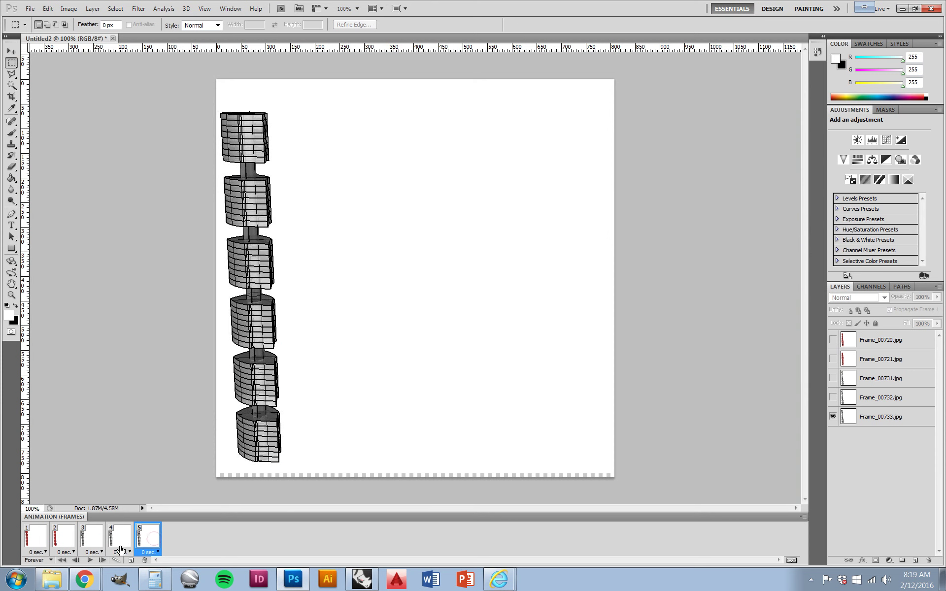
{"action": "left_click", "coordinate": [120, 542]}
{"action": "left_click", "coordinate": [92, 542]}
{"action": "left_click", "coordinate": [65, 542]}
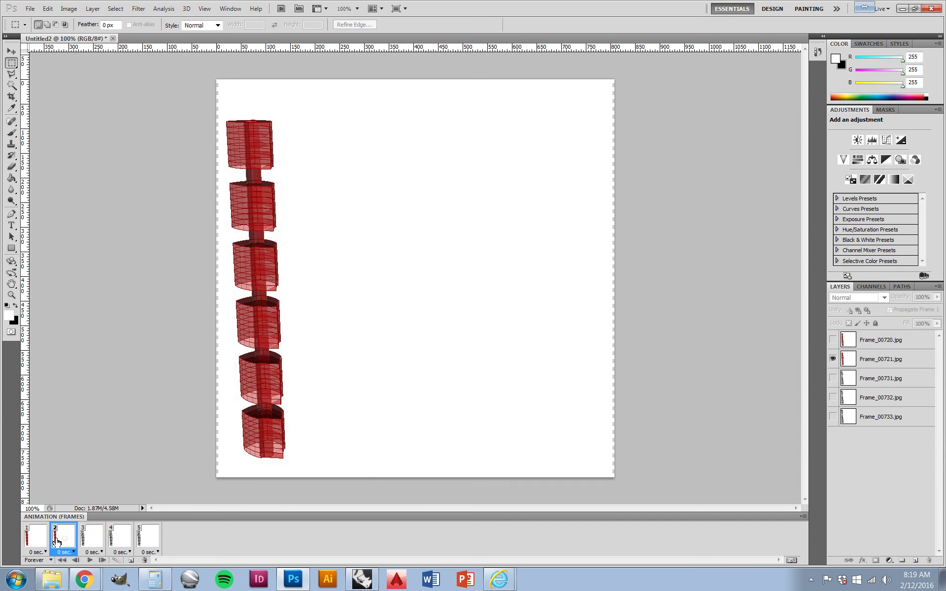
{"action": "left_click", "coordinate": [36, 539]}
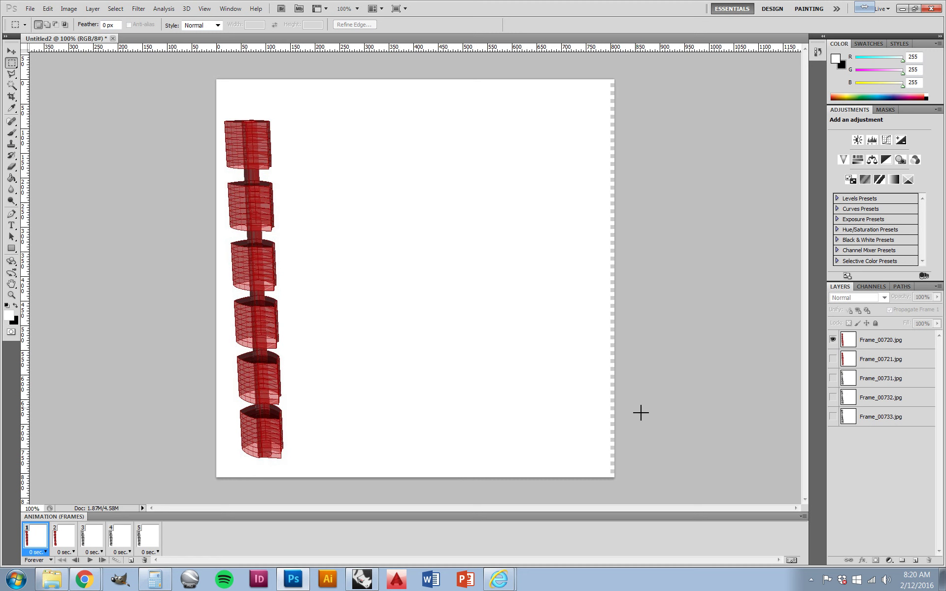
- Try resizing the canvas to 400 by 800 pixels with the centre anchor, and undo the resize
{"action": "left_click", "coordinate": [69, 9]}
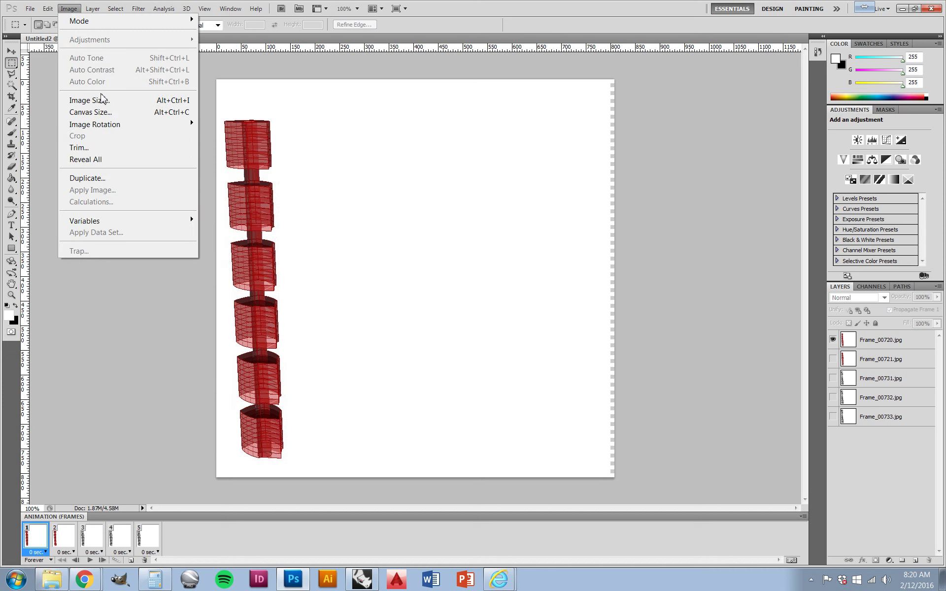
{"action": "left_click", "coordinate": [121, 114]}
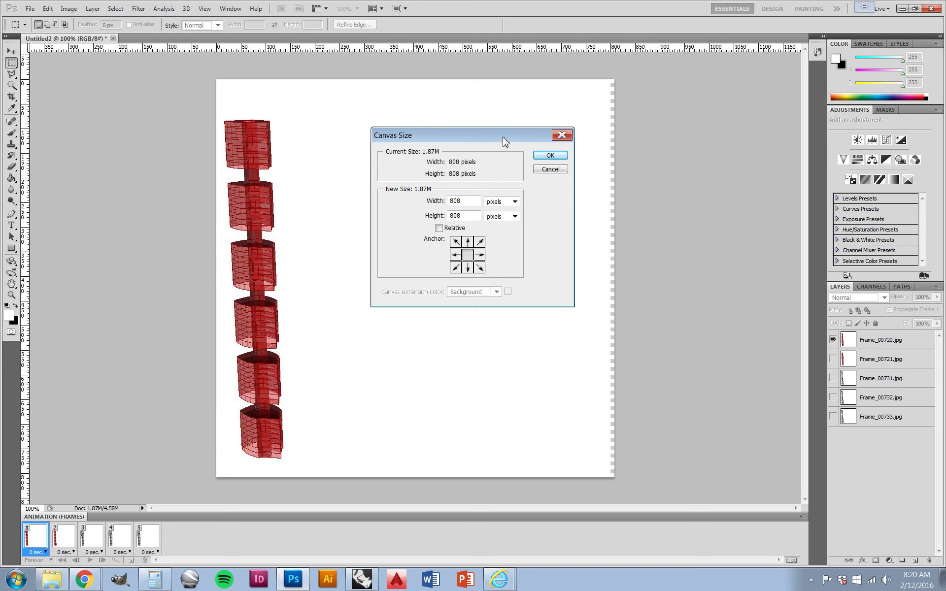
{"action": "left_click_drag", "start_coordinate": [506, 140], "coordinate": [667, 136]}
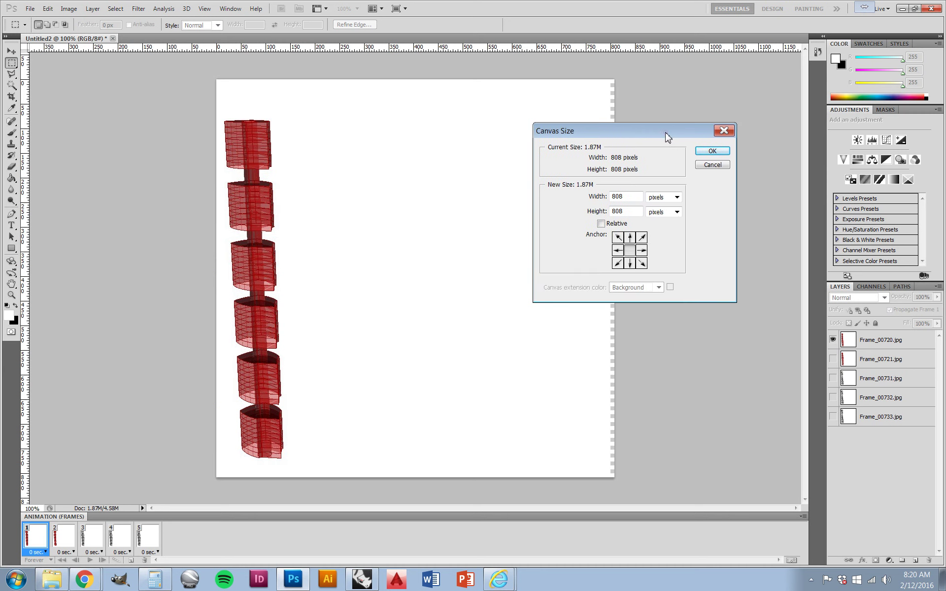
{"action": "left_click", "coordinate": [633, 196]}
{"action": "left_click_drag", "start_coordinate": [634, 196], "coordinate": [596, 196]}
{"action": "type", "text": "400"}
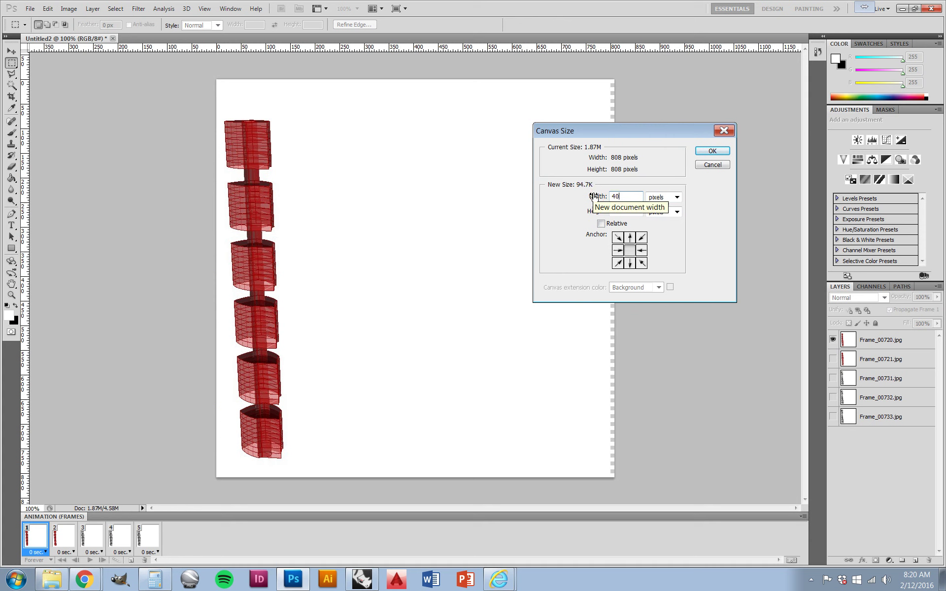
{"action": "key", "text": "Tab"}
{"action": "key", "text": "Tab"}
{"action": "type", "text": "800"}
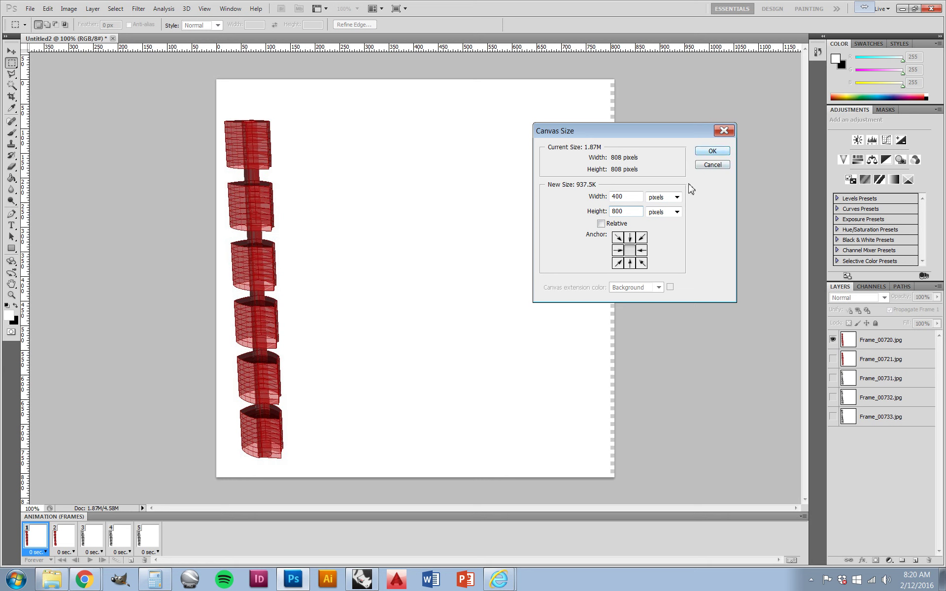
{"action": "left_click", "coordinate": [712, 151]}
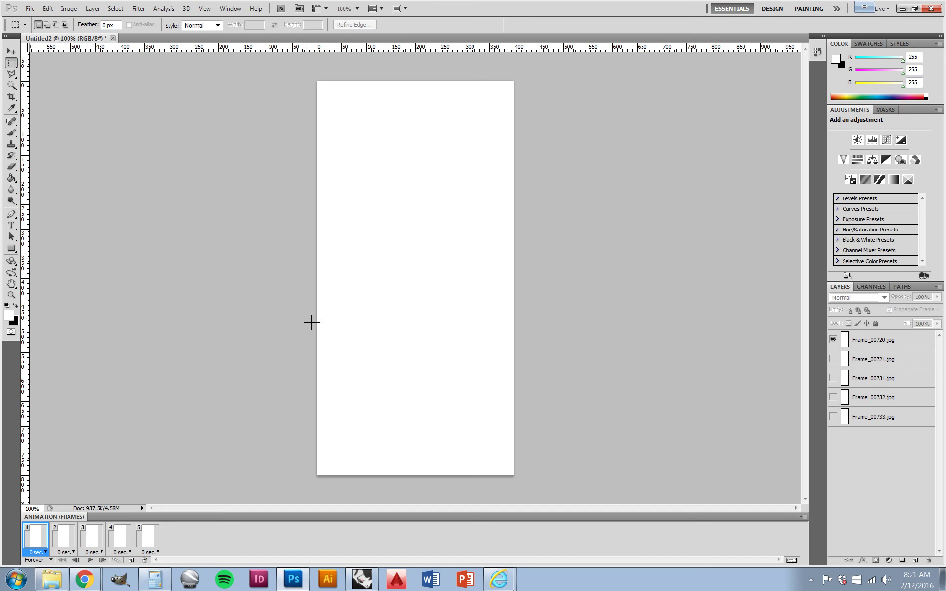
{"action": "key", "text": "ctrl+z"}
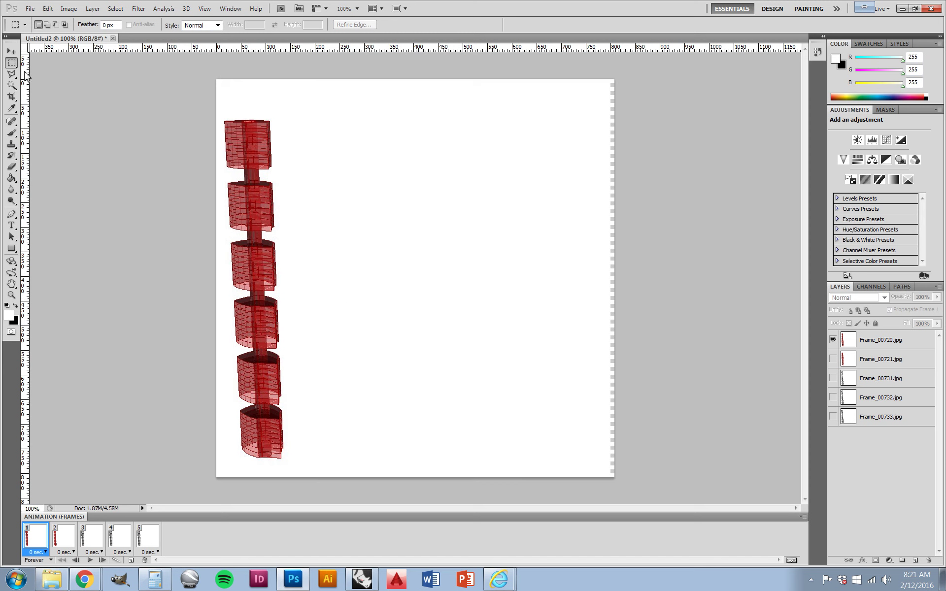
- Resize the canvas to 400 pixels wide and 800 pixels high, anchored at the lower-left corner, and accept the clipping
{"action": "left_click", "coordinate": [68, 8]}
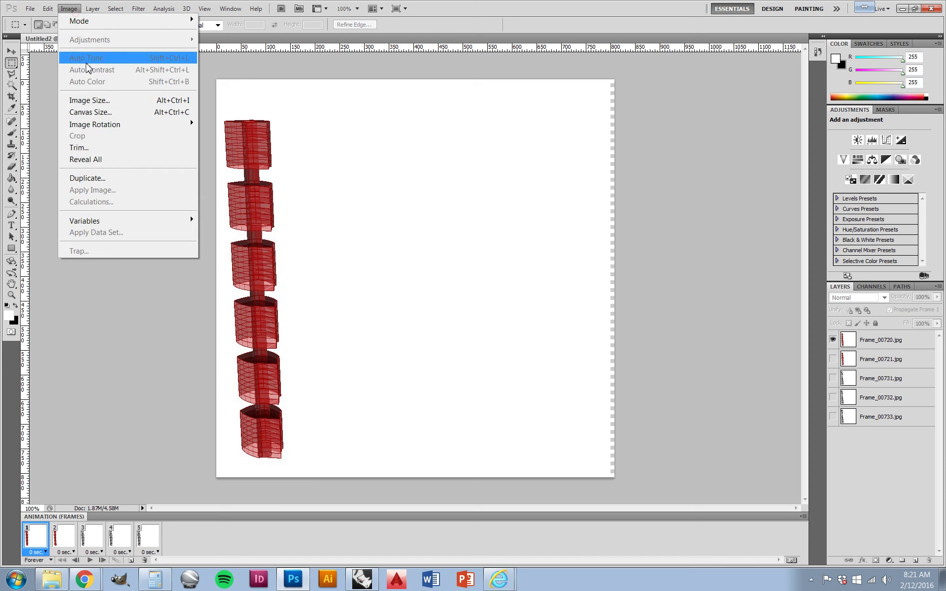
{"action": "left_click", "coordinate": [122, 113]}
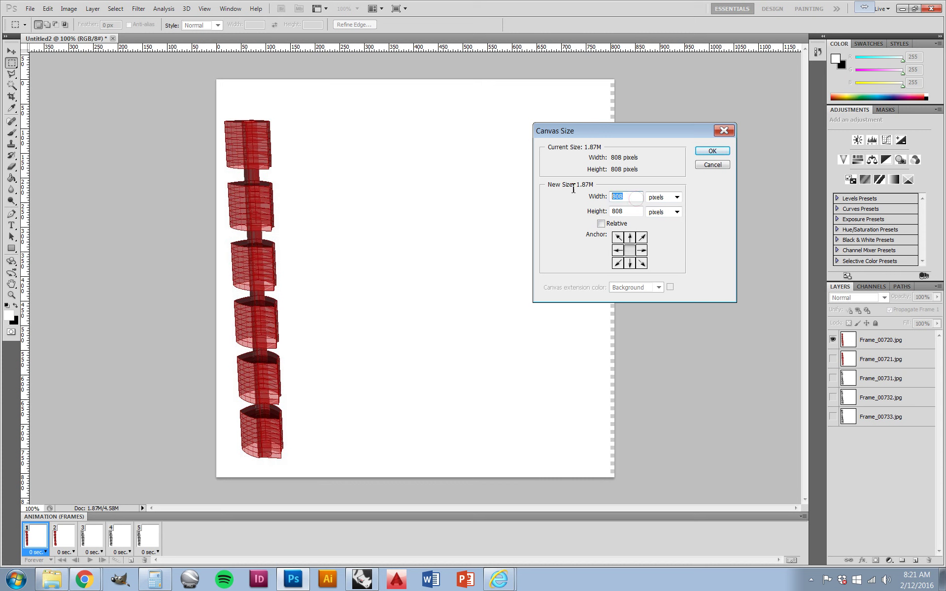
{"action": "type", "text": "400"}
{"action": "key", "text": "Tab"}
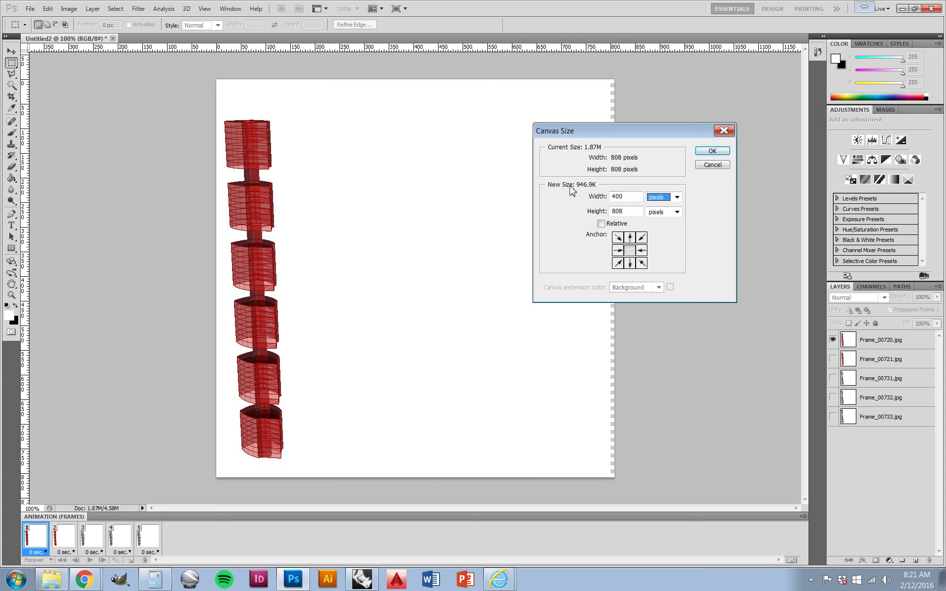
{"action": "type", "text": "800"}
{"action": "left_click", "coordinate": [666, 234]}
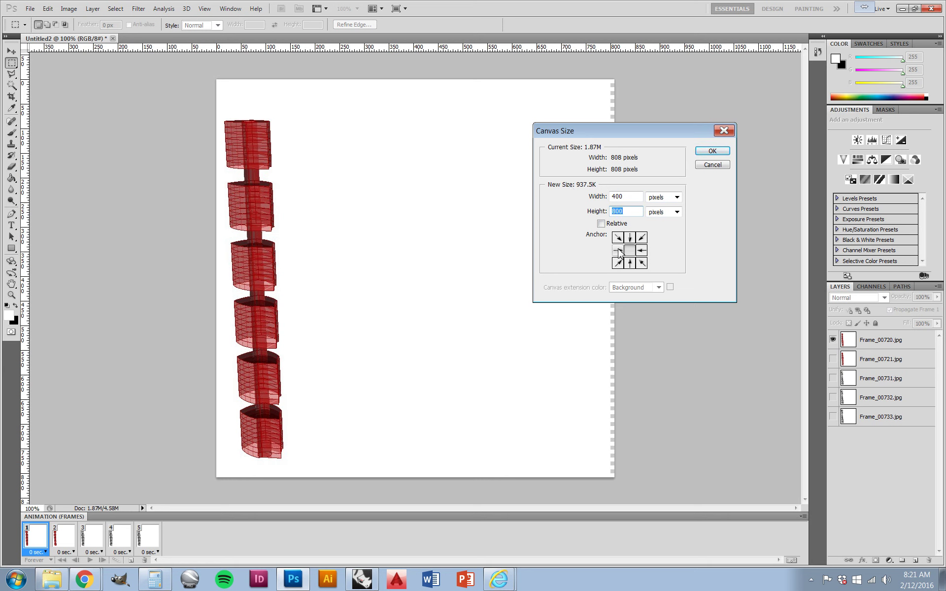
{"action": "left_click", "coordinate": [617, 251]}
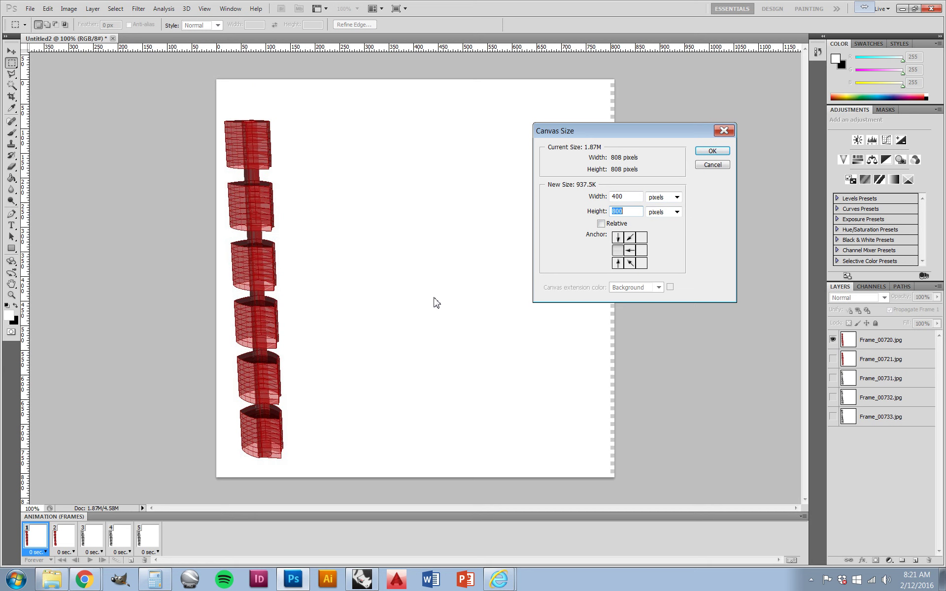
{"action": "left_click", "coordinate": [617, 264]}
{"action": "left_click", "coordinate": [712, 151]}
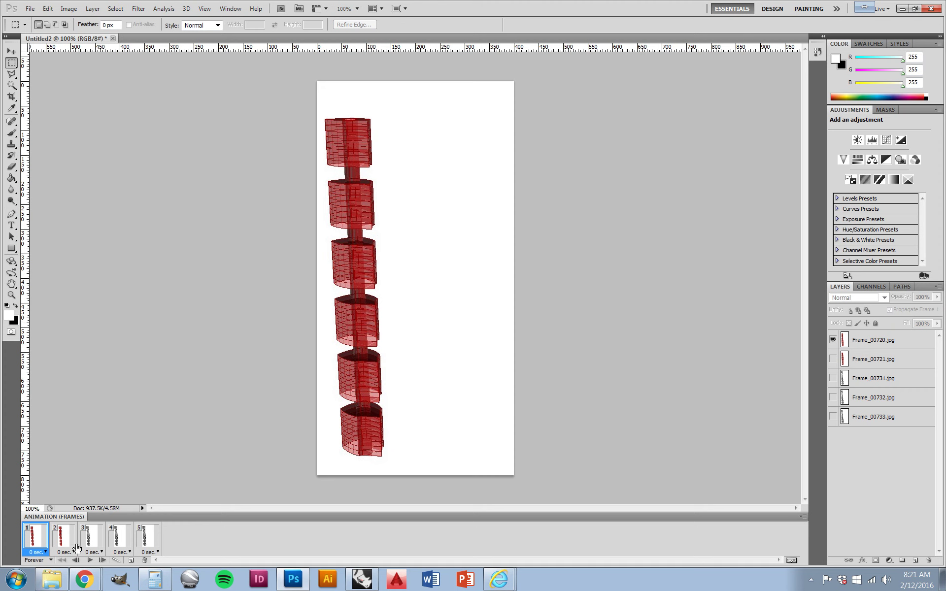
- Switch repeatedly between animation frames 2 and 3 to examine the jump from the red tower to the grey one
{"action": "left_click", "coordinate": [63, 539]}
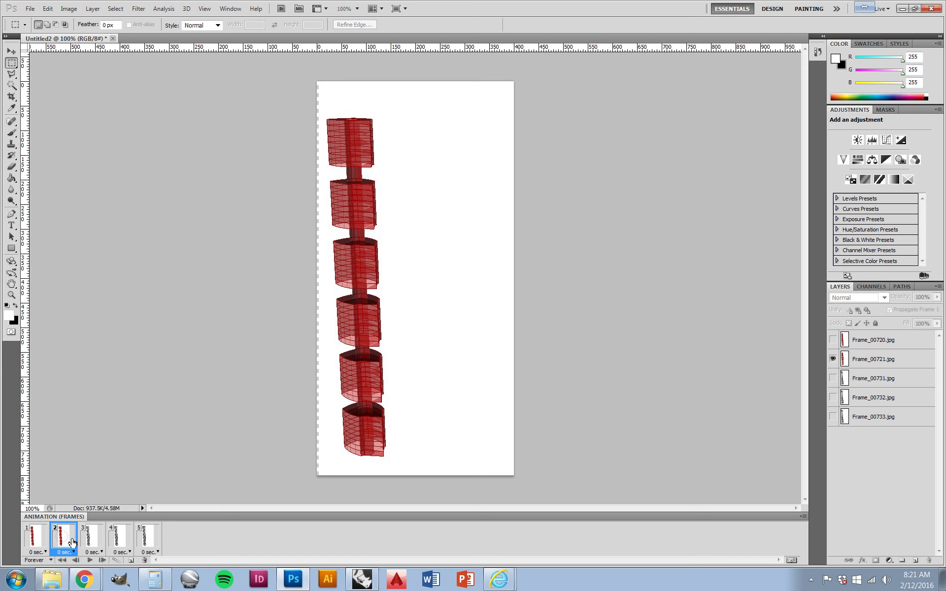
{"action": "left_click", "coordinate": [84, 542]}
{"action": "left_click", "coordinate": [68, 542]}
{"action": "left_click", "coordinate": [90, 544]}
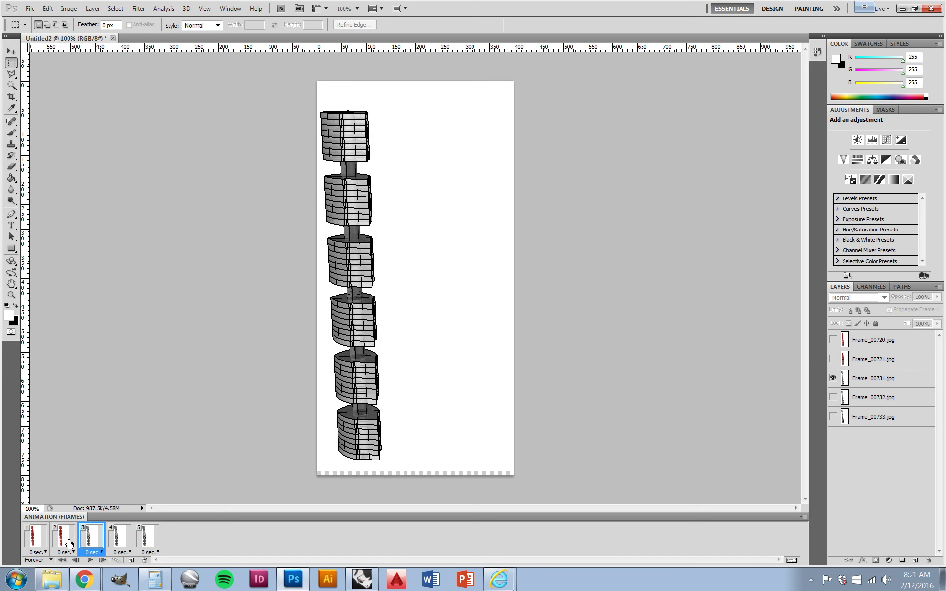
{"action": "left_click", "coordinate": [70, 543]}
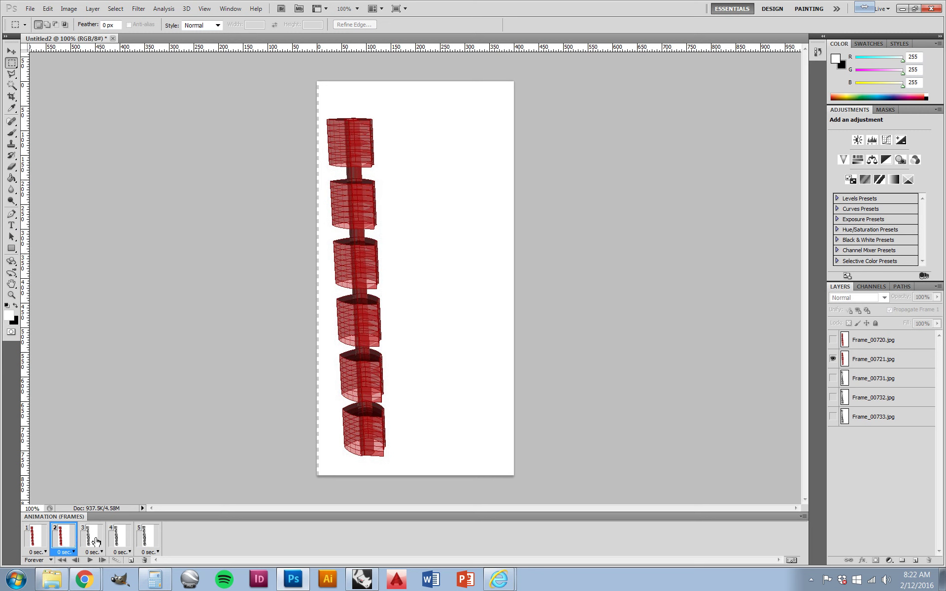
{"action": "left_click", "coordinate": [96, 542]}
{"action": "left_click", "coordinate": [68, 544]}
{"action": "left_click", "coordinate": [92, 542]}
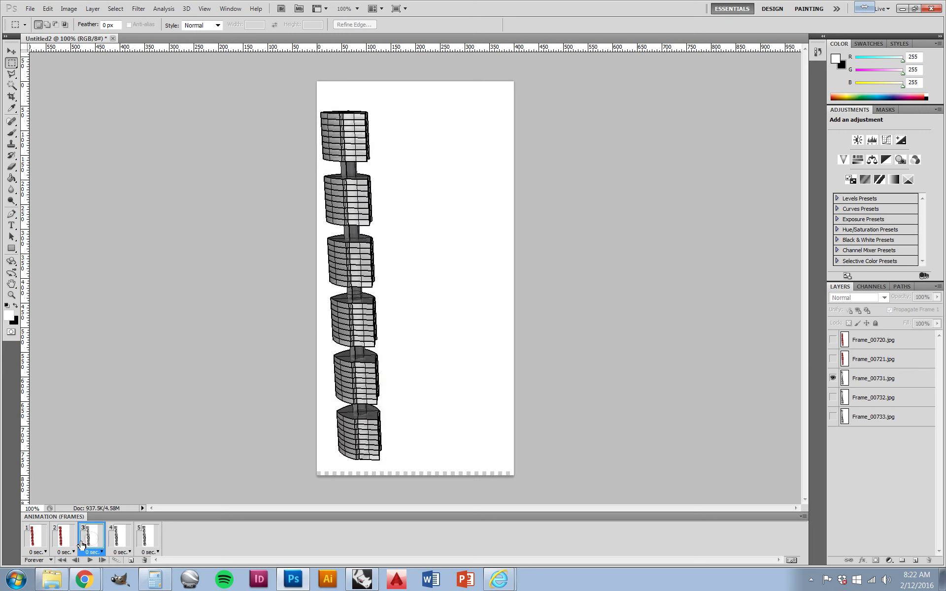
{"action": "left_click", "coordinate": [74, 544]}
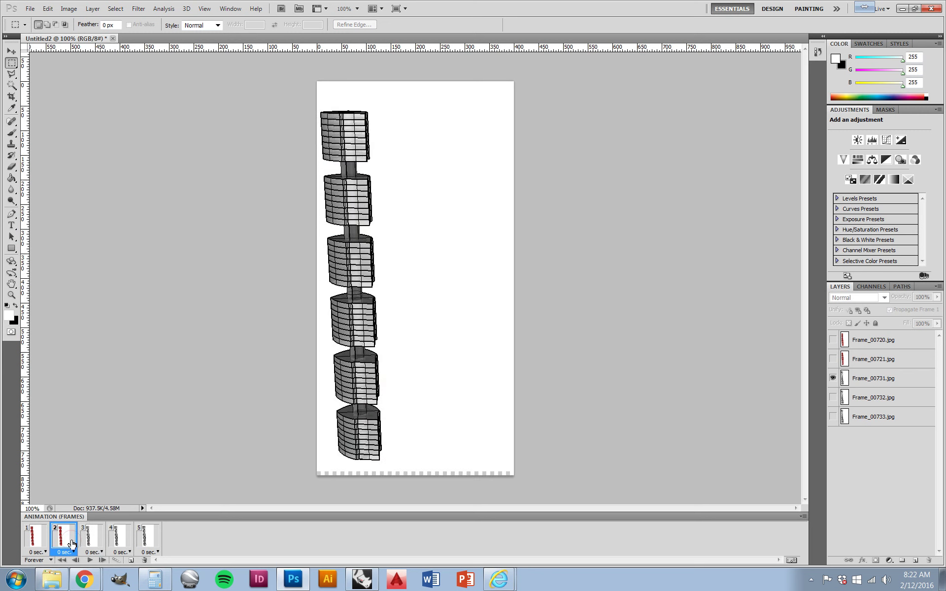
{"action": "left_click", "coordinate": [96, 543]}
{"action": "left_click", "coordinate": [75, 544]}
{"action": "left_click", "coordinate": [88, 544]}
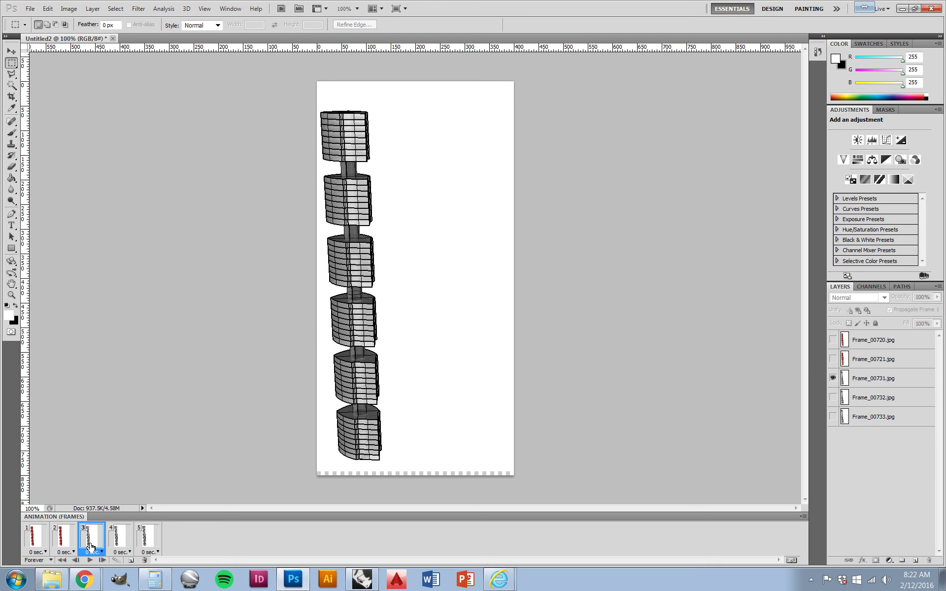
{"action": "left_click", "coordinate": [64, 542]}
{"action": "left_click", "coordinate": [91, 542]}
{"action": "left_click", "coordinate": [68, 543]}
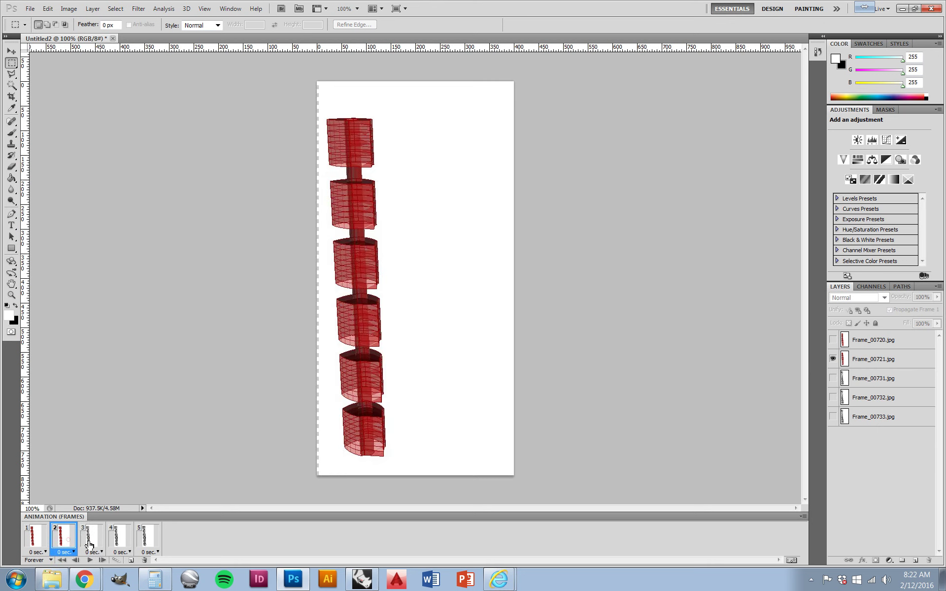
{"action": "left_click", "coordinate": [88, 546]}
- Tween animation frames 2 and 3 by adding 2 in-between frames, keeping all layers and the position, opacity and effects parameters
{"action": "left_click", "coordinate": [65, 543]}
{"action": "left_click", "coordinate": [91, 541], "text": "shift"}
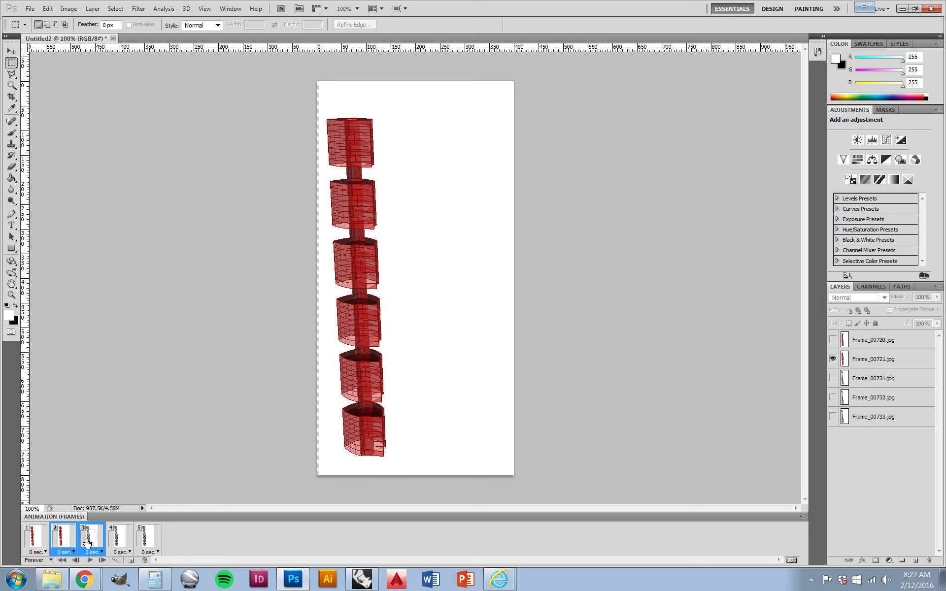
{"action": "right_click", "coordinate": [91, 544]}
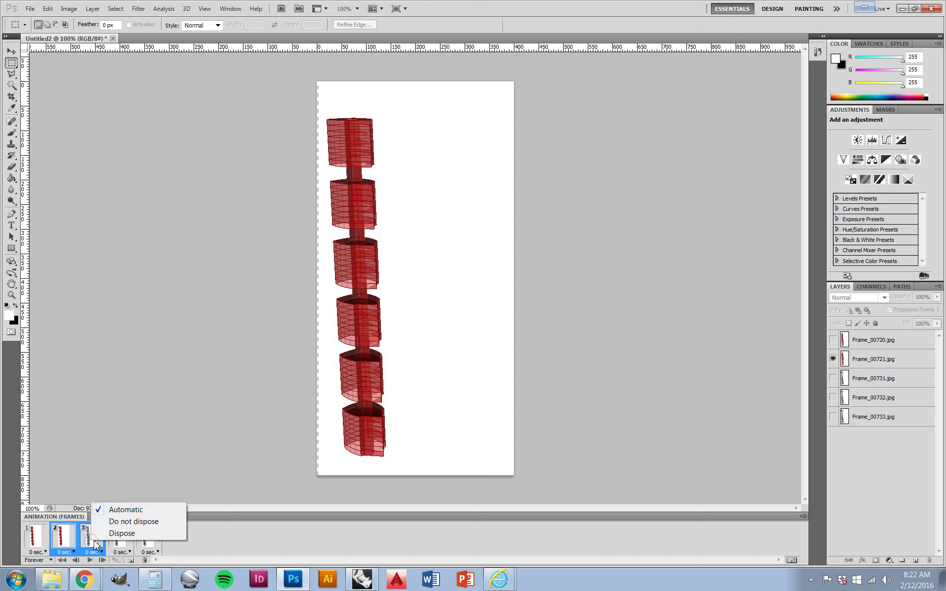
{"action": "left_click", "coordinate": [198, 550]}
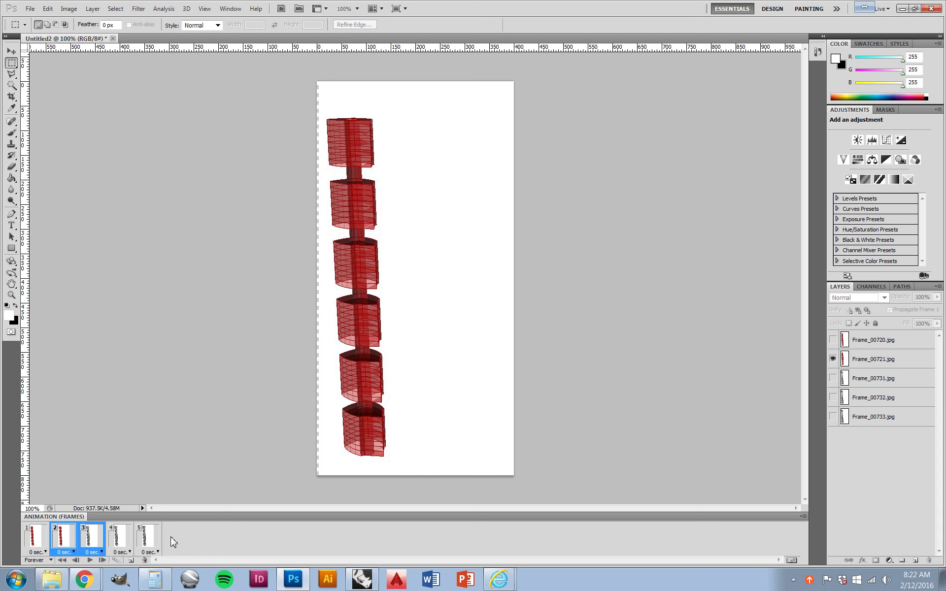
{"action": "left_click", "coordinate": [118, 561]}
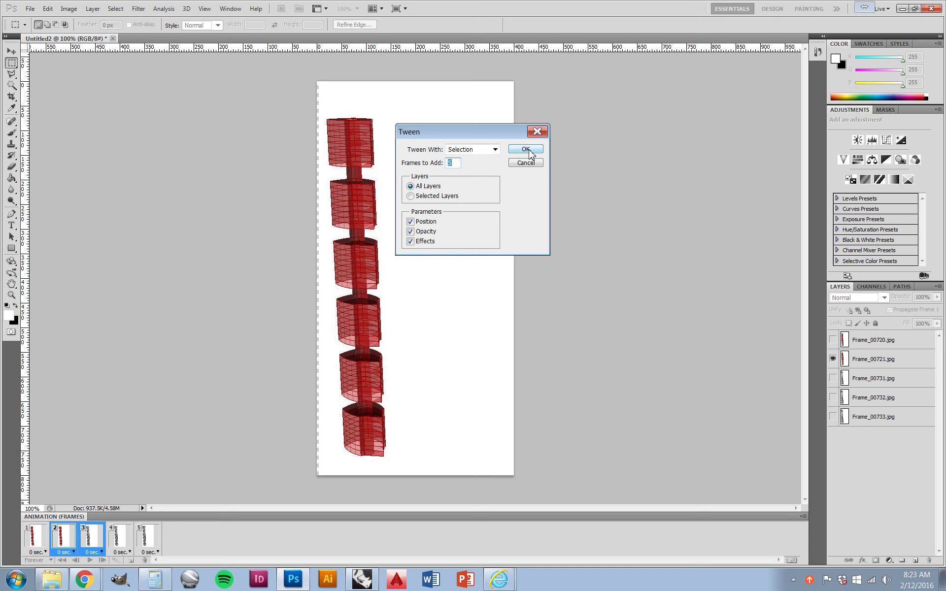
{"action": "double_click", "coordinate": [458, 164]}
{"action": "type", "text": "2"}
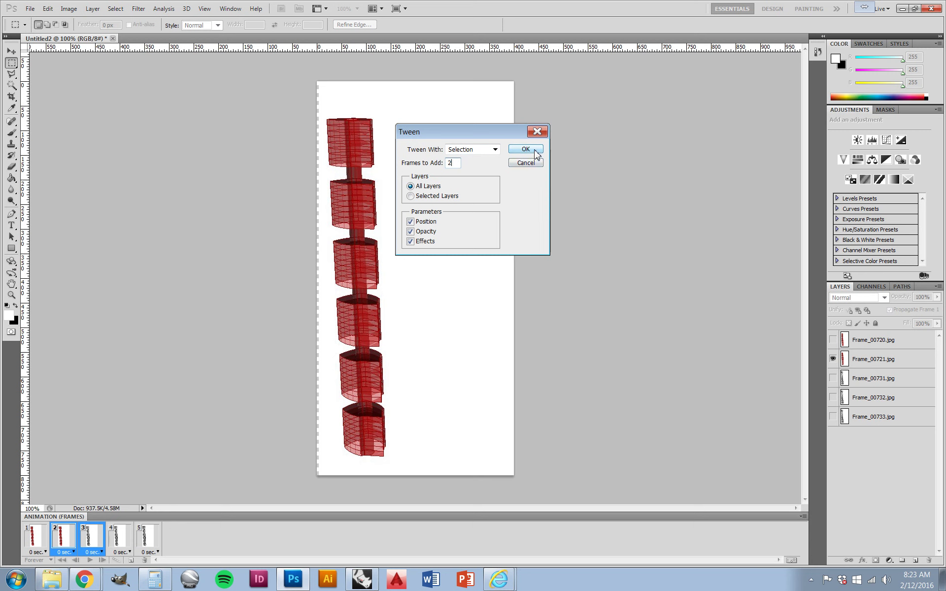
{"action": "left_click", "coordinate": [536, 155]}
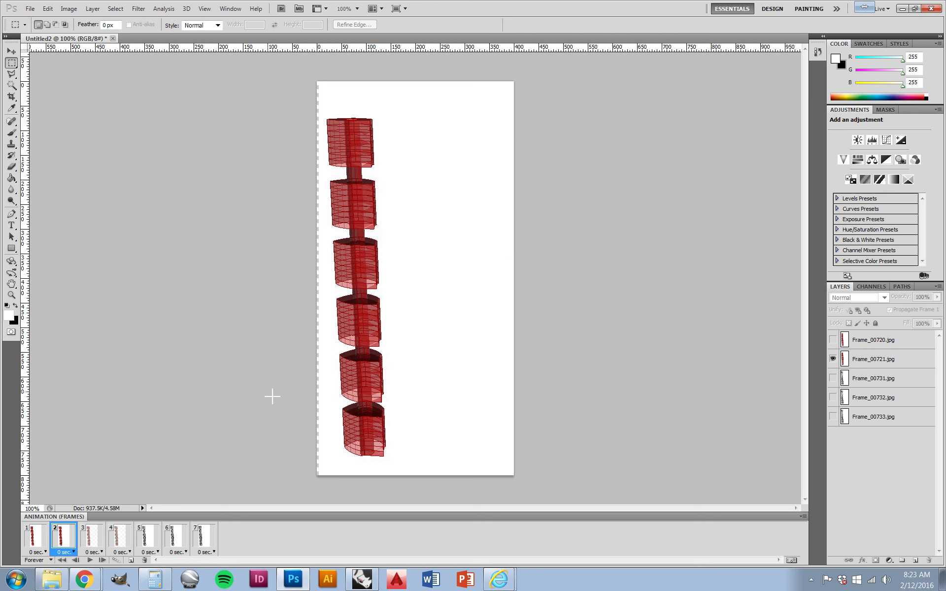
- Step between the tweened frames 3 and 4 and back to frame 2 to examine the blended transition
{"action": "left_click", "coordinate": [95, 538]}
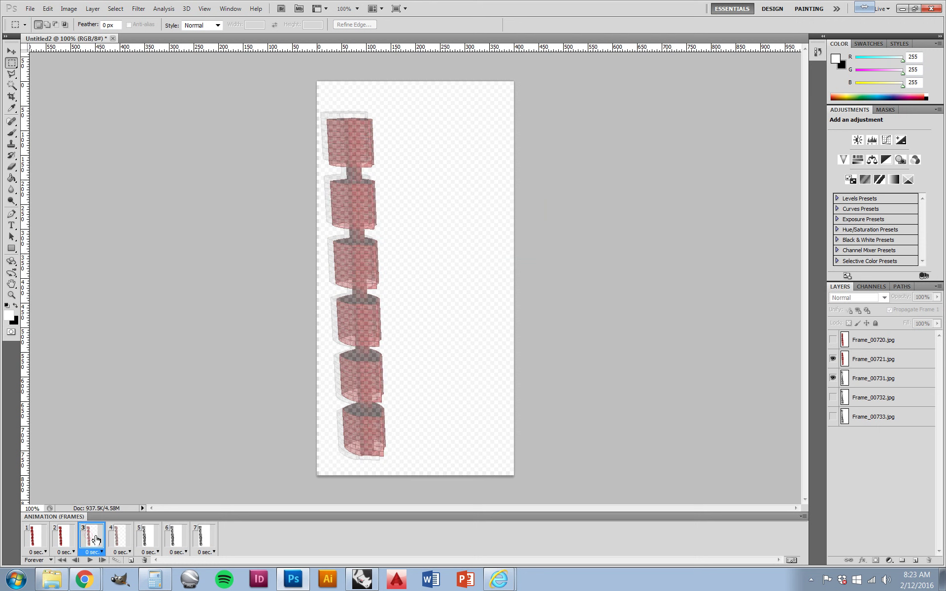
{"action": "left_click", "coordinate": [123, 548]}
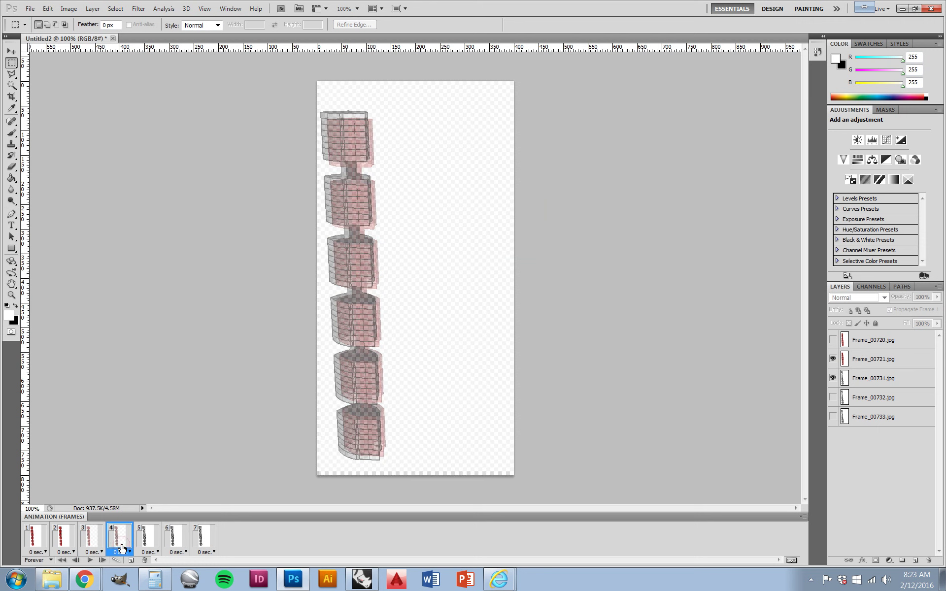
{"action": "left_click", "coordinate": [96, 548]}
{"action": "left_click", "coordinate": [120, 544]}
{"action": "left_click", "coordinate": [89, 543]}
{"action": "left_click", "coordinate": [67, 545]}
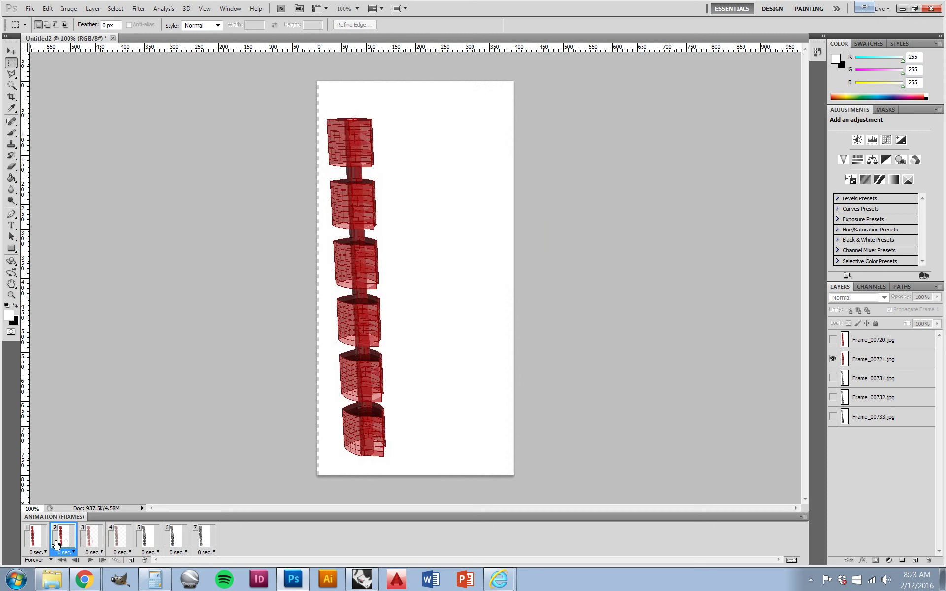
- Play the animation from frame 1 without any frame delay and stop it
{"action": "left_click", "coordinate": [41, 546]}
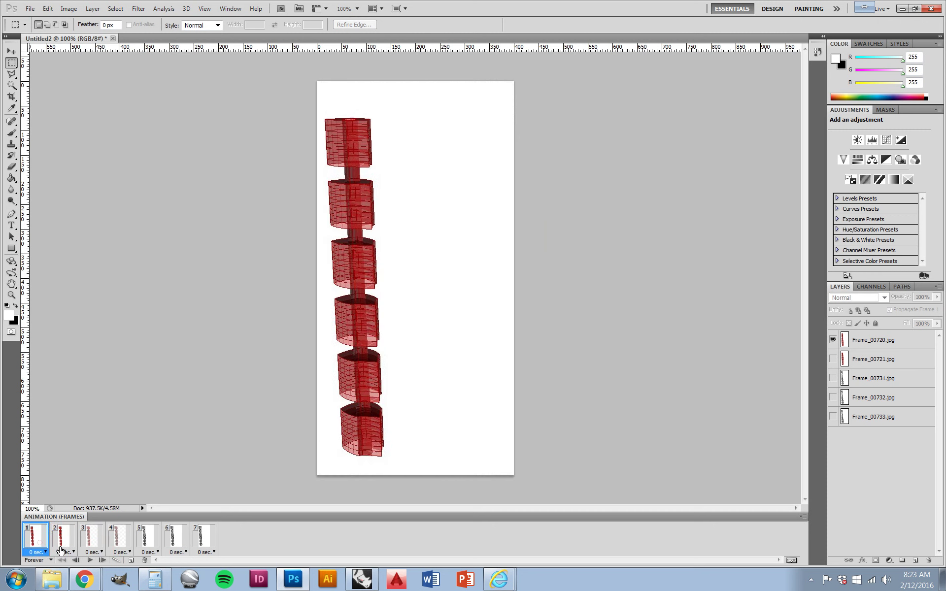
{"action": "left_click", "coordinate": [89, 560]}
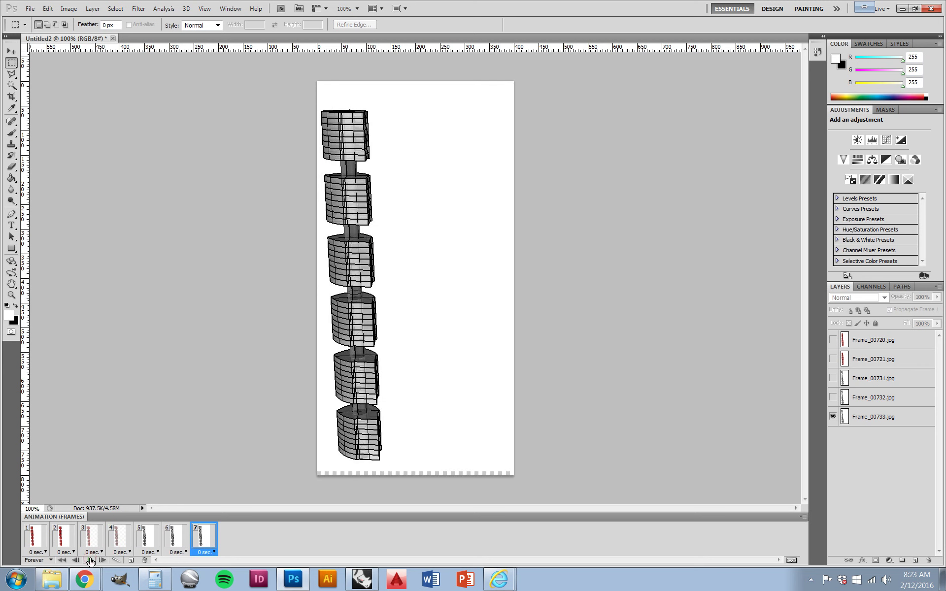
{"action": "left_click", "coordinate": [89, 560]}
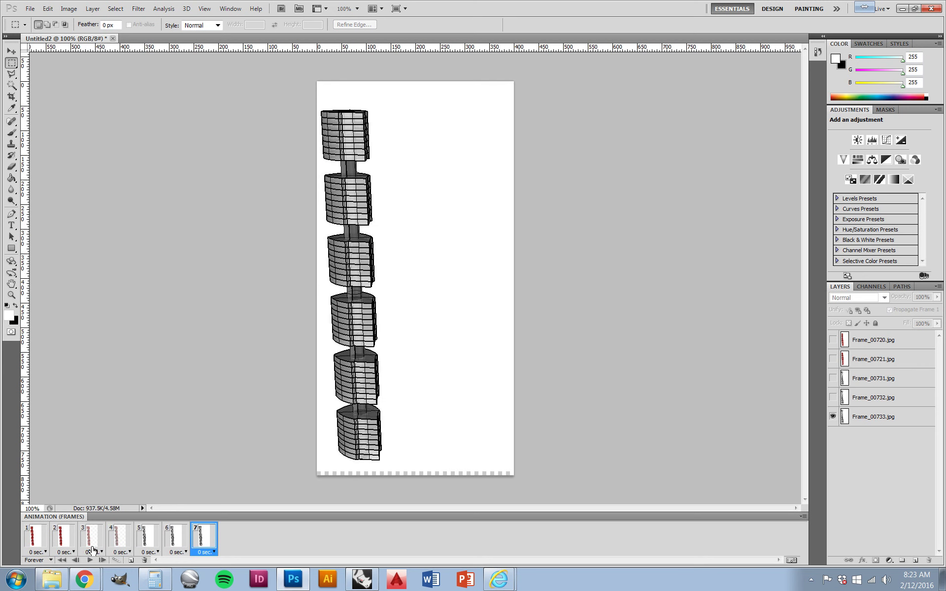
- Set the delay of all seven animation frames to 0.5 seconds and play the animation
{"action": "left_click", "coordinate": [46, 552]}
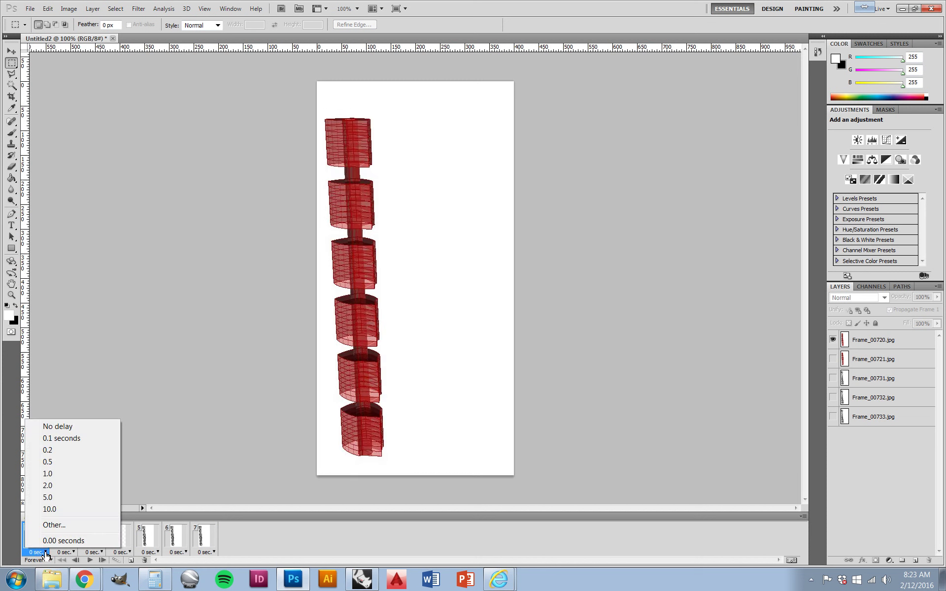
{"action": "left_click", "coordinate": [156, 474]}
{"action": "left_click", "coordinate": [201, 546], "text": "shift"}
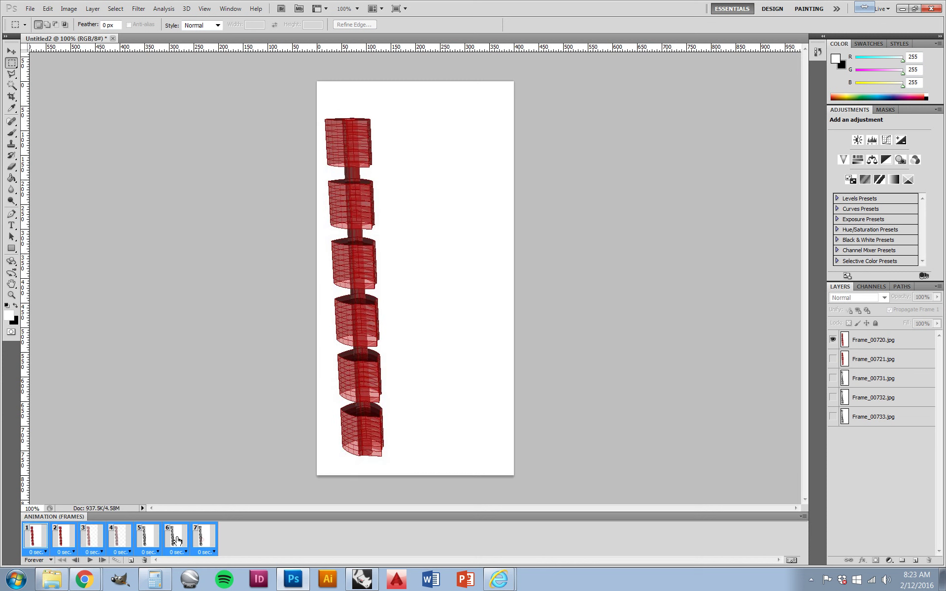
{"action": "left_click", "coordinate": [46, 552]}
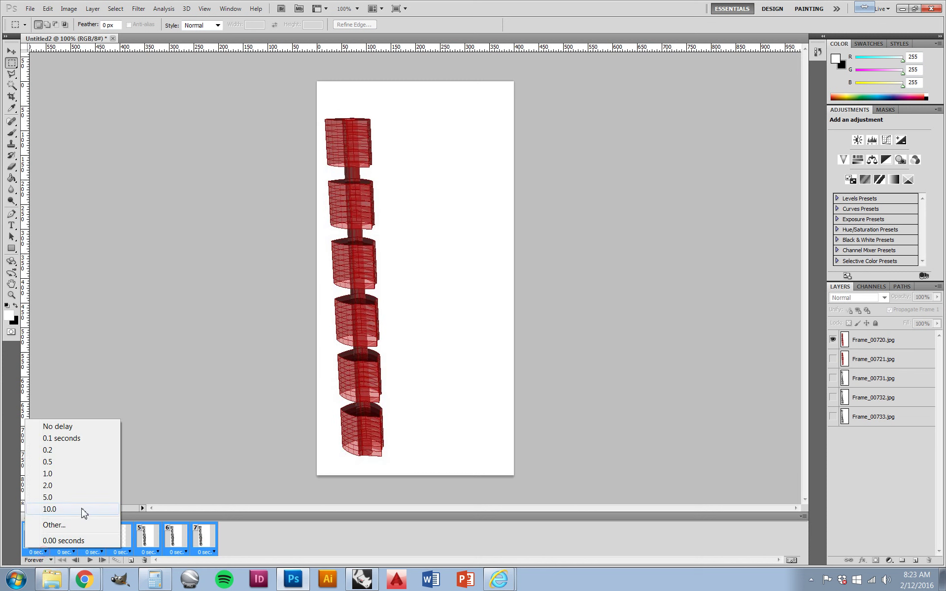
{"action": "left_click", "coordinate": [79, 463]}
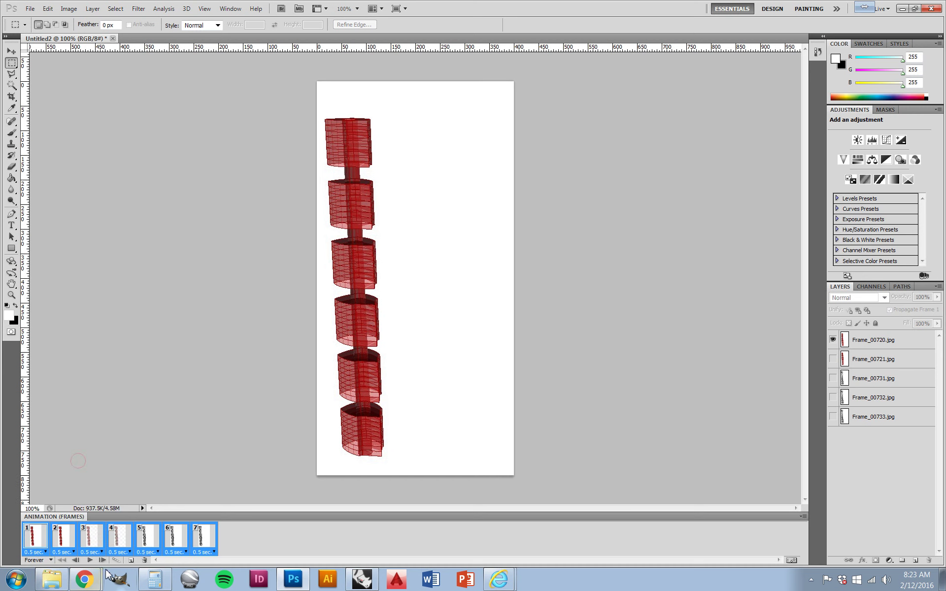
{"action": "left_click", "coordinate": [91, 562]}
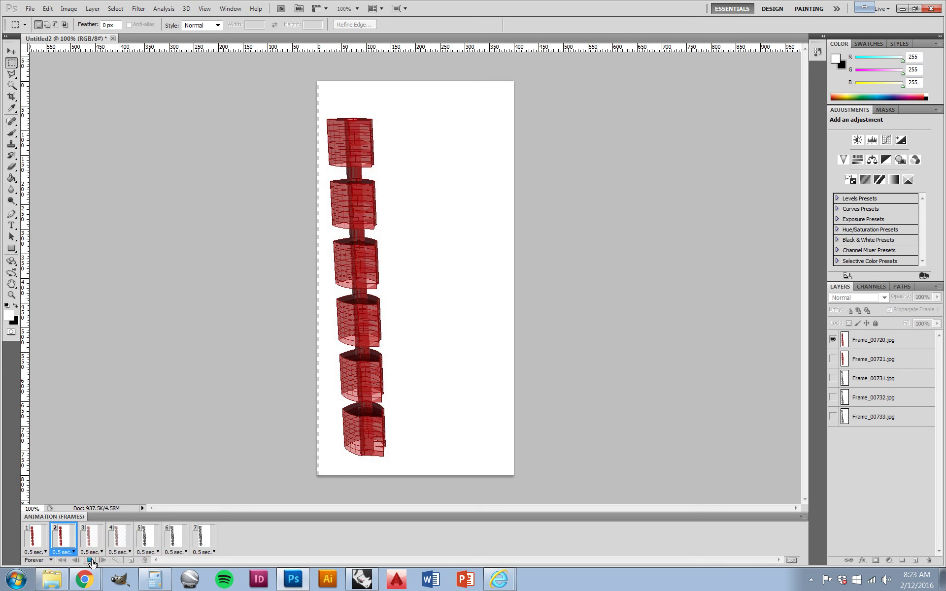